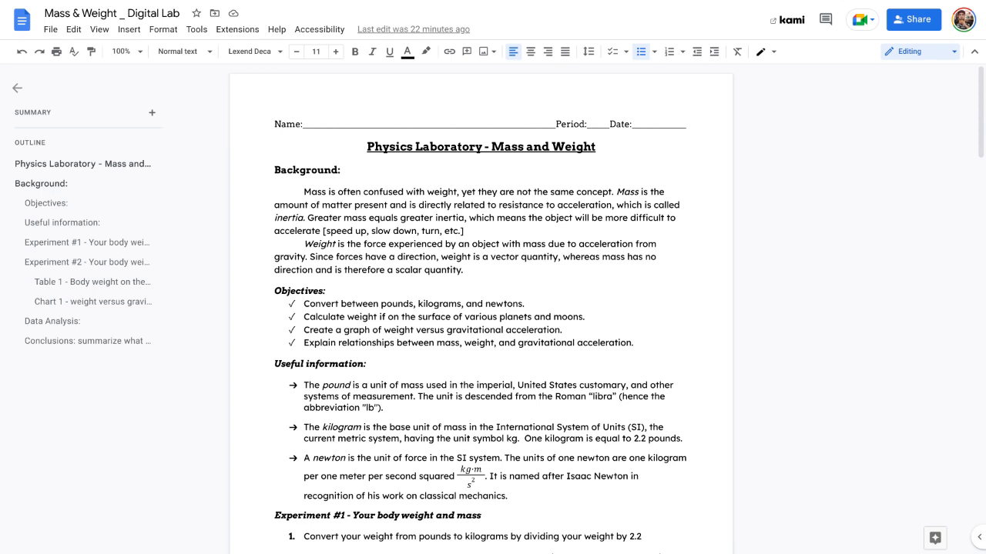
Read through the Mass & Weight lab from the background section down to Table 1 on solar system objects.
{"action": "scroll", "coordinate": [543, 331], "scroll_direction": "down", "scroll_amount": 5}
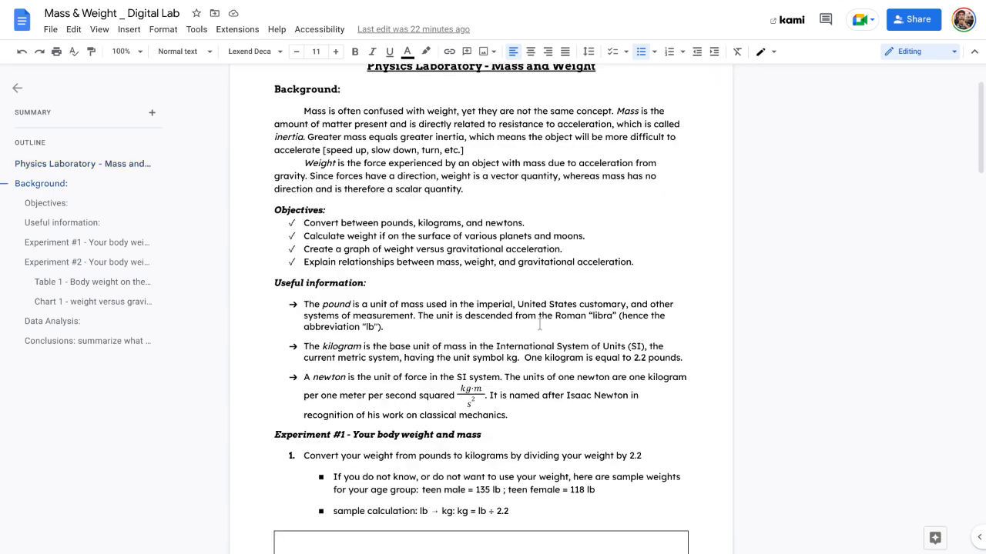
{"action": "scroll", "coordinate": [546, 343], "scroll_direction": "down", "scroll_amount": 4}
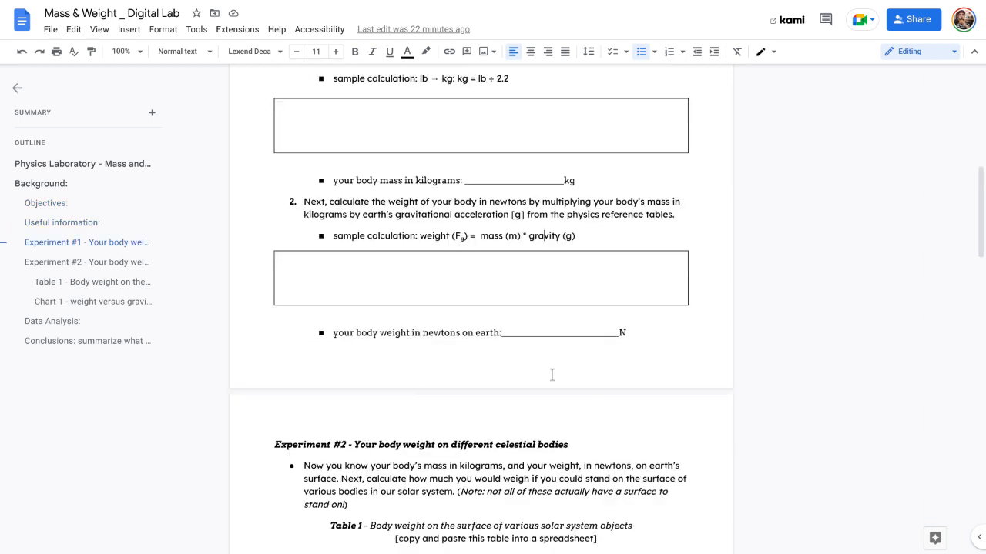
{"action": "scroll", "coordinate": [550, 373], "scroll_direction": "down", "scroll_amount": 3}
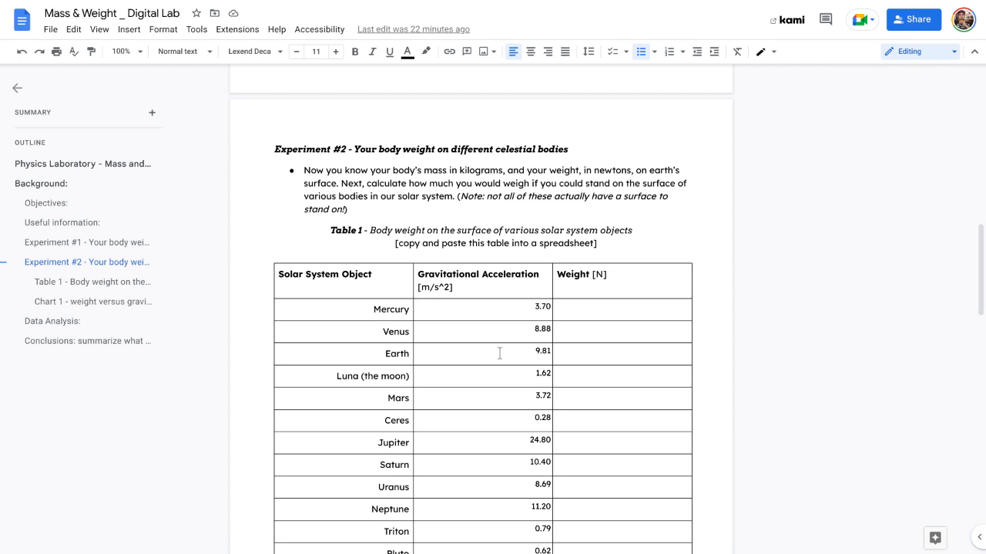
{"action": "scroll", "coordinate": [500, 354], "scroll_direction": "up", "scroll_amount": 3}
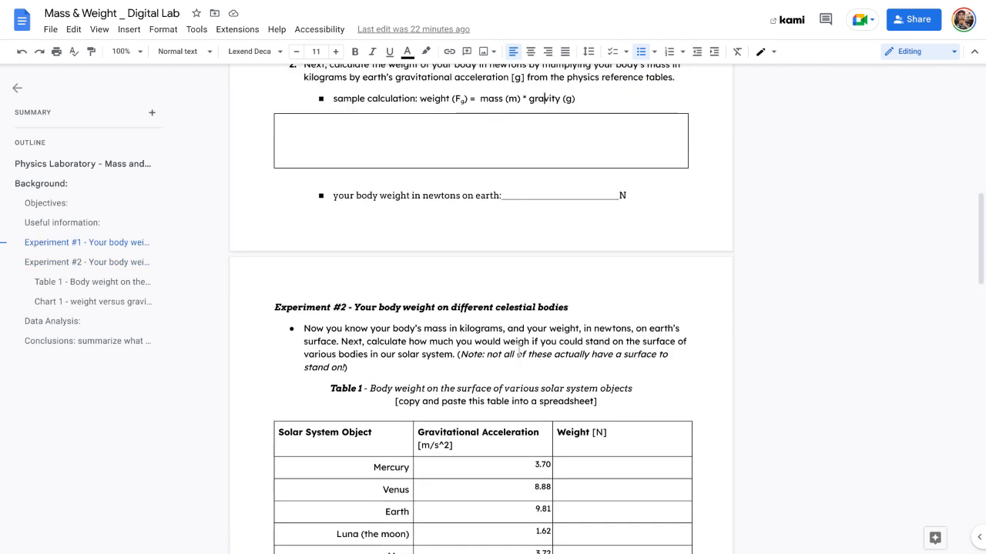
{"action": "scroll", "coordinate": [519, 352], "scroll_direction": "down", "scroll_amount": 5}
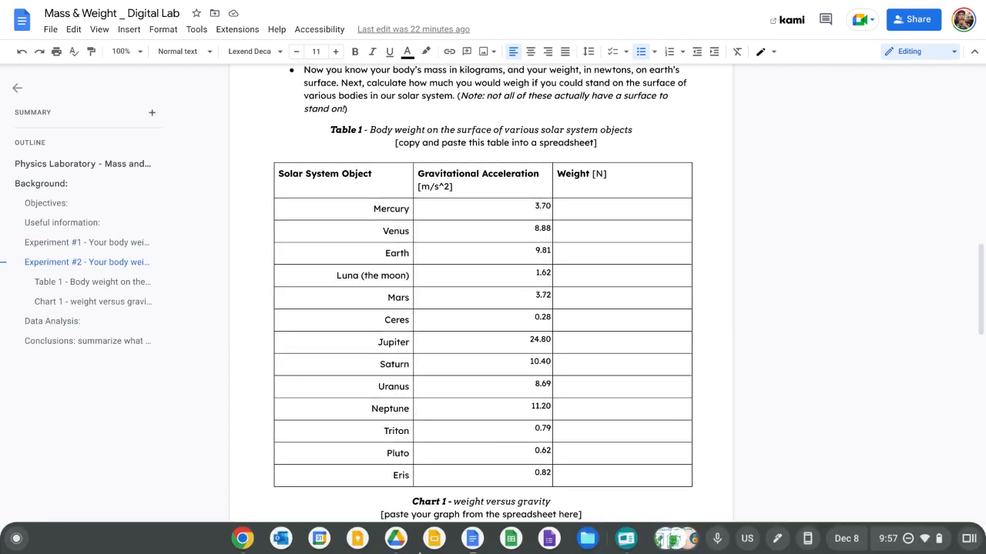
{"action": "left_click", "coordinate": [398, 542]}
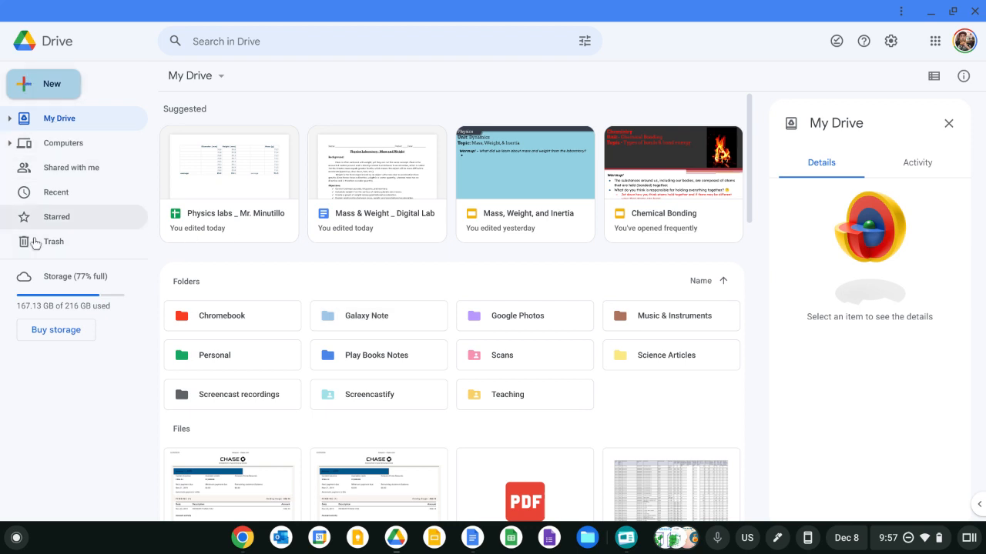
{"action": "left_click", "coordinate": [31, 87]}
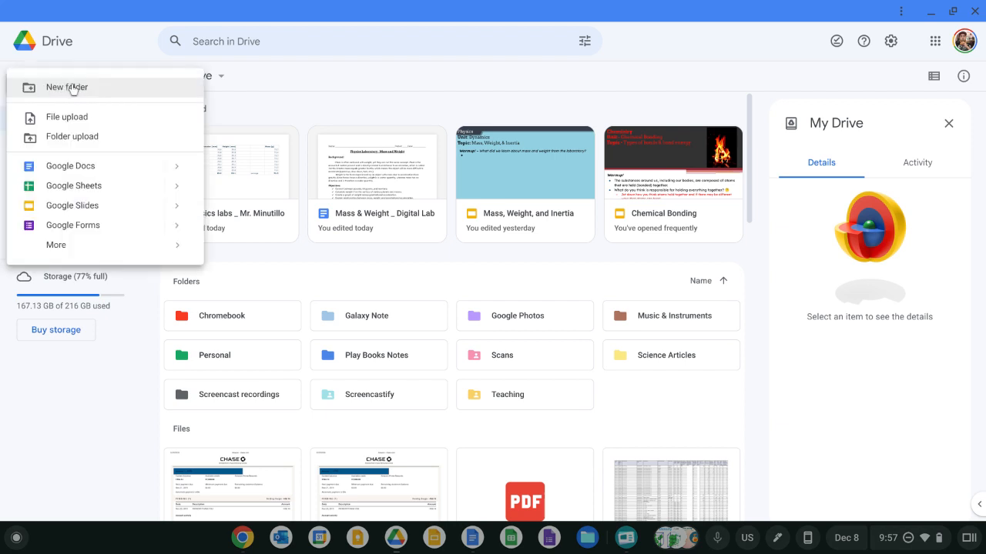
{"action": "left_click", "coordinate": [70, 422]}
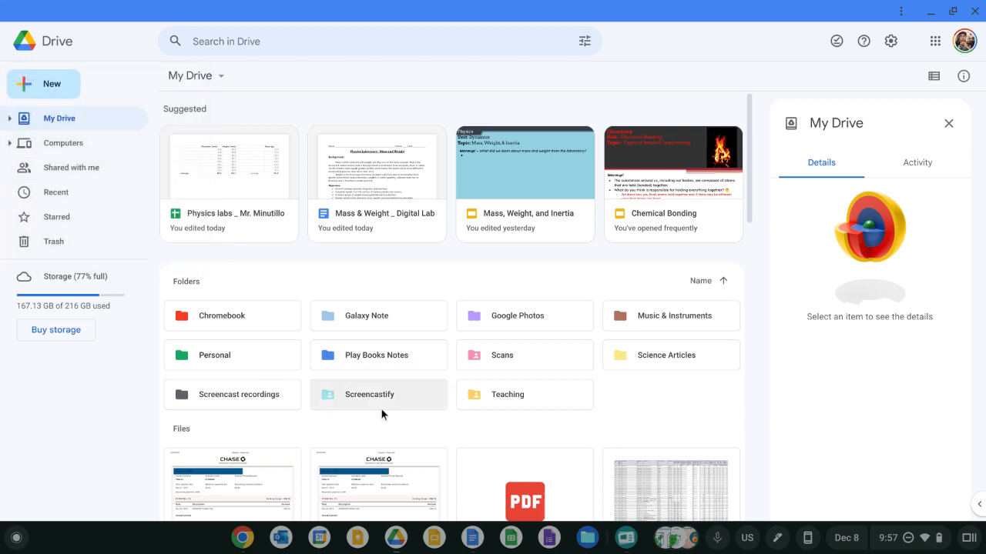
{"action": "double_click", "coordinate": [489, 397]}
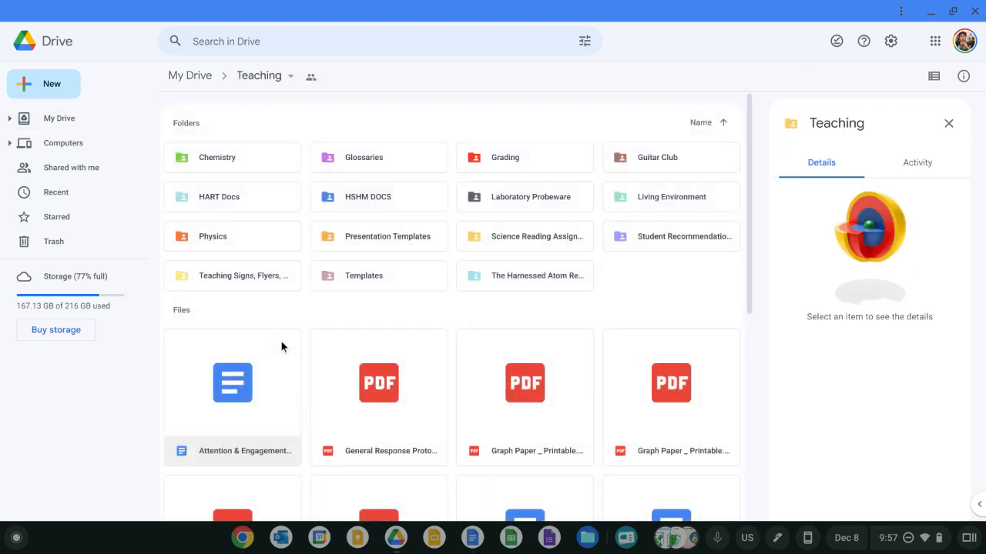
{"action": "double_click", "coordinate": [240, 247]}
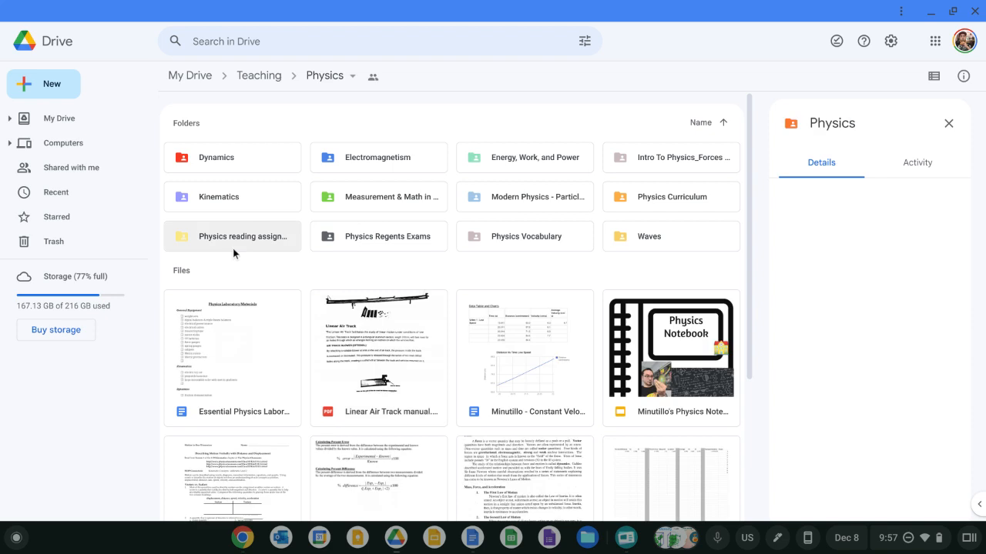
{"action": "left_click", "coordinate": [25, 88]}
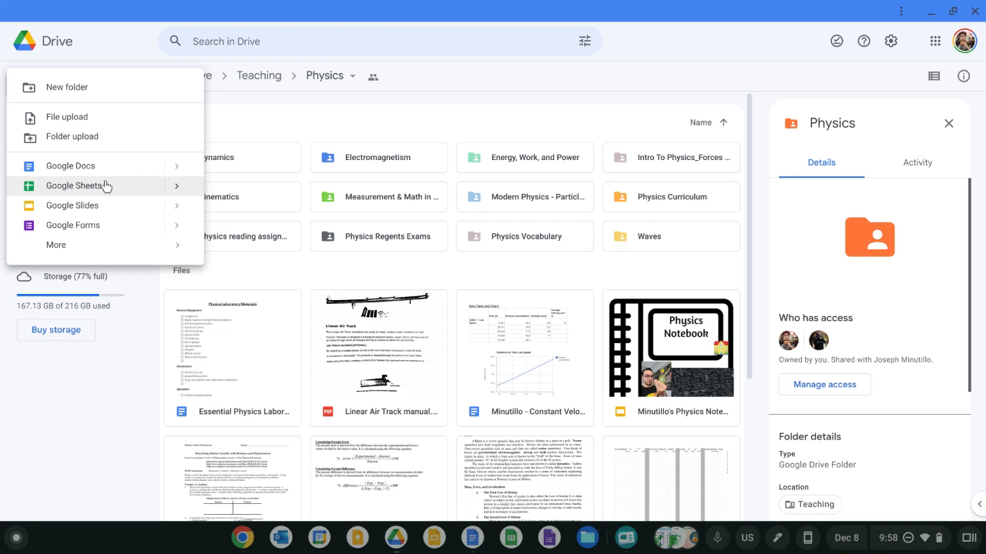
{"action": "left_click", "coordinate": [107, 187]}
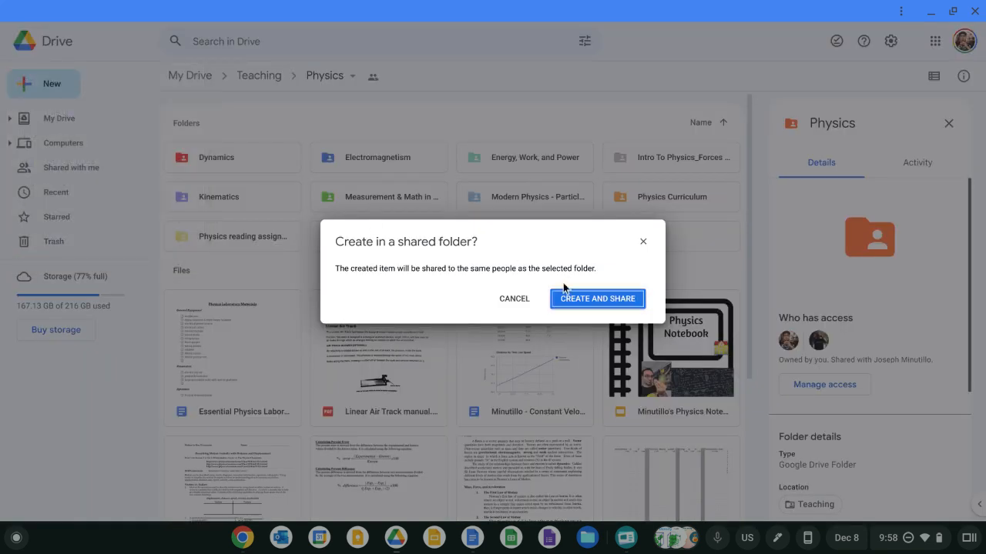
{"action": "left_click", "coordinate": [643, 242]}
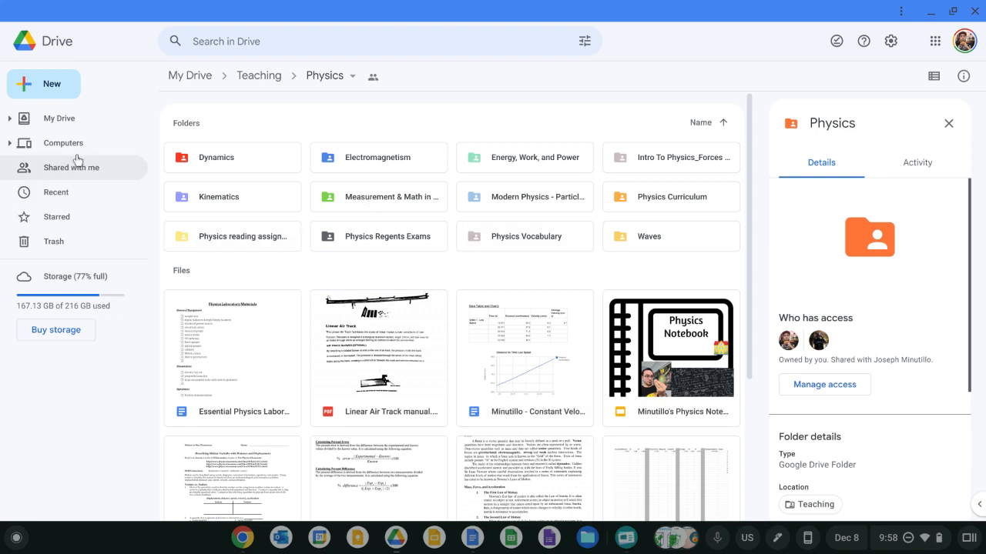
{"action": "left_click", "coordinate": [931, 12]}
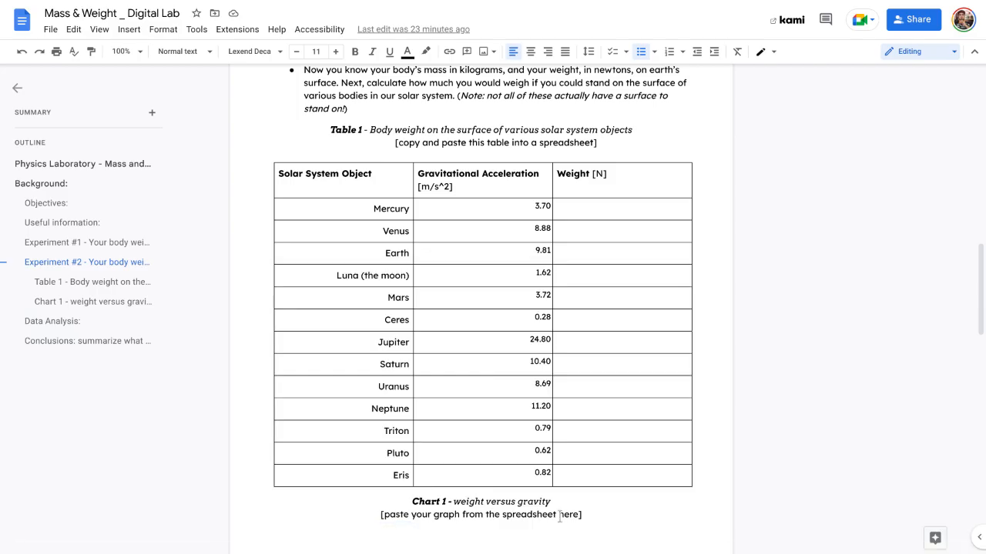
Switch to Google Sheets and open the existing Physics labs spreadsheet.
{"action": "left_click", "coordinate": [511, 537]}
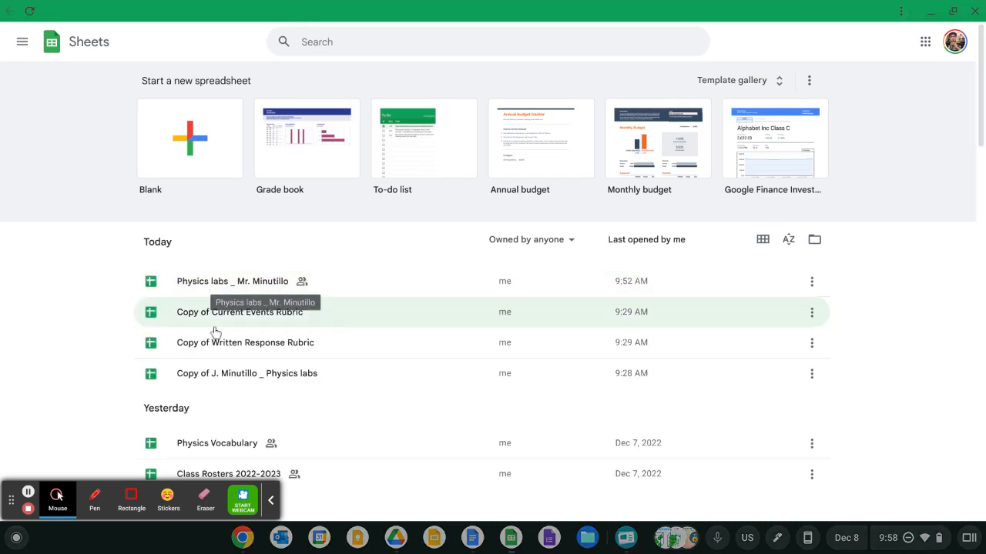
{"action": "left_click", "coordinate": [317, 284]}
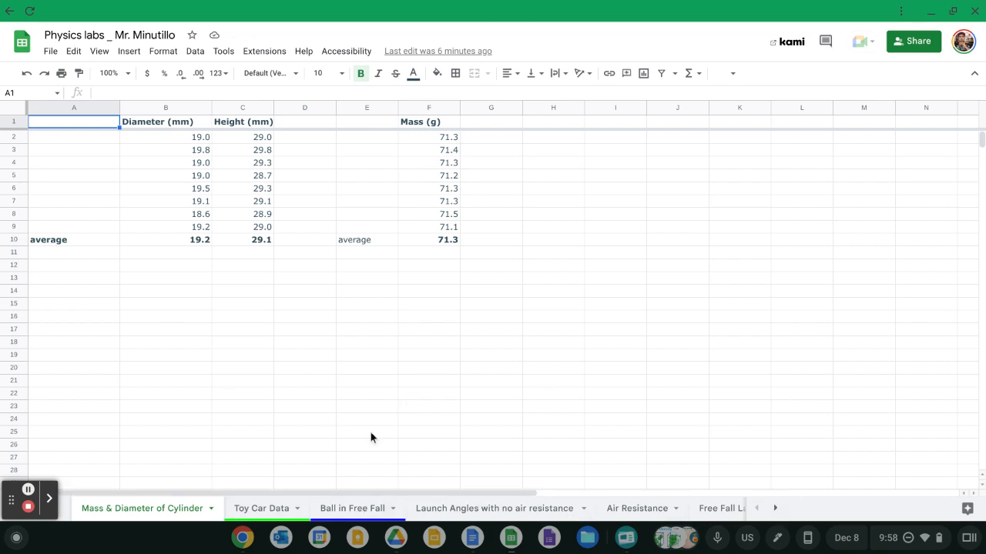
{"action": "left_click_drag", "start_coordinate": [13, 506], "coordinate": [710, 305]}
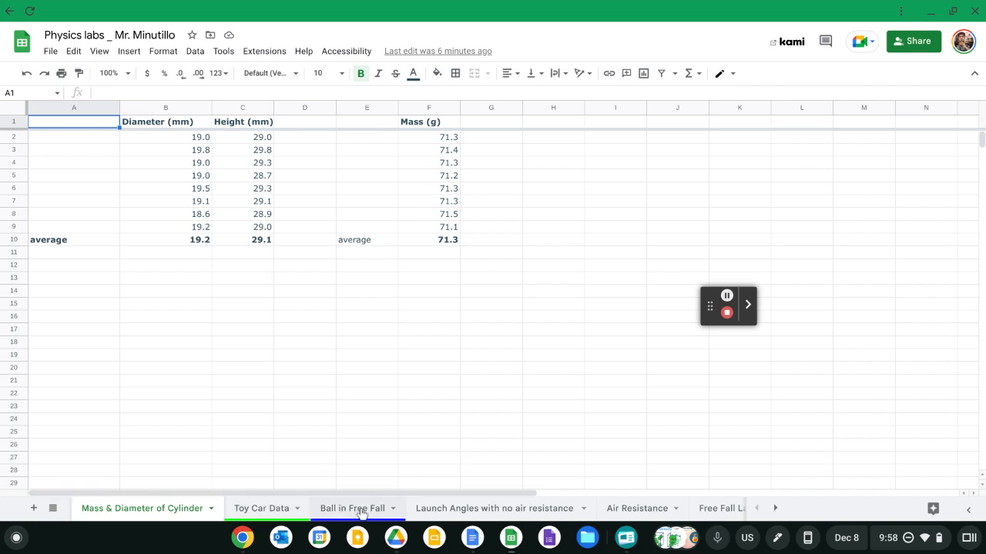
Look through the existing lab sheets, including Ball in Free Fall, Air Resistance and Mass & Diameter of Cylinder.
{"action": "left_click", "coordinate": [286, 511]}
{"action": "left_click", "coordinate": [337, 511]}
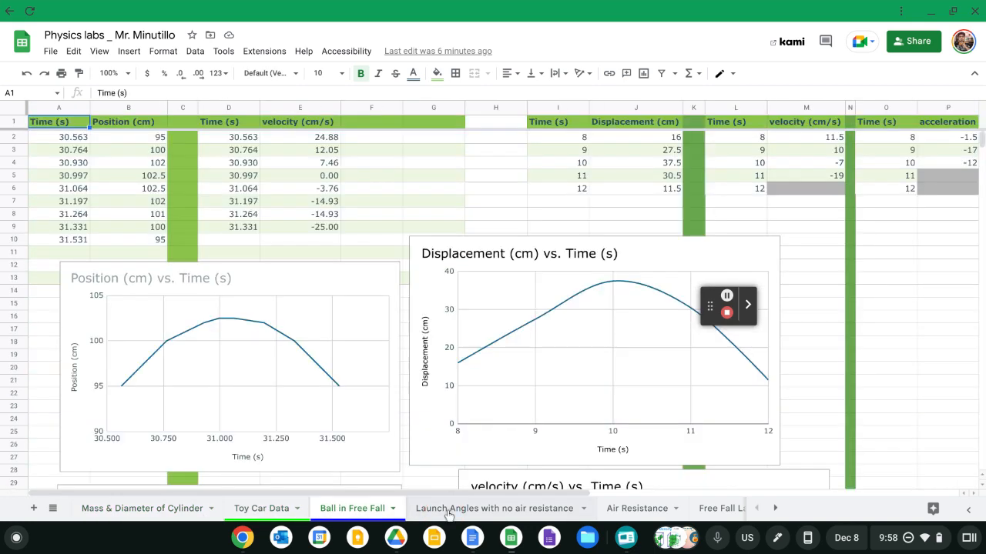
{"action": "left_click", "coordinate": [449, 510]}
{"action": "left_click", "coordinate": [630, 511]}
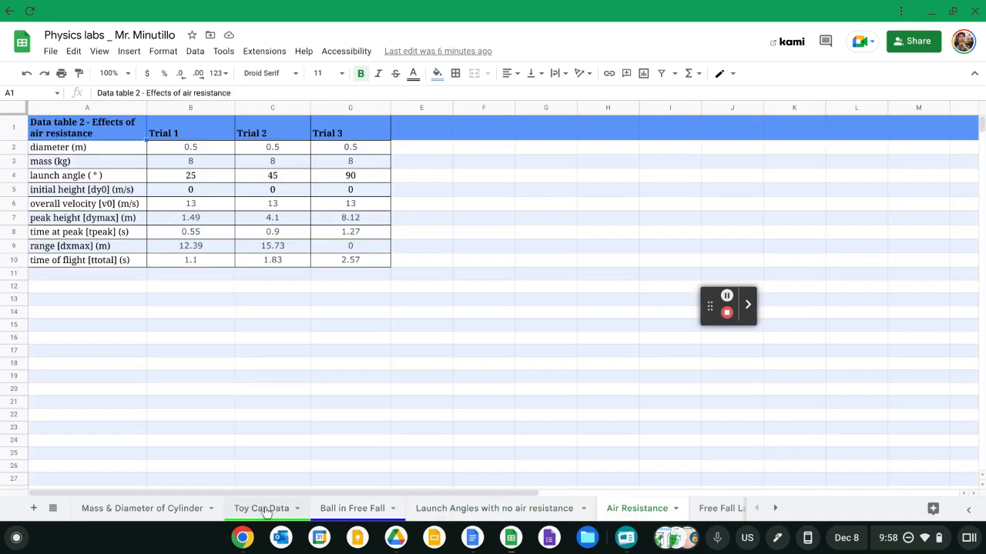
{"action": "left_click", "coordinate": [127, 510]}
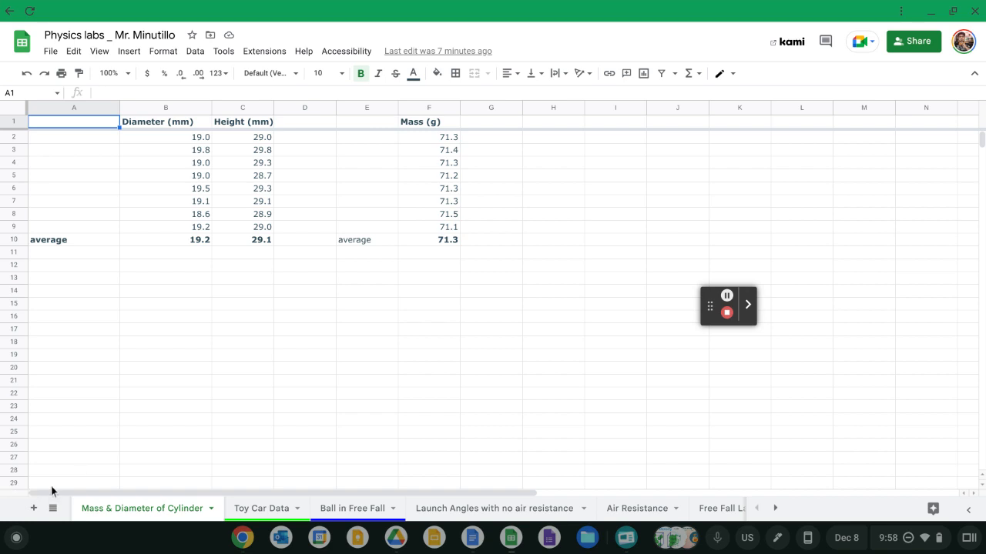
Add a new blank sheet and move it ahead of the Mass & Diameter of Cylinder sheet.
{"action": "left_click", "coordinate": [34, 509]}
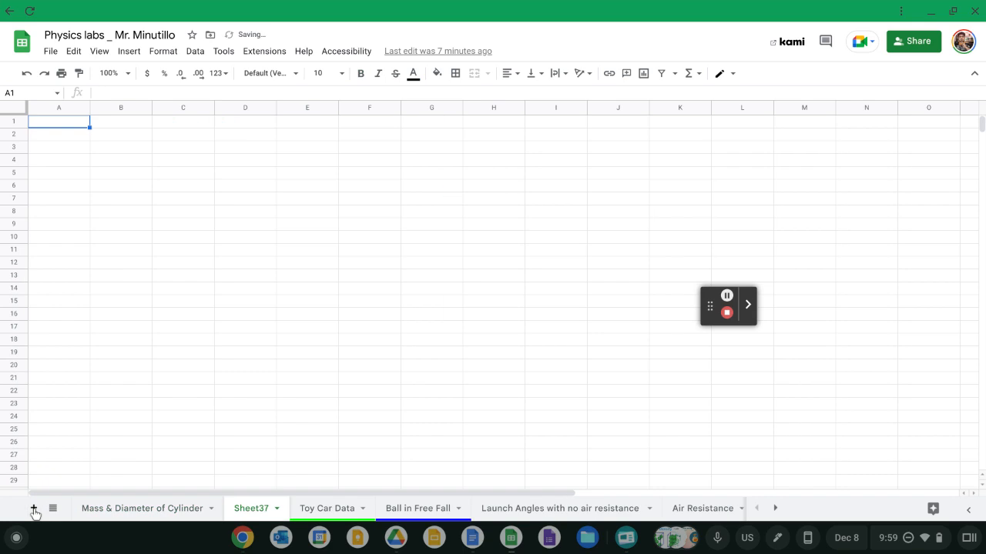
{"action": "left_click_drag", "start_coordinate": [231, 506], "coordinate": [123, 520]}
{"action": "left_click_drag", "start_coordinate": [238, 508], "coordinate": [125, 509]}
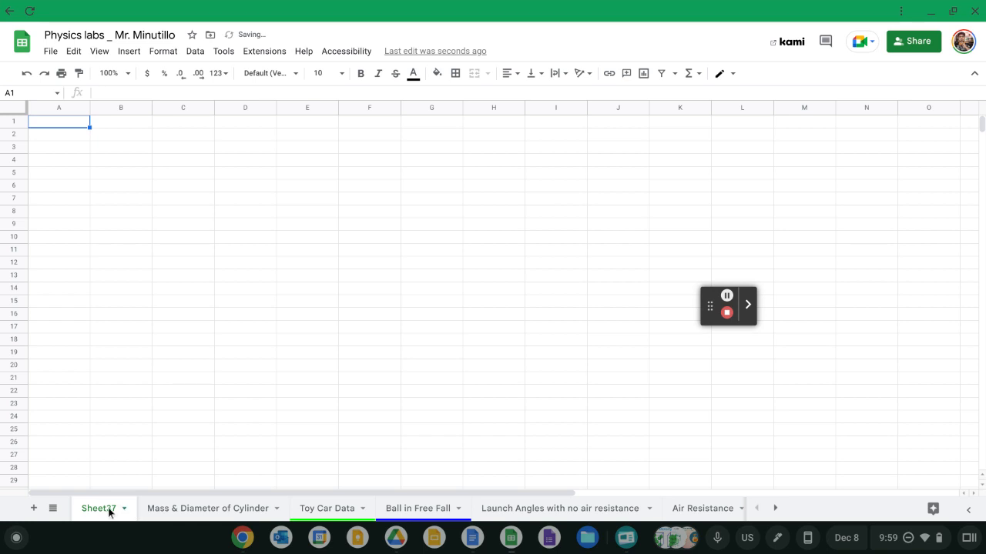
Rename the new blank sheet to "Mass & Weight".
{"action": "right_click", "coordinate": [110, 511]}
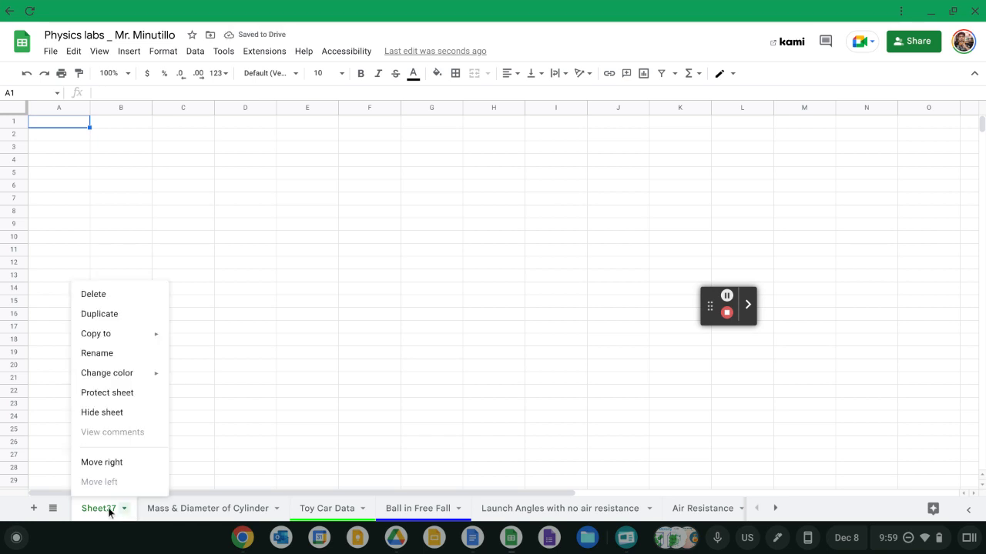
{"action": "left_click", "coordinate": [126, 509]}
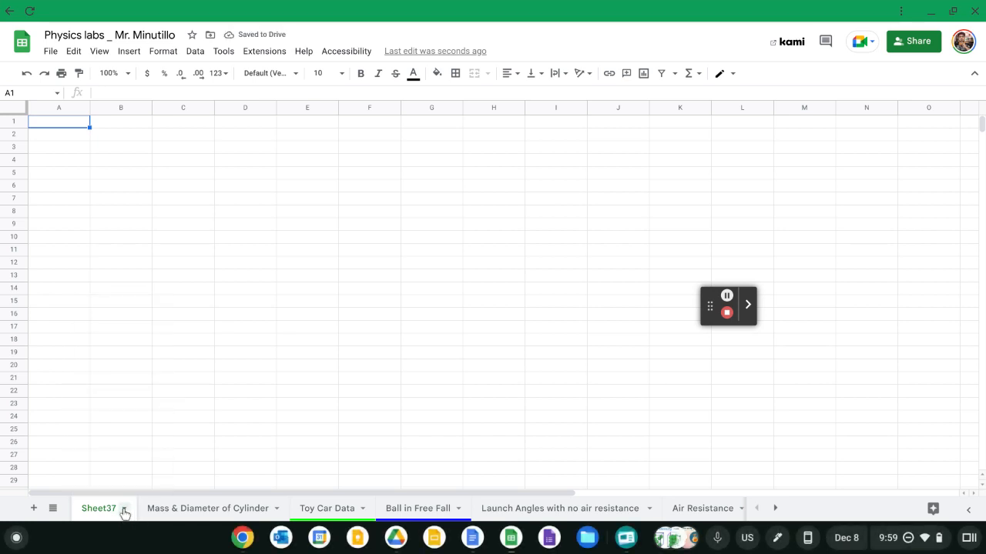
{"action": "left_click", "coordinate": [125, 512]}
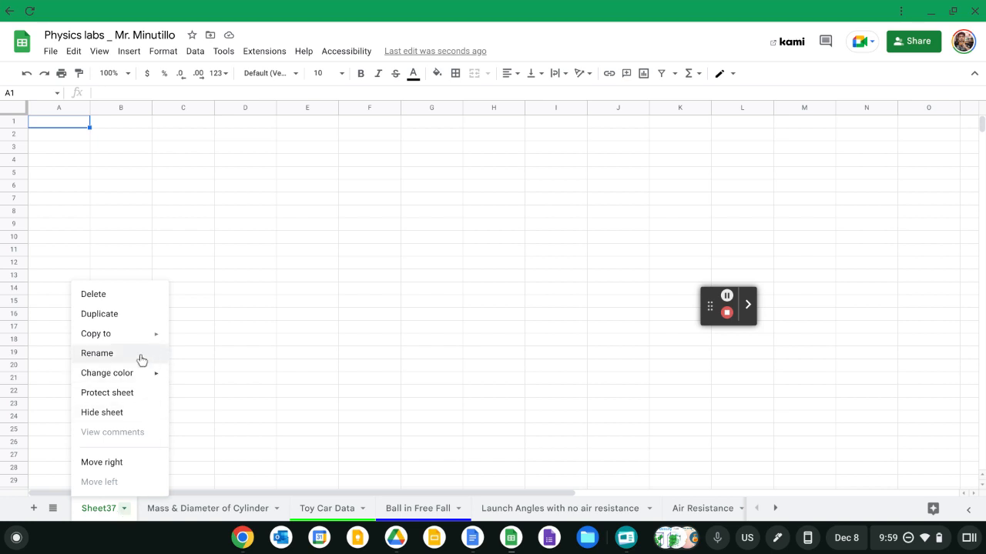
{"action": "left_click", "coordinate": [107, 359]}
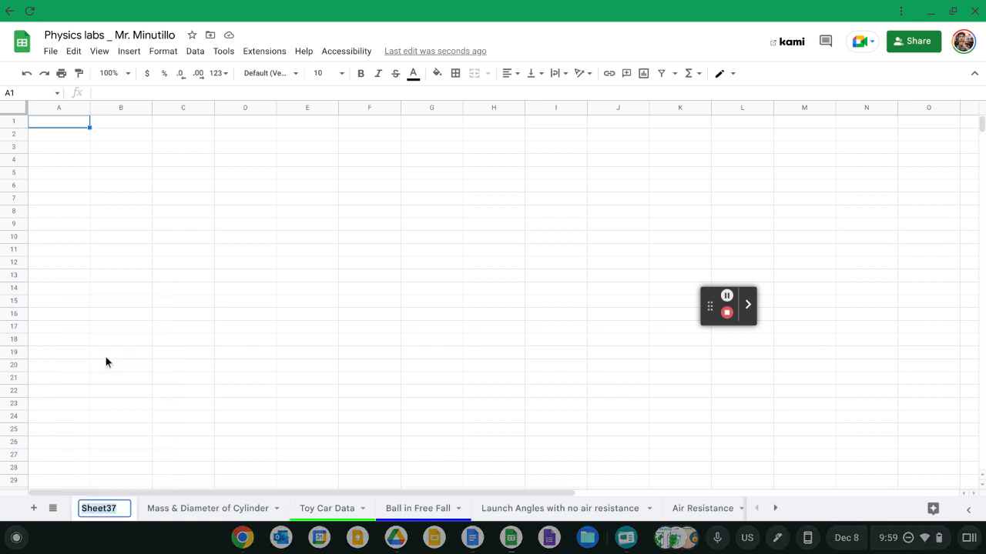
{"action": "type", "text": "Mass & Weight"}
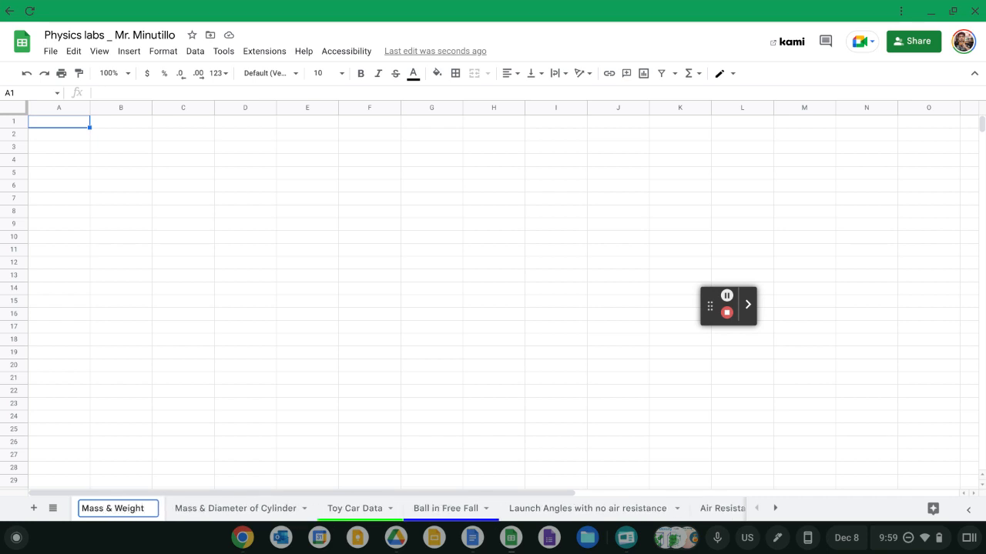
{"action": "key", "text": "Return"}
Colour the Mass & Weight sheet's tab blue.
{"action": "left_click", "coordinate": [151, 509]}
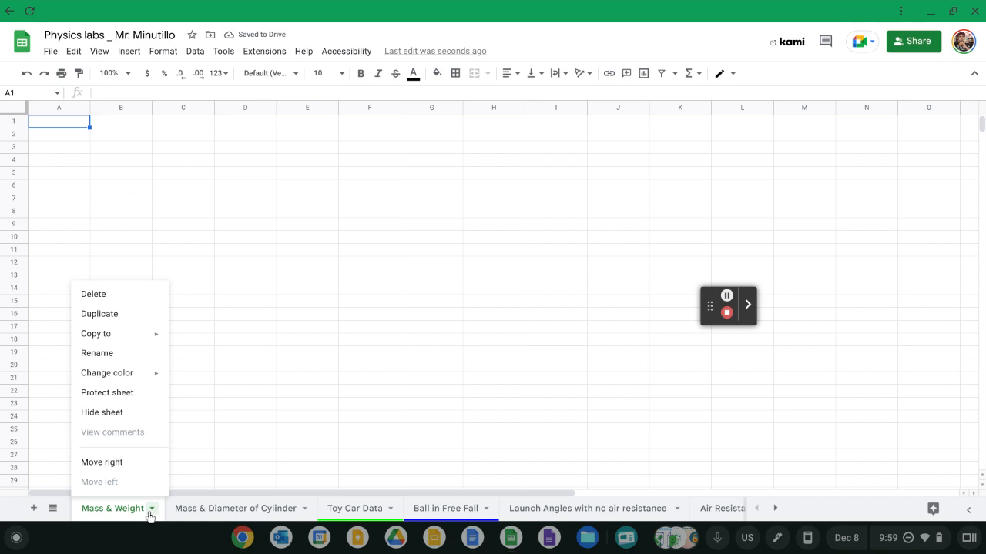
{"action": "mouse_move", "coordinate": [151, 372]}
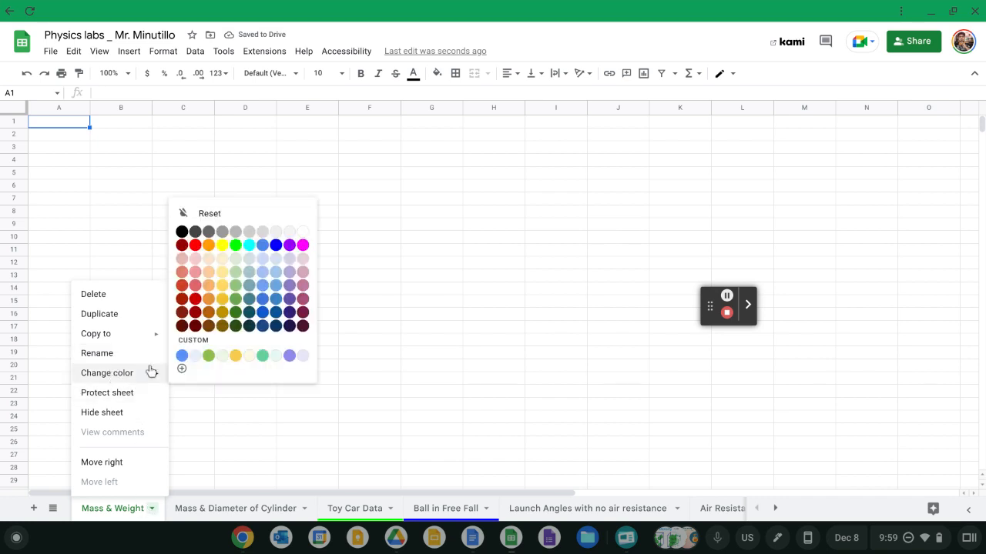
{"action": "left_click", "coordinate": [266, 314]}
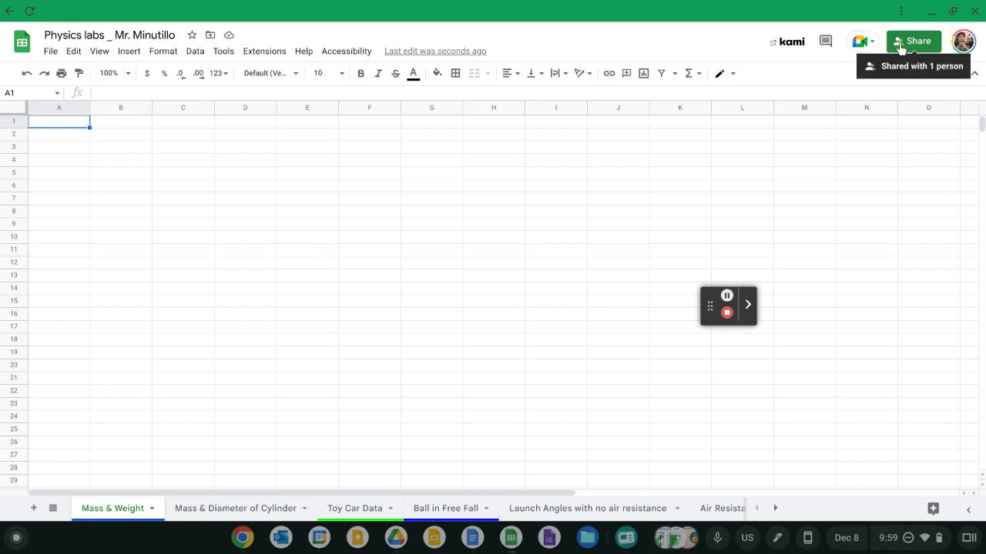
Hide the spreadsheet's menus and show them again.
{"action": "left_click", "coordinate": [50, 51]}
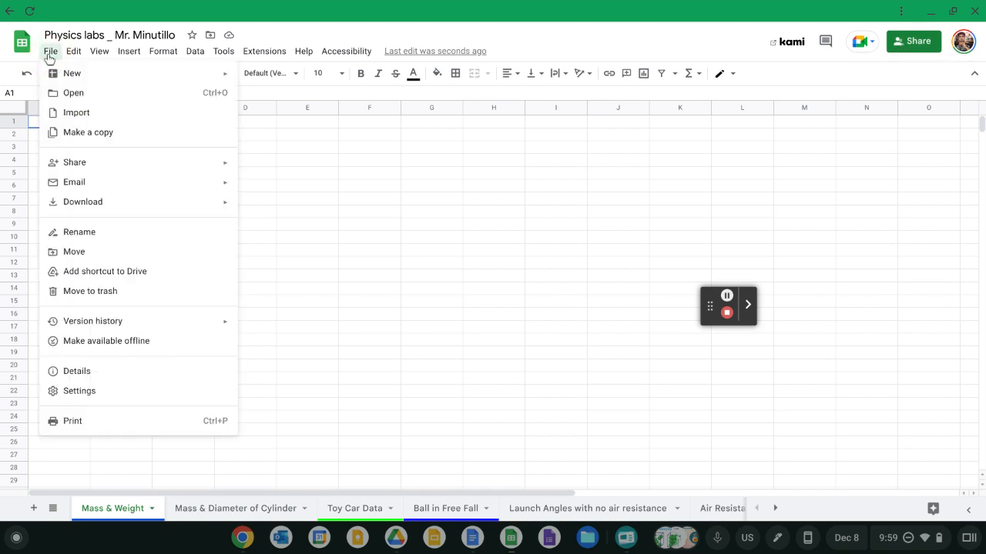
{"action": "left_click", "coordinate": [843, 150]}
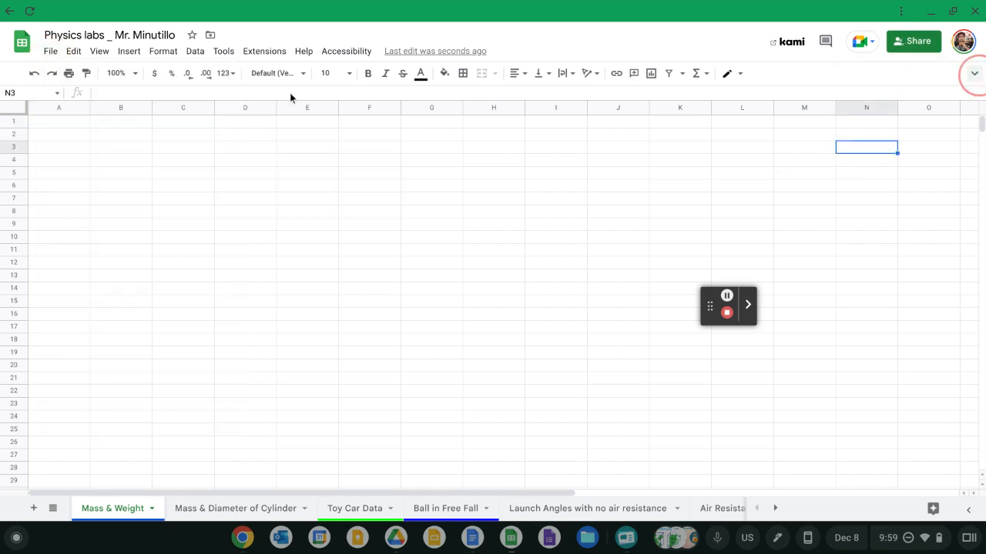
{"action": "left_click", "coordinate": [974, 73]}
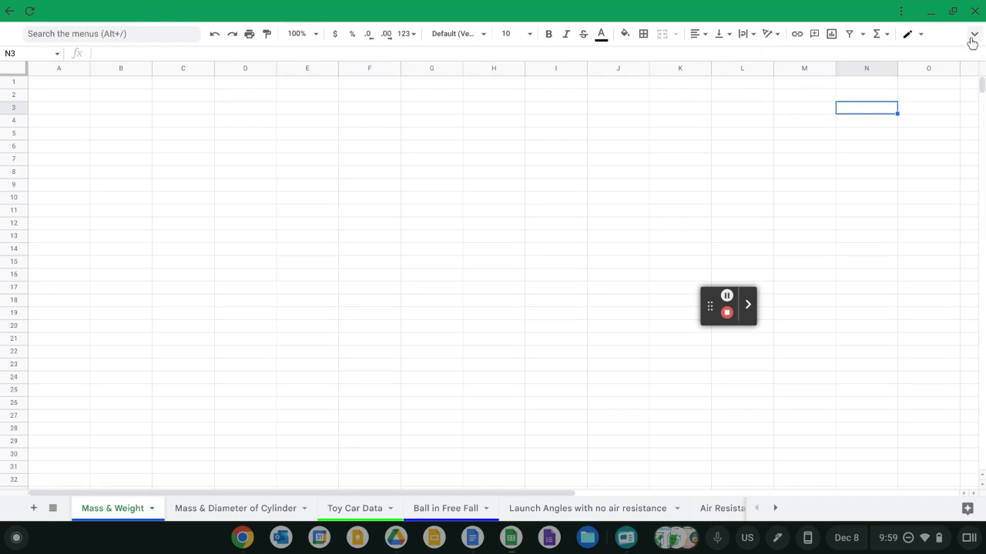
{"action": "left_click", "coordinate": [973, 40]}
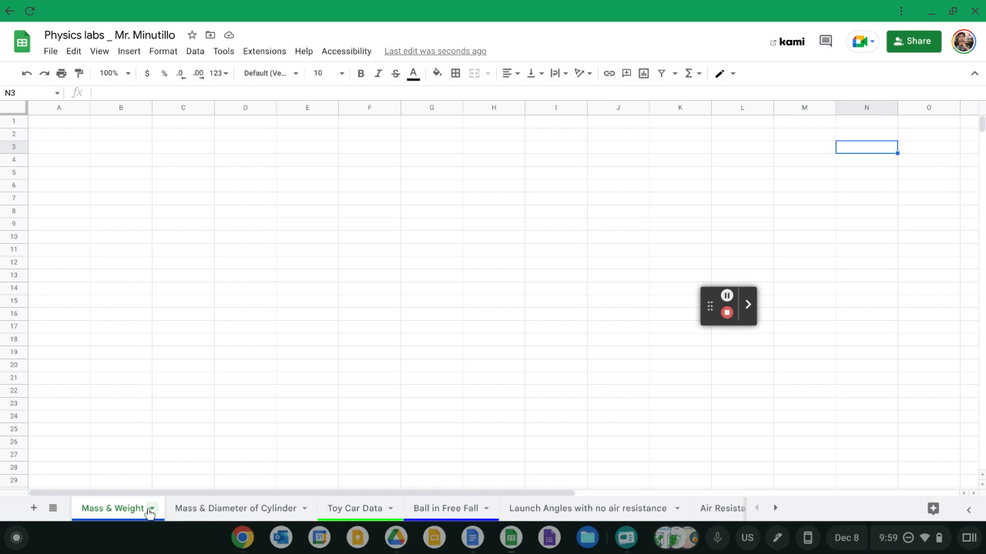
Review who has access to the spreadsheet and which people are suggested for sharing it.
{"action": "left_click", "coordinate": [910, 43]}
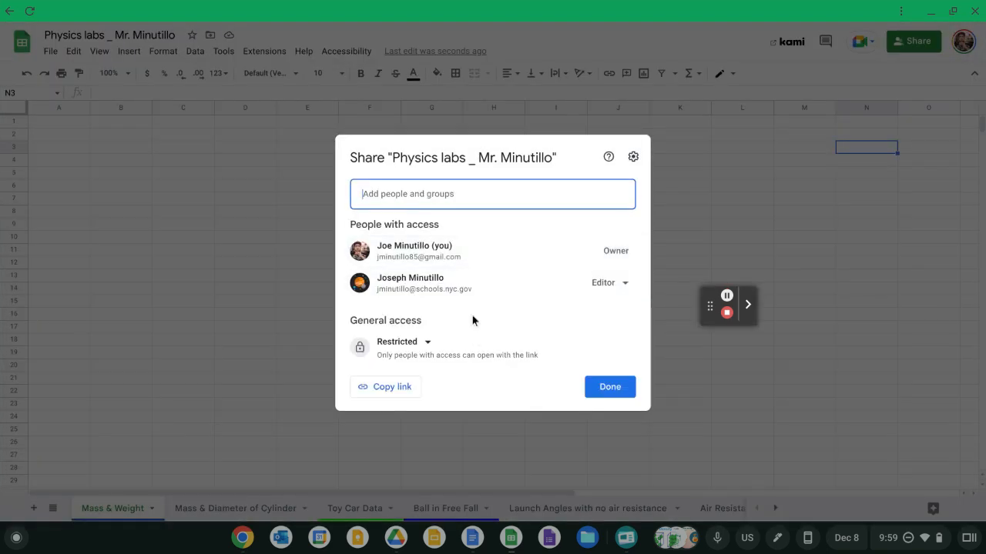
{"action": "left_click", "coordinate": [447, 194]}
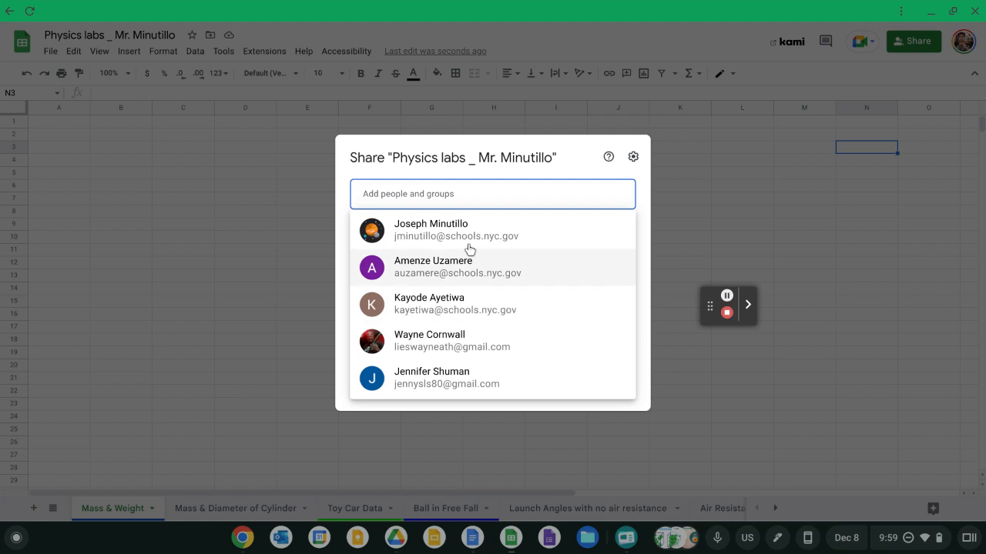
{"action": "mouse_move", "coordinate": [435, 240]}
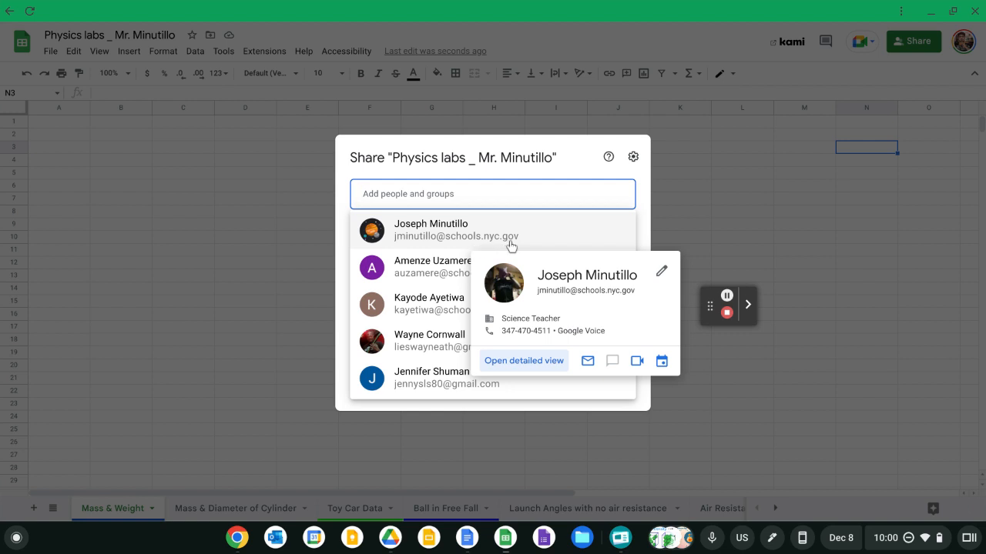
{"action": "left_click", "coordinate": [646, 232]}
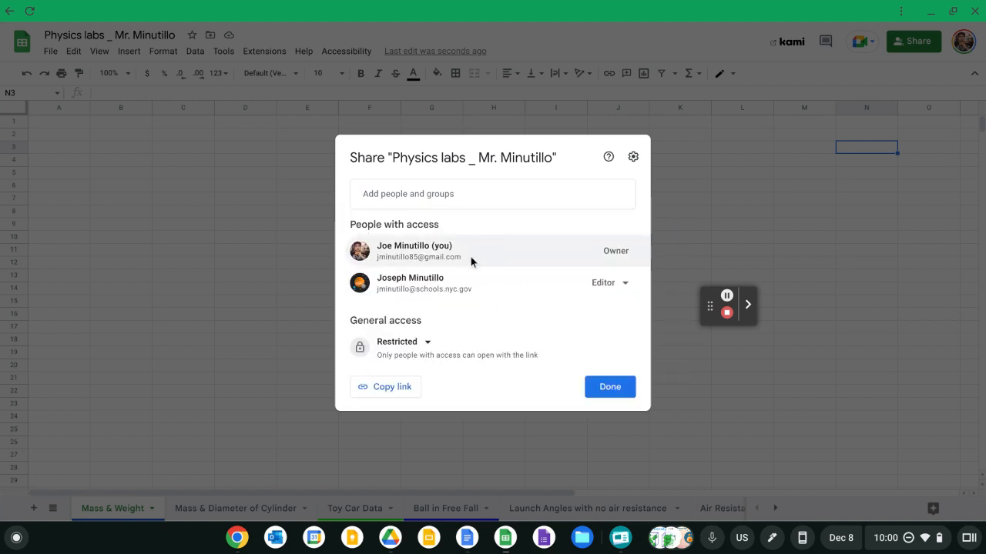
{"action": "left_click", "coordinate": [433, 198]}
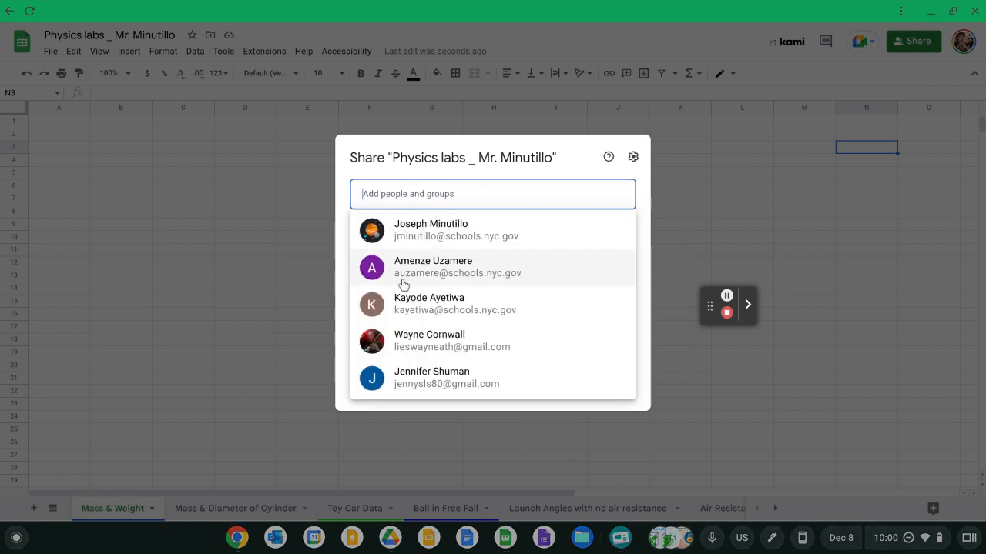
{"action": "mouse_move", "coordinate": [402, 291]}
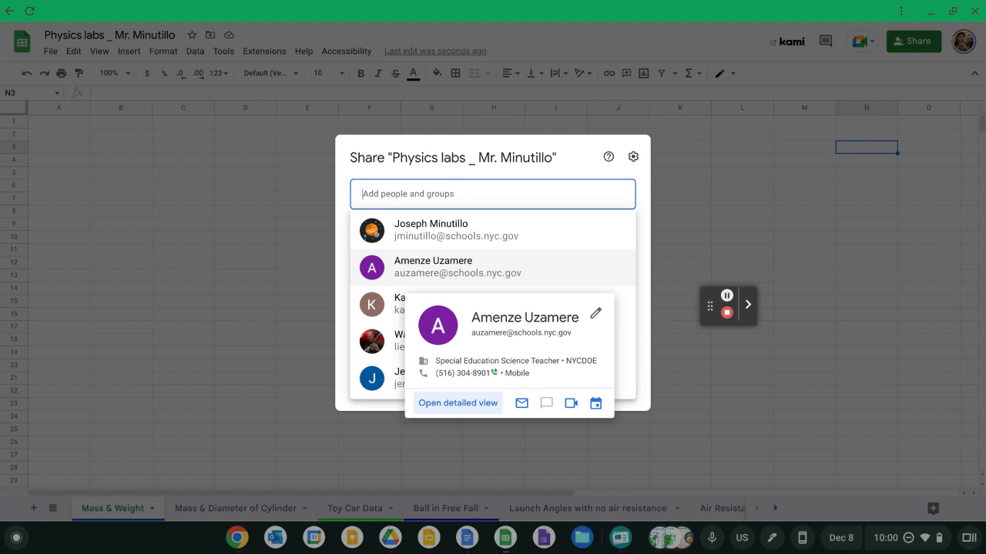
{"action": "left_click", "coordinate": [208, 242]}
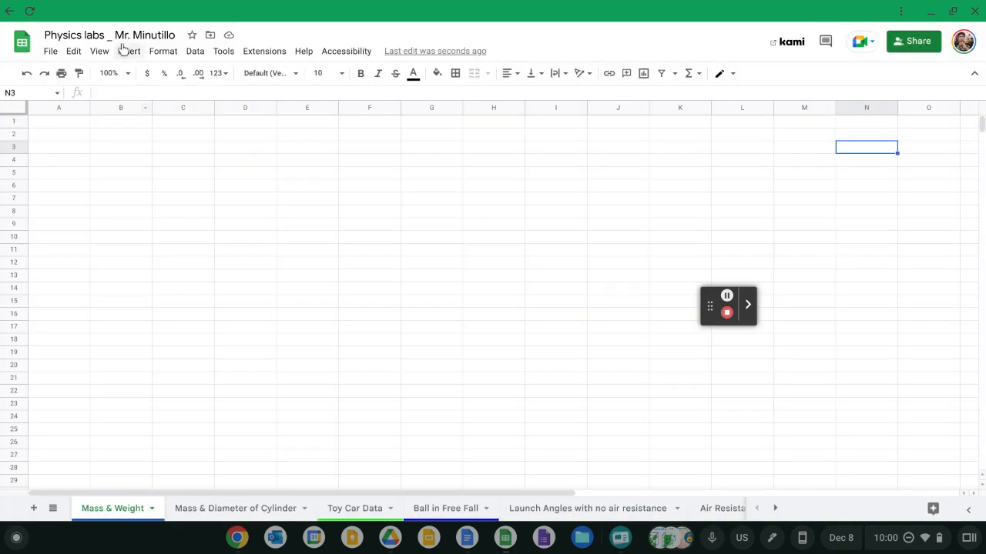
{"action": "left_click", "coordinate": [101, 35]}
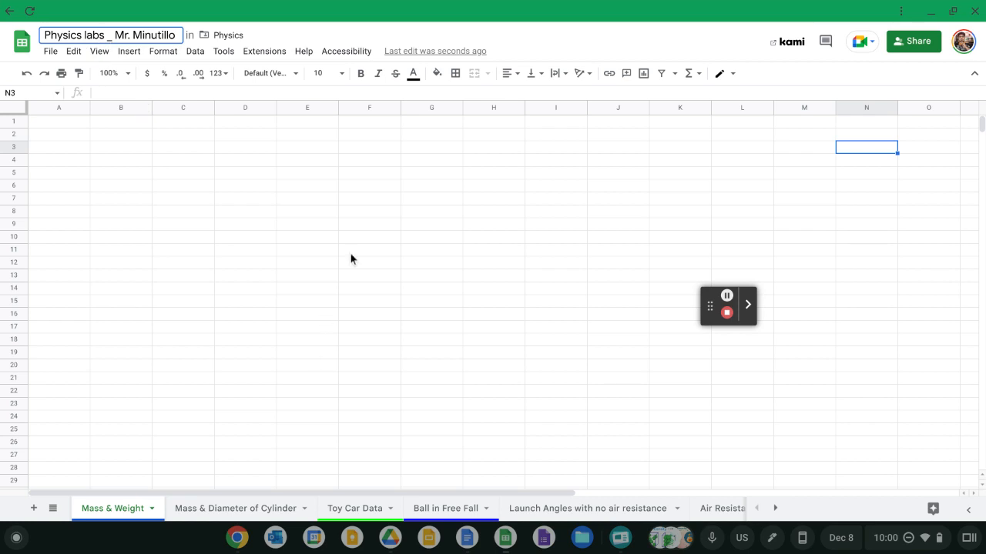
{"action": "left_click", "coordinate": [150, 36]}
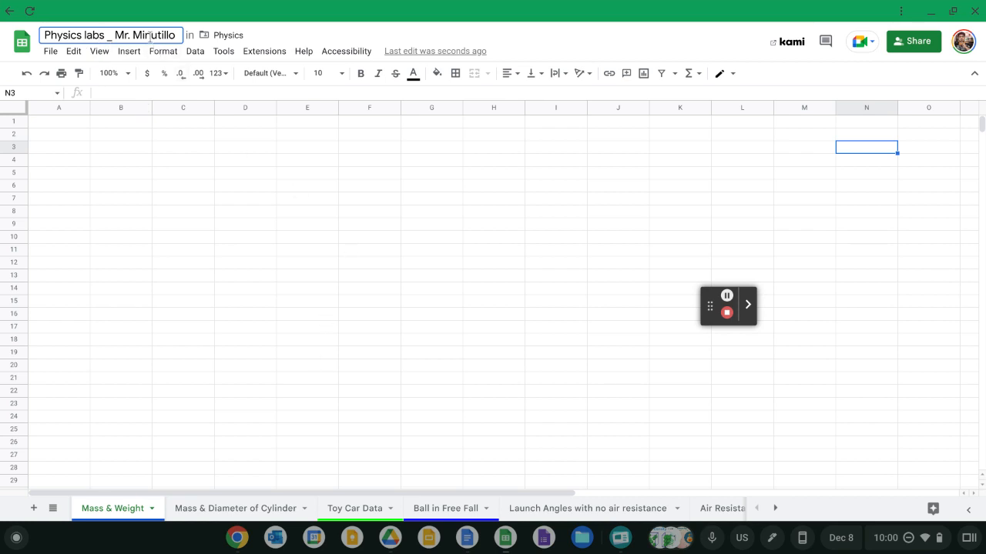
{"action": "left_click", "coordinate": [233, 274]}
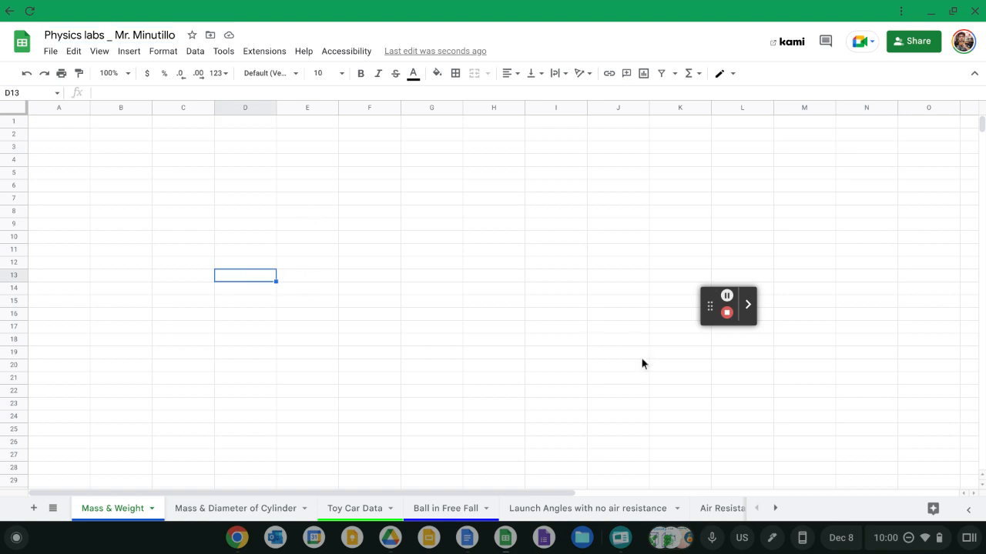
Switch to the Mass & Weight _ Digital Lab document and copy all of Table 1, including its header row.
{"action": "left_click", "coordinate": [466, 537]}
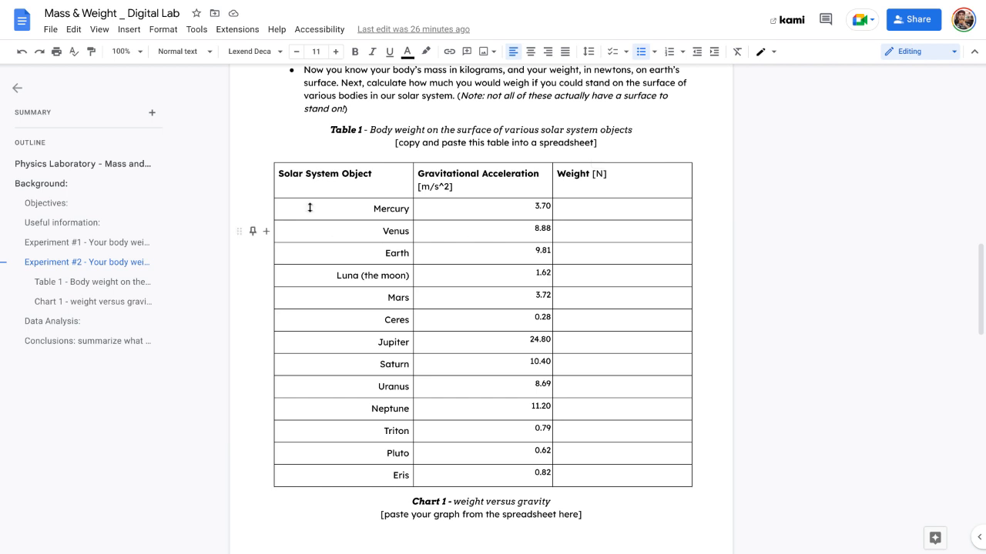
{"action": "left_click", "coordinate": [278, 174]}
{"action": "left_click_drag", "start_coordinate": [278, 174], "coordinate": [627, 476]}
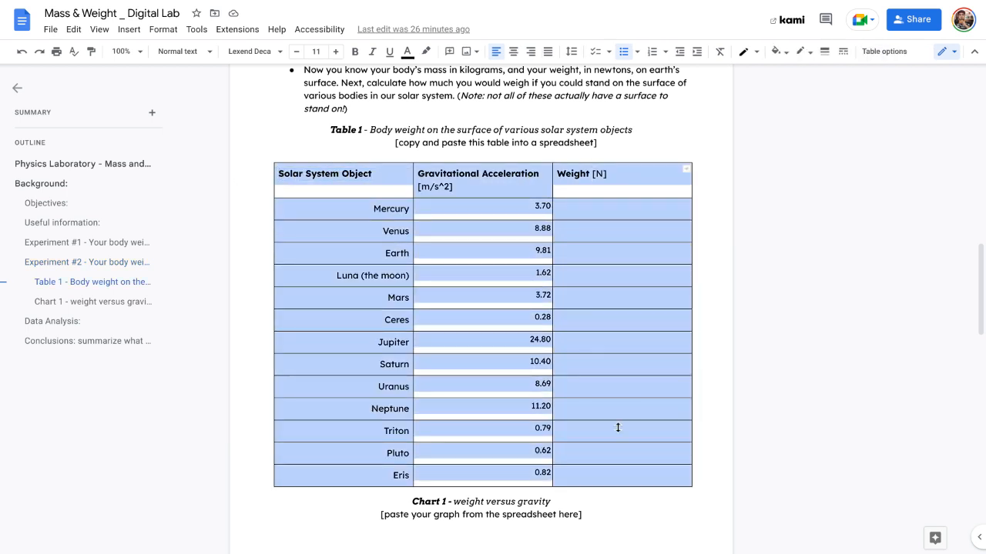
{"action": "right_click", "coordinate": [599, 403]}
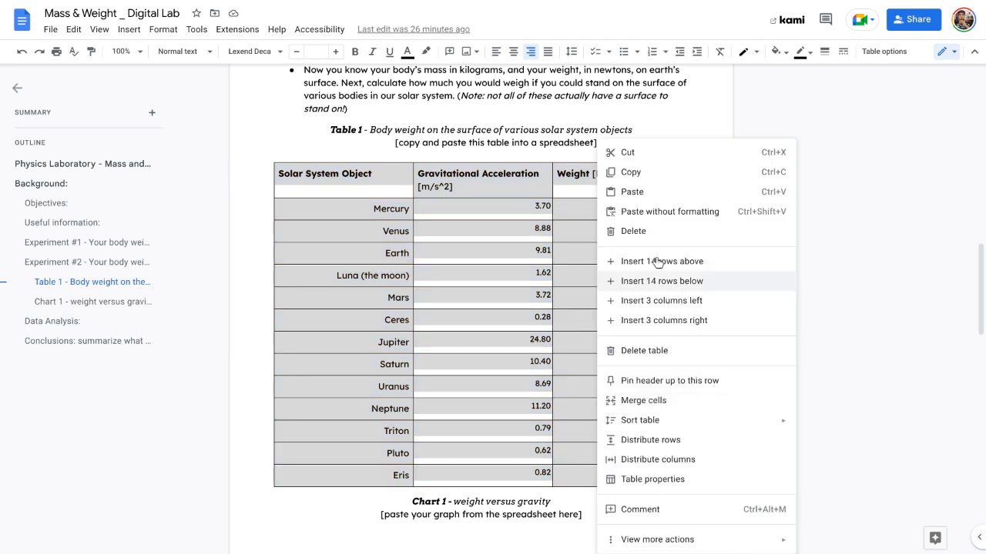
{"action": "left_click", "coordinate": [631, 174]}
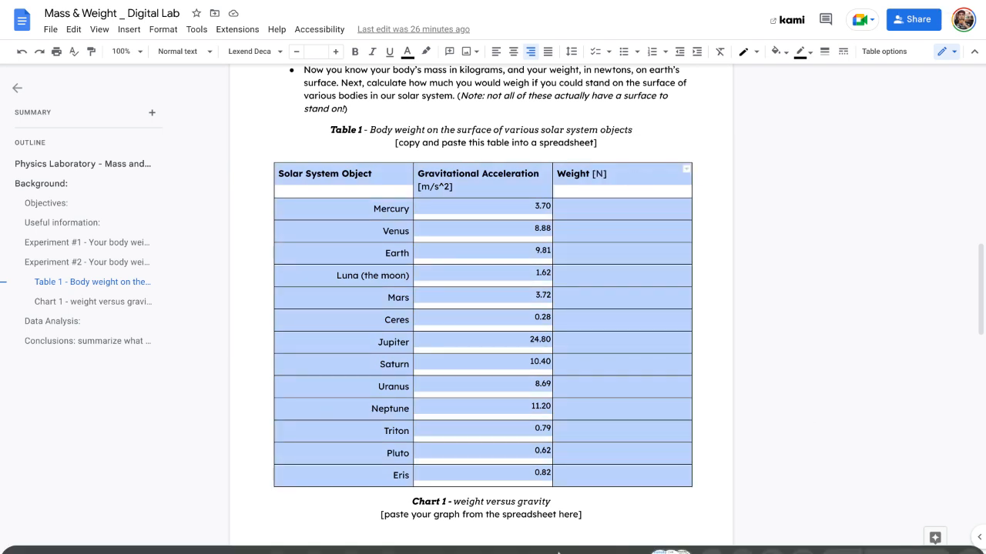
Return to the Physics labs spreadsheet and paste the copied table into the Mass & Weight sheet starting at cell A1.
{"action": "left_click", "coordinate": [505, 538]}
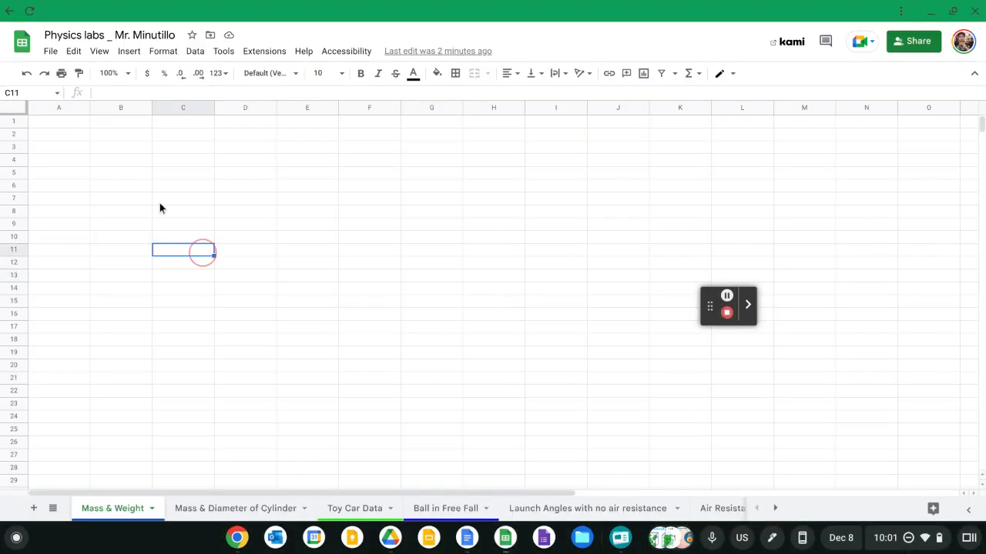
{"action": "left_click", "coordinate": [75, 123]}
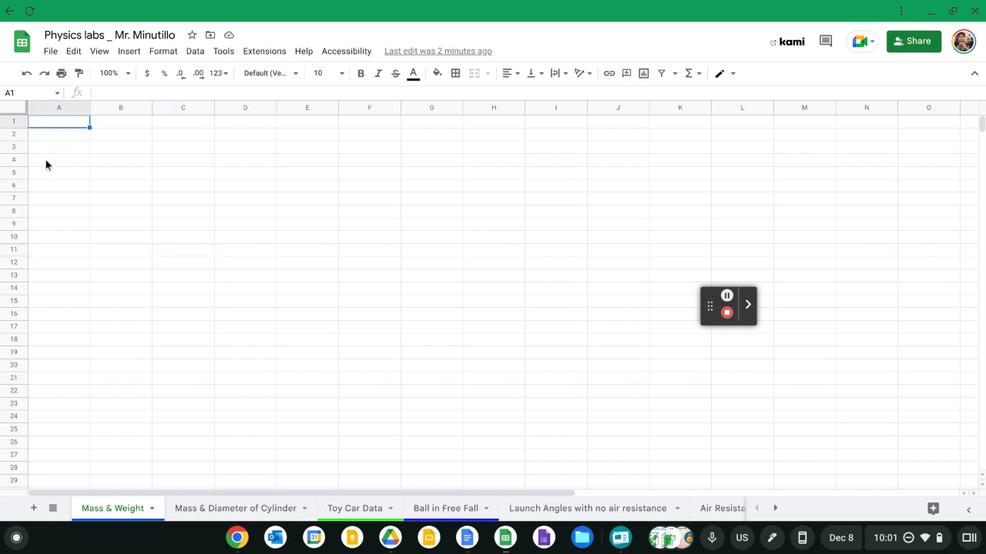
{"action": "left_click", "coordinate": [58, 107]}
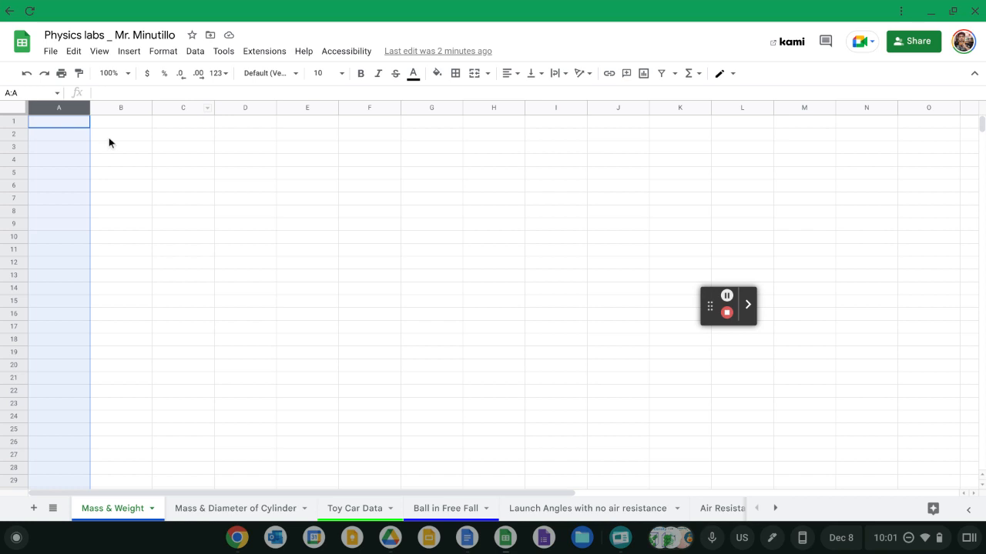
{"action": "left_click", "coordinate": [56, 123]}
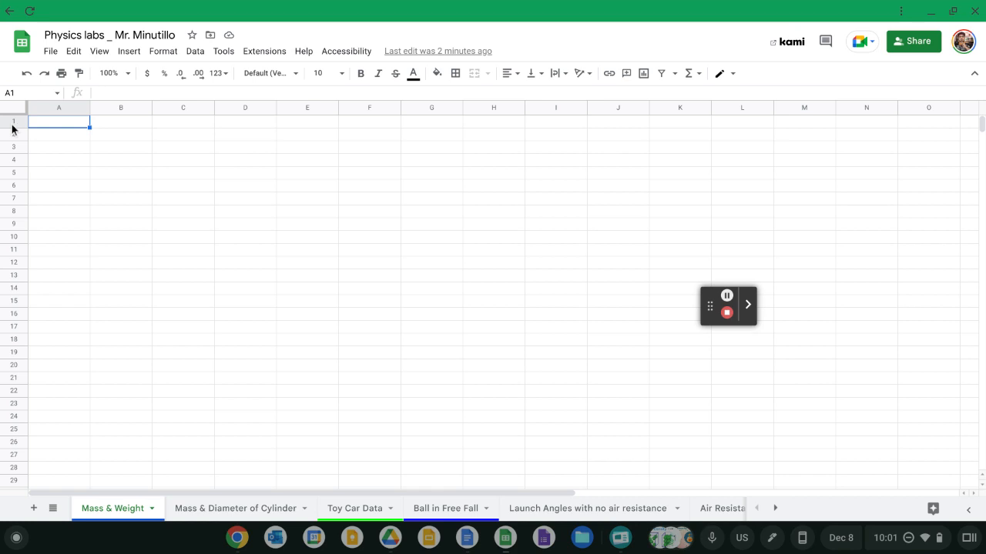
{"action": "left_click", "coordinate": [13, 124]}
{"action": "left_click", "coordinate": [46, 125]}
{"action": "right_click", "coordinate": [62, 126]}
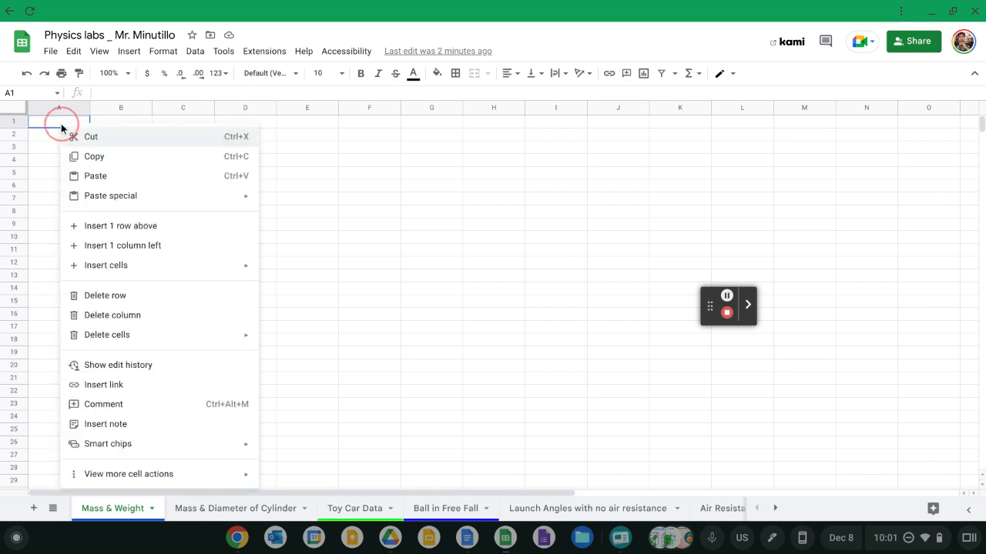
{"action": "left_click", "coordinate": [107, 177]}
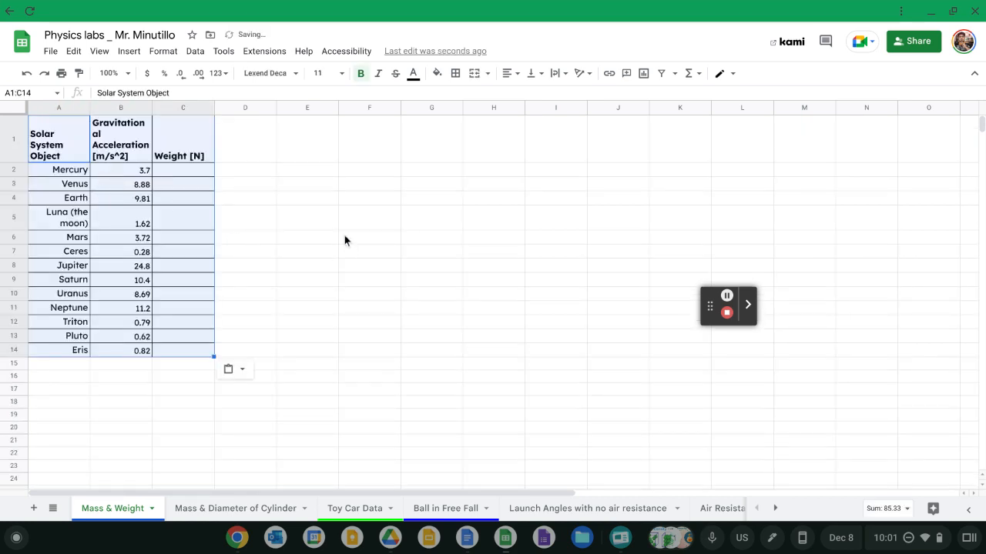
Widen columns A, B and C so the pasted table's headings and object names have more room.
{"action": "left_click", "coordinate": [330, 216]}
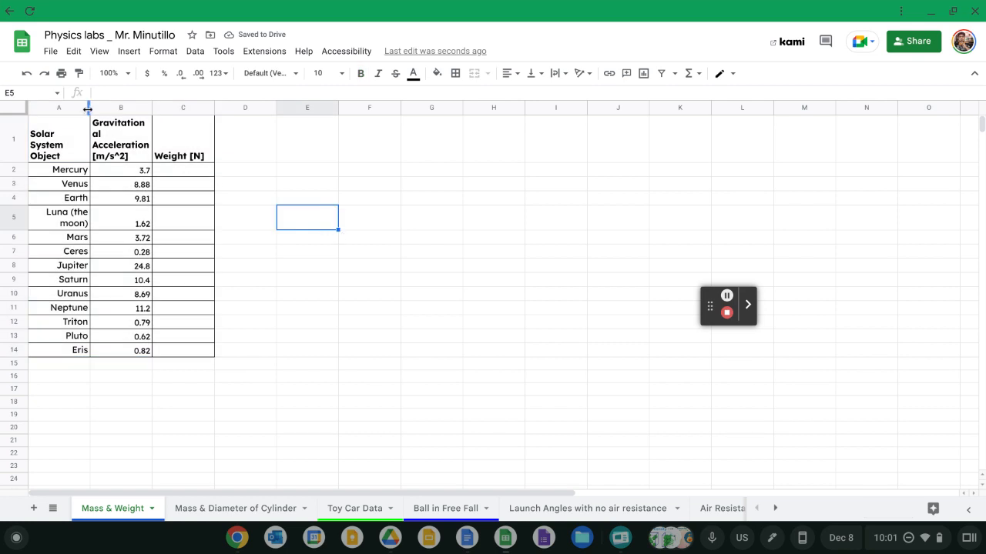
{"action": "left_click_drag", "start_coordinate": [88, 109], "coordinate": [136, 109]}
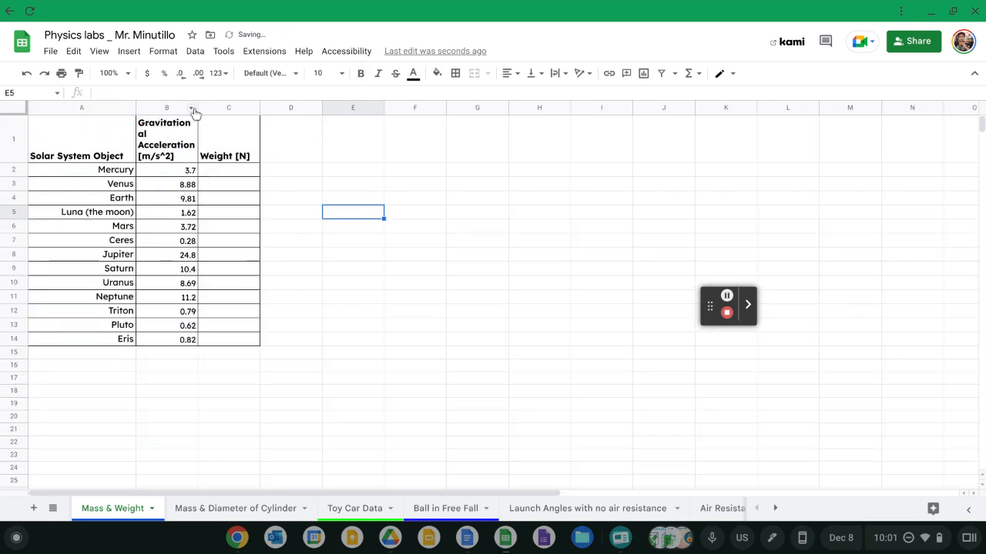
{"action": "left_click_drag", "start_coordinate": [197, 108], "coordinate": [268, 108]}
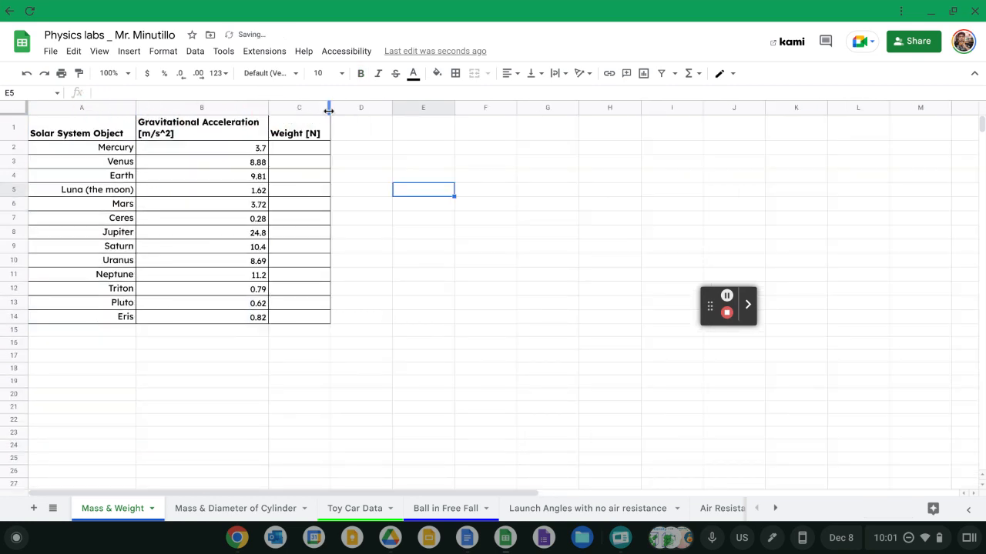
{"action": "left_click_drag", "start_coordinate": [329, 110], "coordinate": [377, 110]}
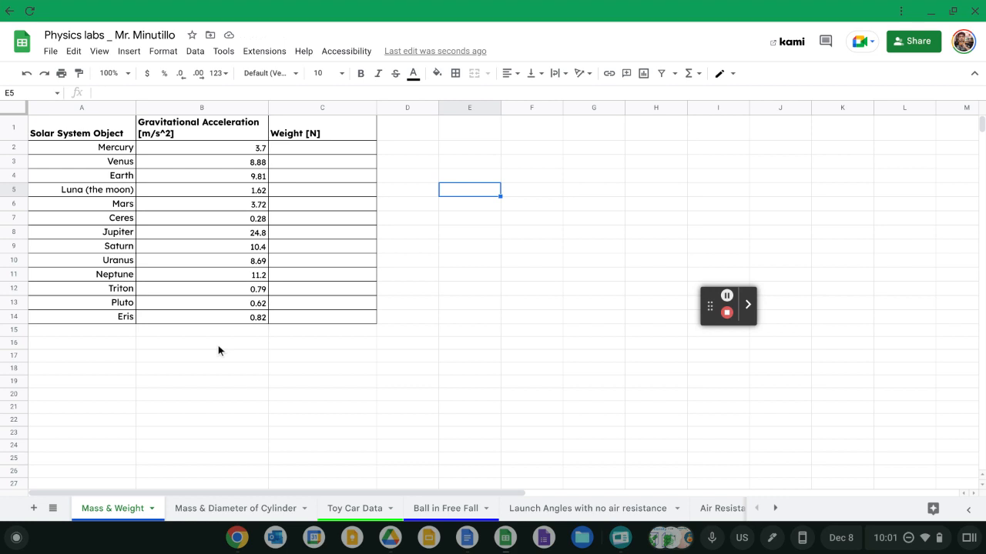
Freeze the first row of the Mass & Weight sheet, which holds the table headings.
{"action": "left_click", "coordinate": [13, 137]}
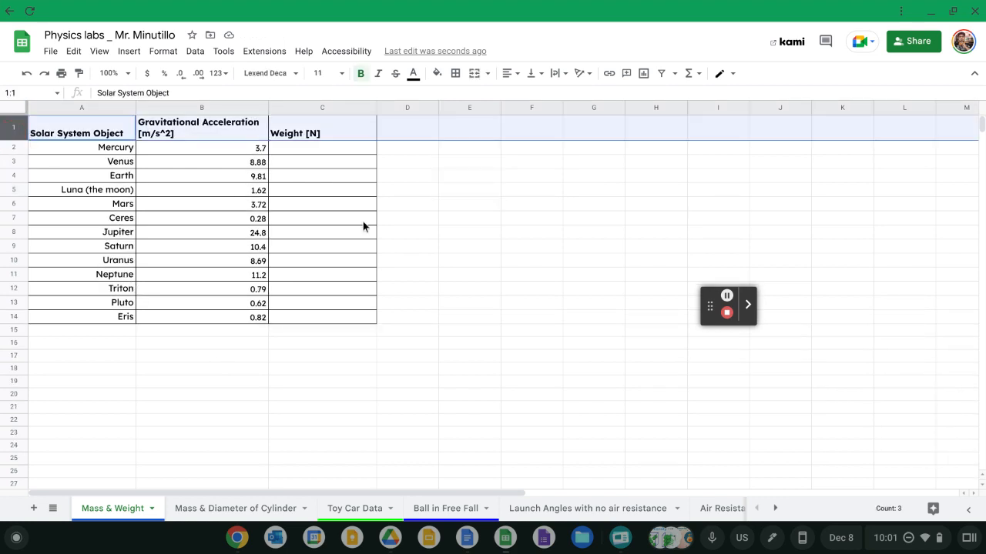
{"action": "left_click", "coordinate": [346, 396]}
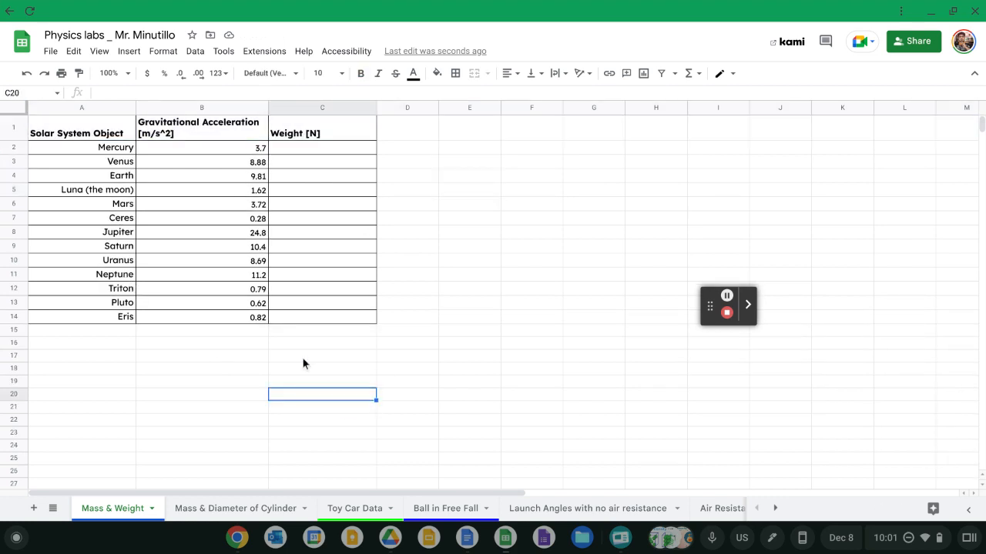
{"action": "scroll", "coordinate": [301, 366], "scroll_direction": "down", "scroll_amount": 3}
{"action": "scroll", "coordinate": [297, 379], "scroll_direction": "up", "scroll_amount": 3}
{"action": "left_click", "coordinate": [98, 54]}
{"action": "mouse_move", "coordinate": [129, 94]}
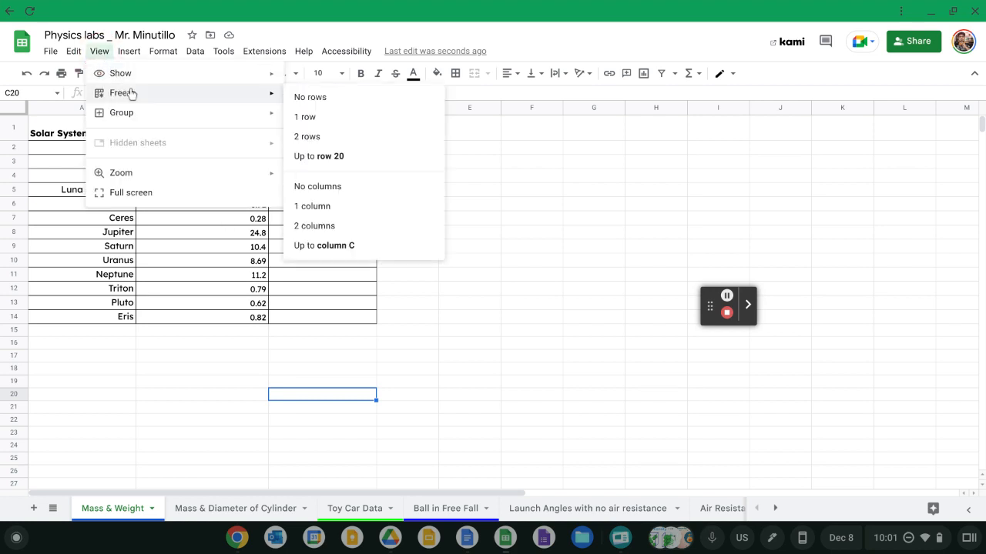
{"action": "left_click", "coordinate": [321, 120]}
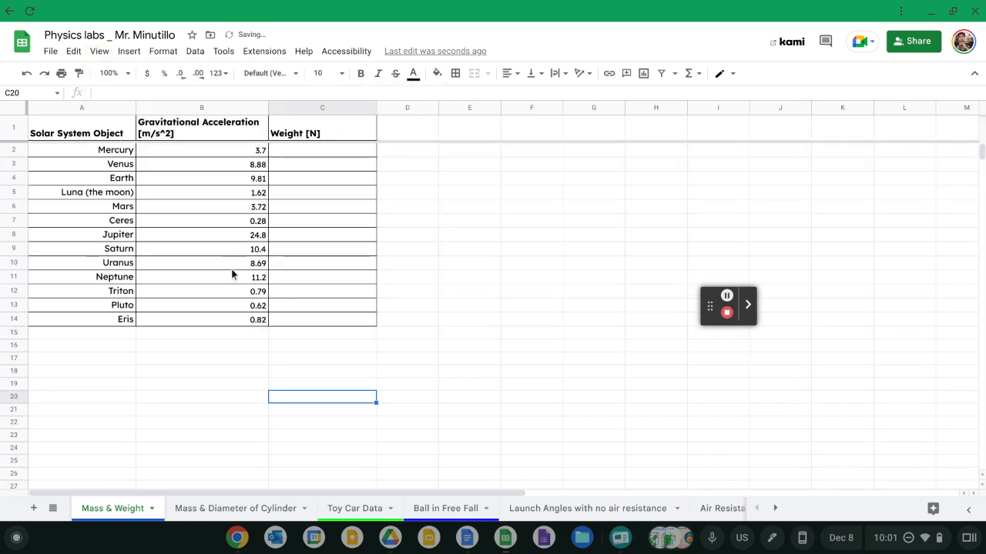
{"action": "scroll", "coordinate": [232, 274], "scroll_direction": "down", "scroll_amount": 1}
{"action": "scroll", "coordinate": [232, 281], "scroll_direction": "down", "scroll_amount": 2}
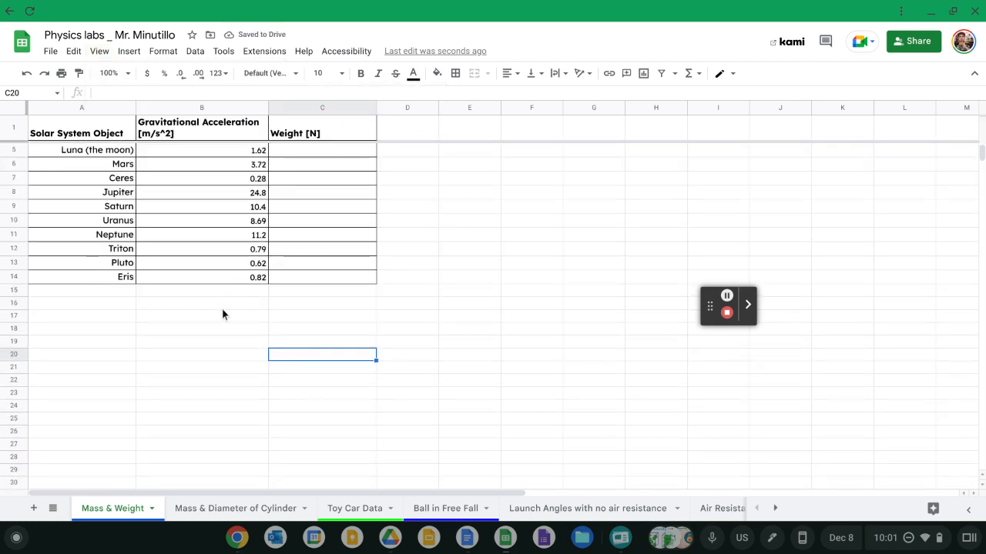
{"action": "scroll", "coordinate": [224, 309], "scroll_direction": "down", "scroll_amount": 3}
{"action": "scroll", "coordinate": [226, 309], "scroll_direction": "down", "scroll_amount": 5}
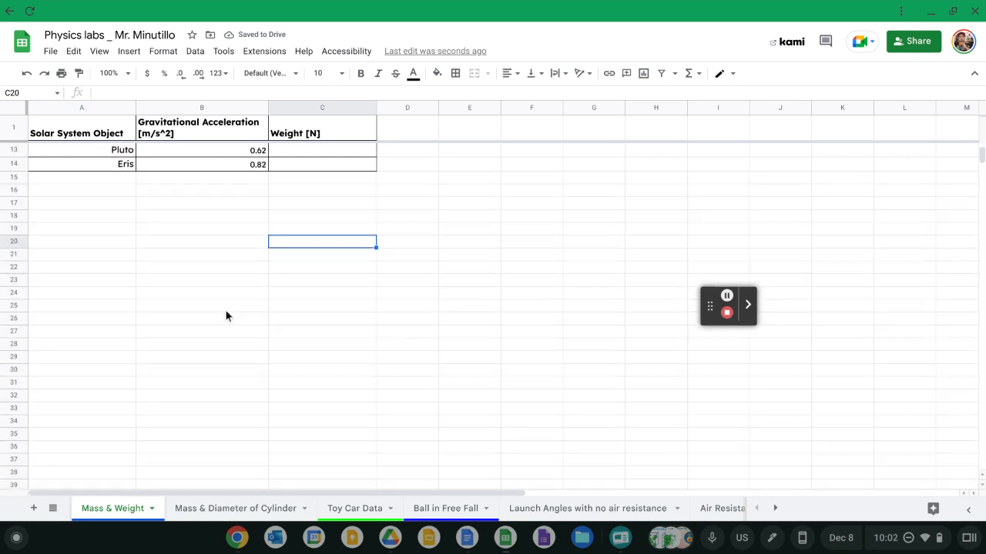
{"action": "scroll", "coordinate": [227, 311], "scroll_direction": "up", "scroll_amount": 10}
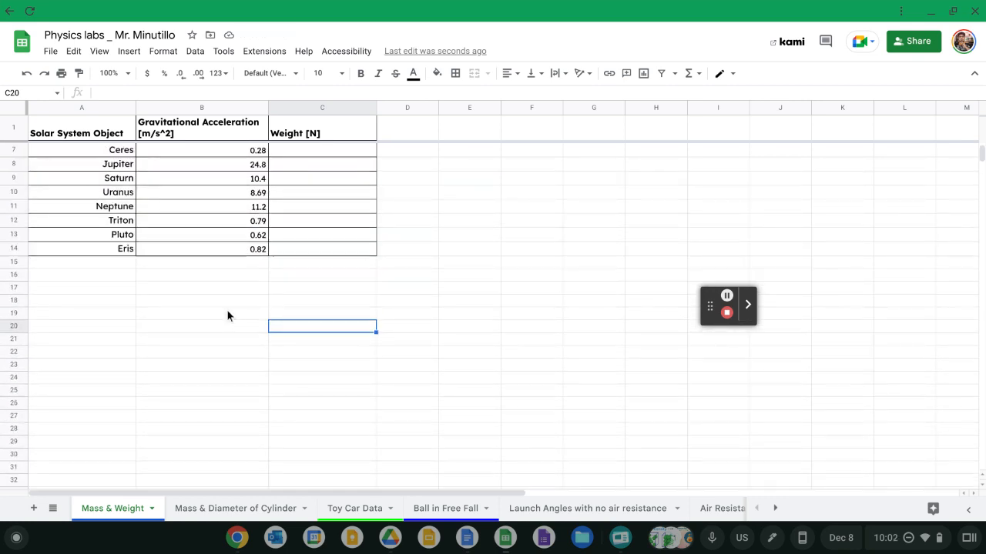
Freeze the first column, Solar System Object, of the Mass & Weight sheet.
{"action": "left_click", "coordinate": [426, 251]}
{"action": "left_click", "coordinate": [88, 108]}
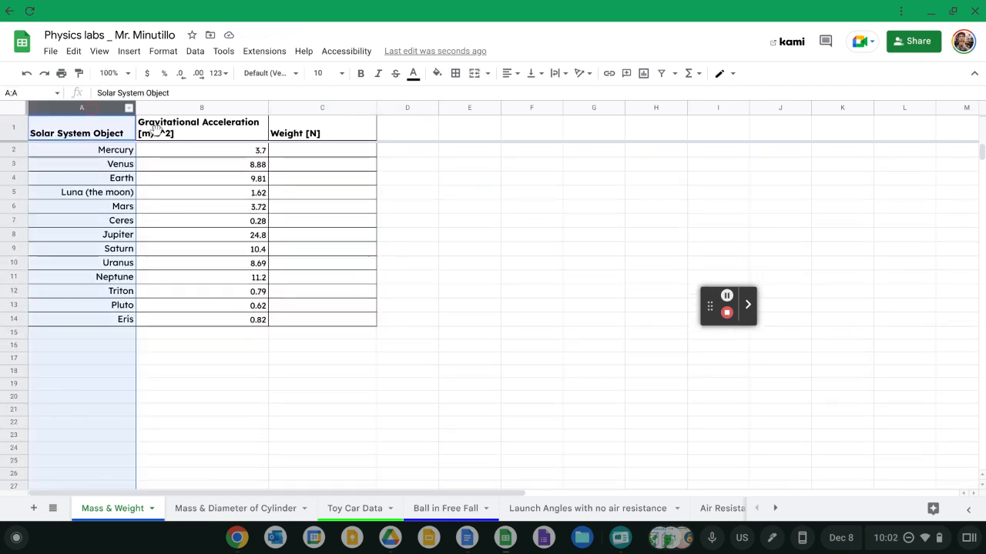
{"action": "left_click", "coordinate": [100, 51]}
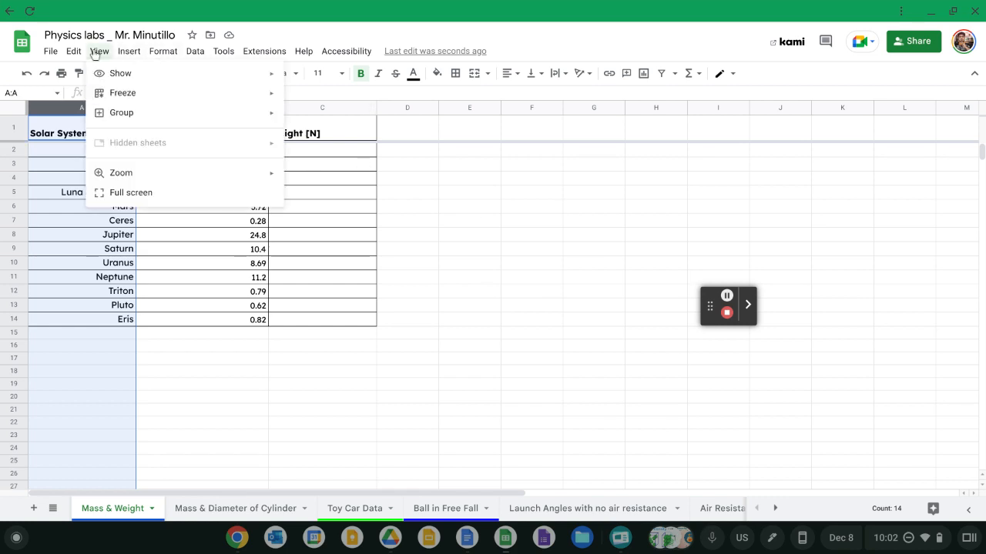
{"action": "mouse_move", "coordinate": [271, 96]}
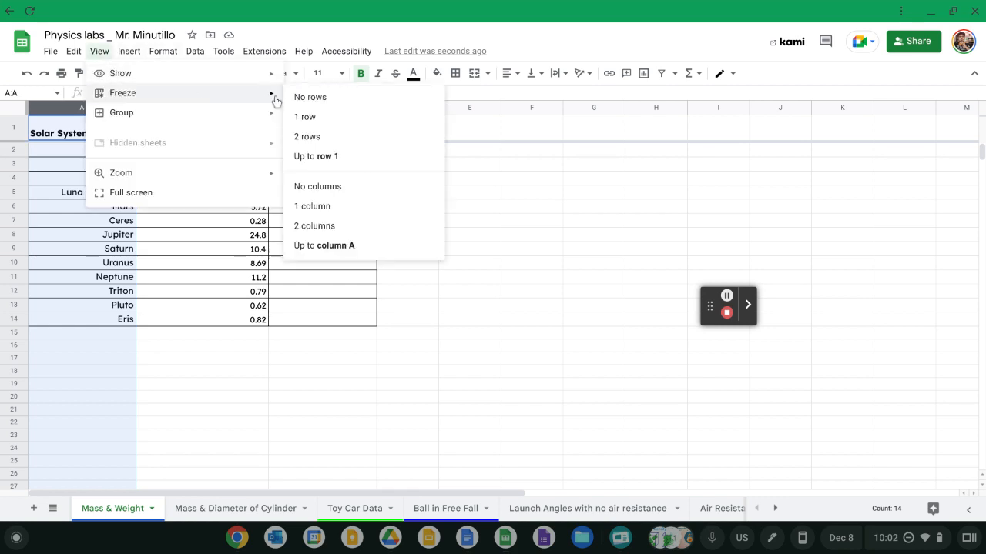
{"action": "left_click", "coordinate": [367, 206]}
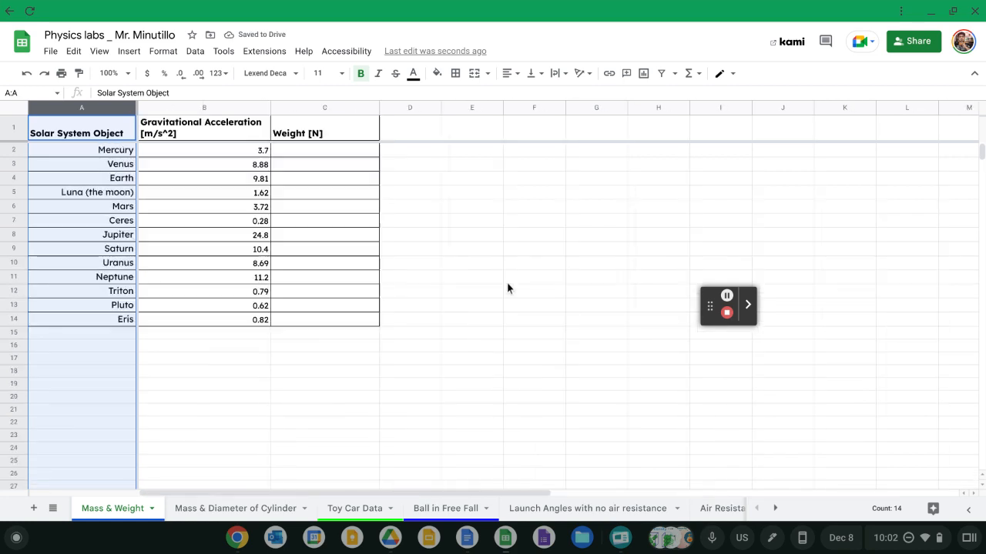
Unfreeze the columns of the Mass & Weight sheet, keeping the header row frozen.
{"action": "left_click", "coordinate": [100, 52]}
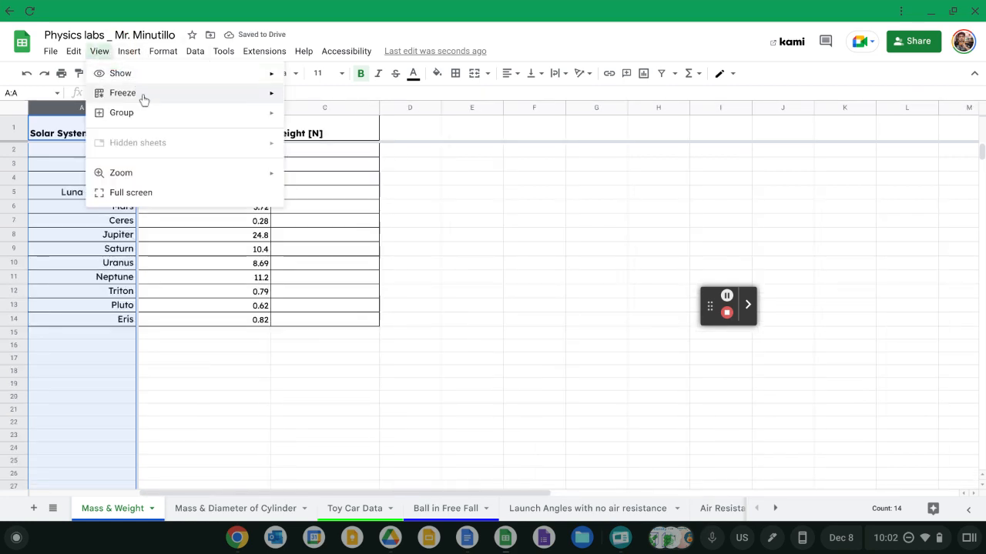
{"action": "mouse_move", "coordinate": [231, 100]}
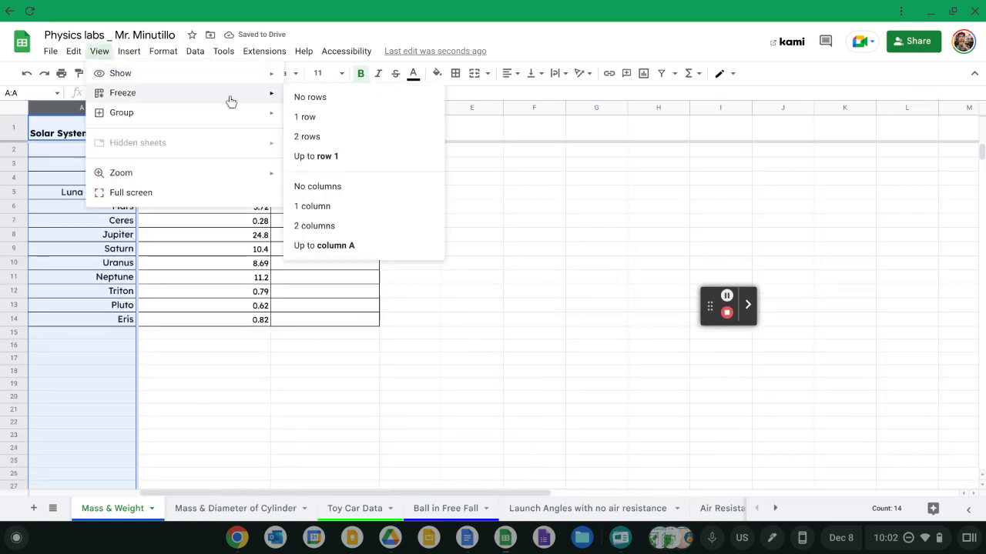
{"action": "left_click", "coordinate": [335, 189]}
{"action": "left_click", "coordinate": [459, 249]}
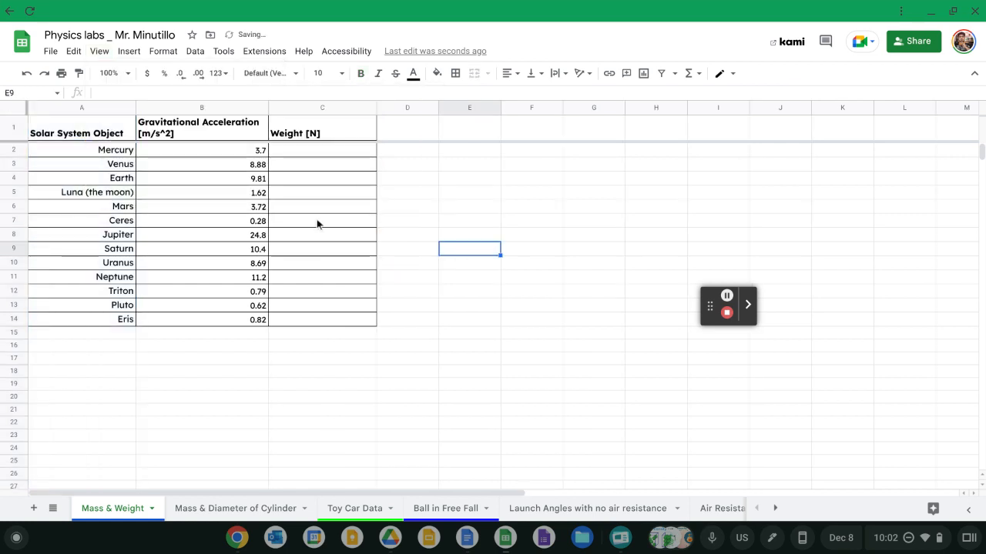
{"action": "left_click", "coordinate": [547, 222]}
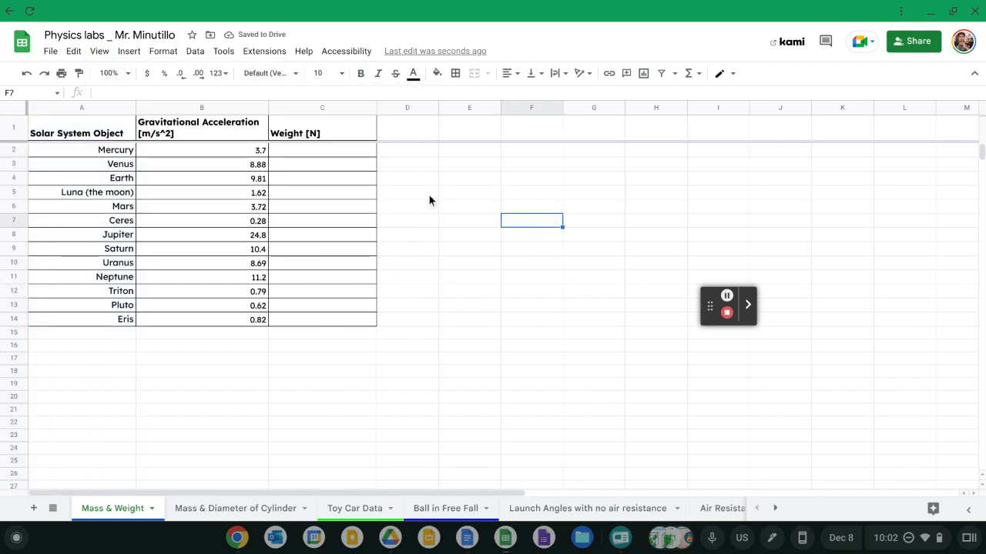
Start a formula in cell C2 for the weight on Mercury.
{"action": "left_click", "coordinate": [330, 151]}
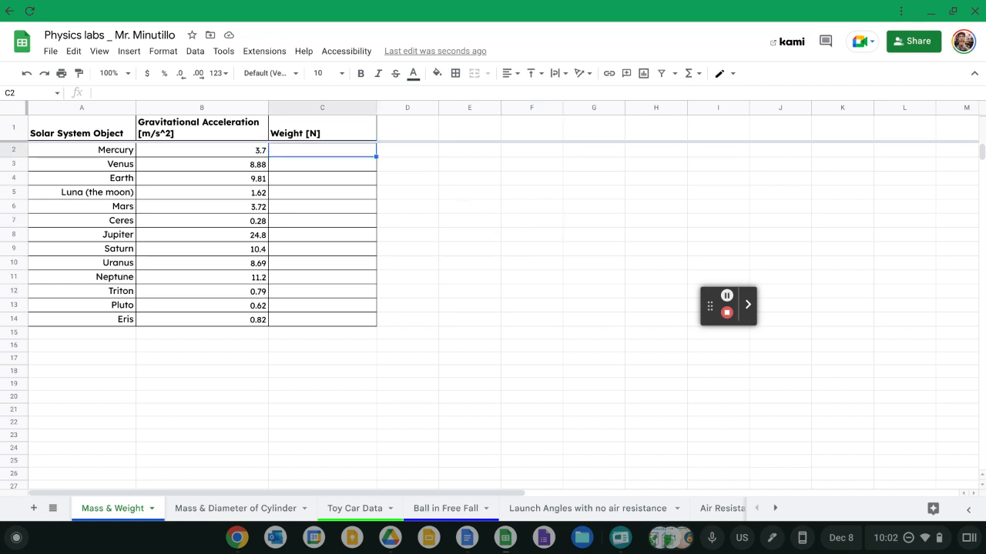
{"action": "type", "text": "="}
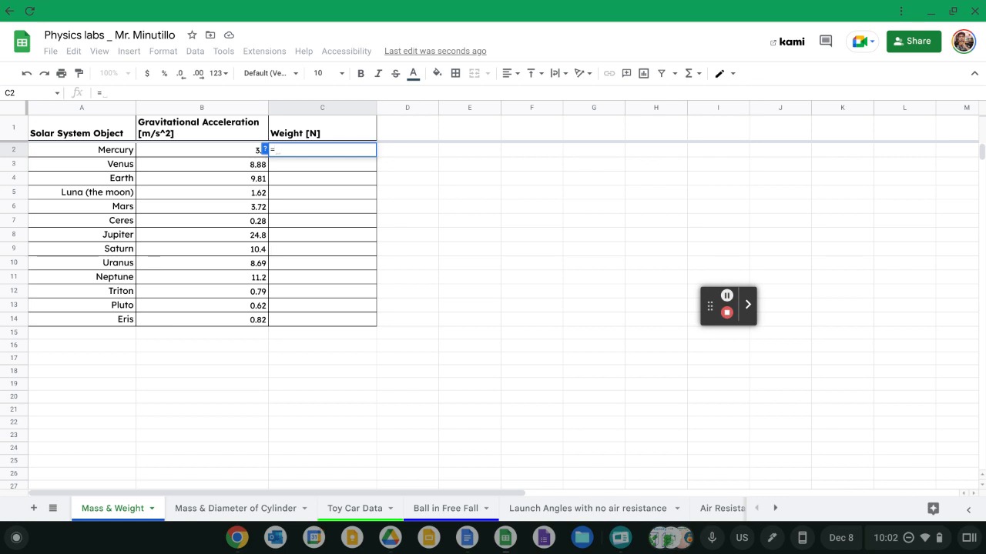
Switch to the Mass & Weight digital lab document and review the sample weight equation in Experiment #1.
{"action": "left_click", "coordinate": [467, 538]}
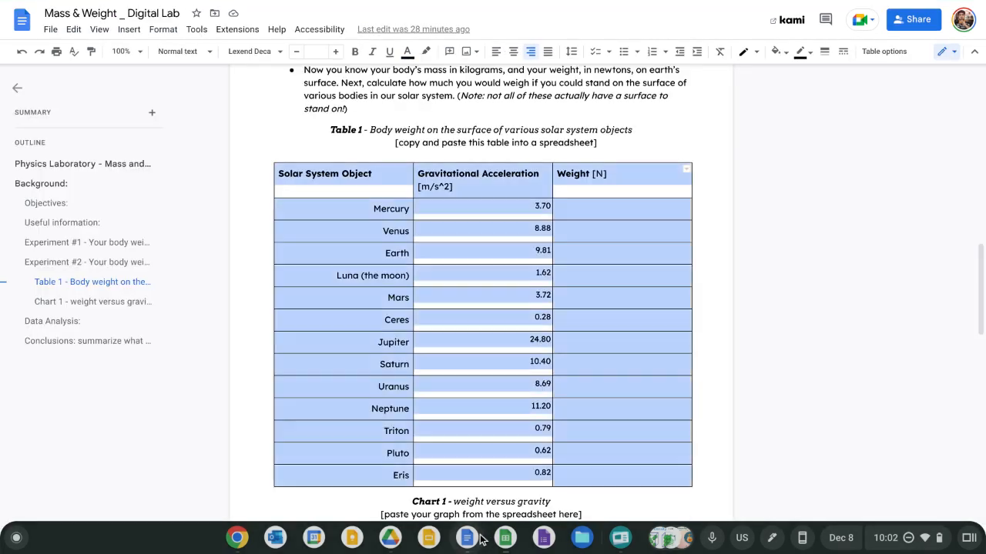
{"action": "left_click", "coordinate": [686, 278]}
{"action": "scroll", "coordinate": [662, 262], "scroll_direction": "up", "scroll_amount": 4}
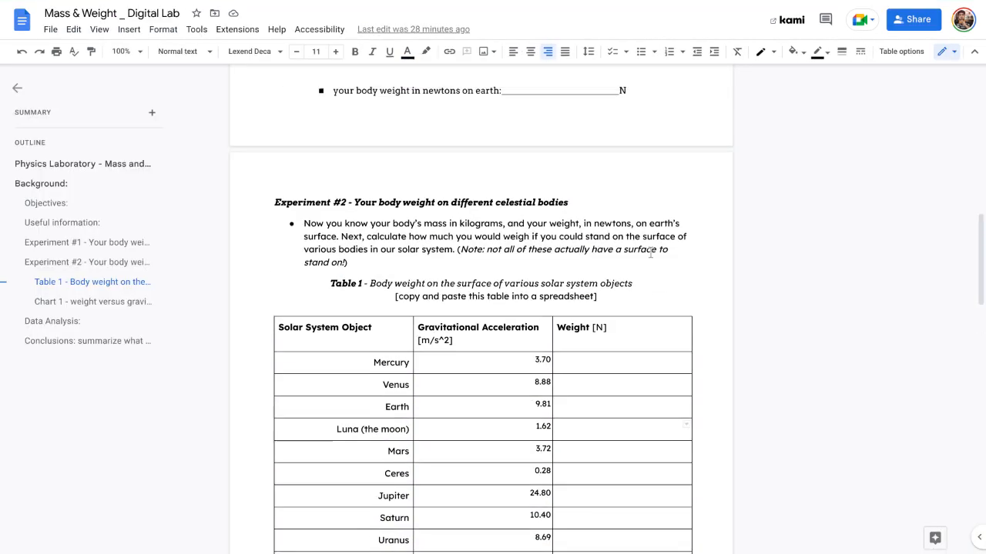
{"action": "scroll", "coordinate": [646, 252], "scroll_direction": "up", "scroll_amount": 1}
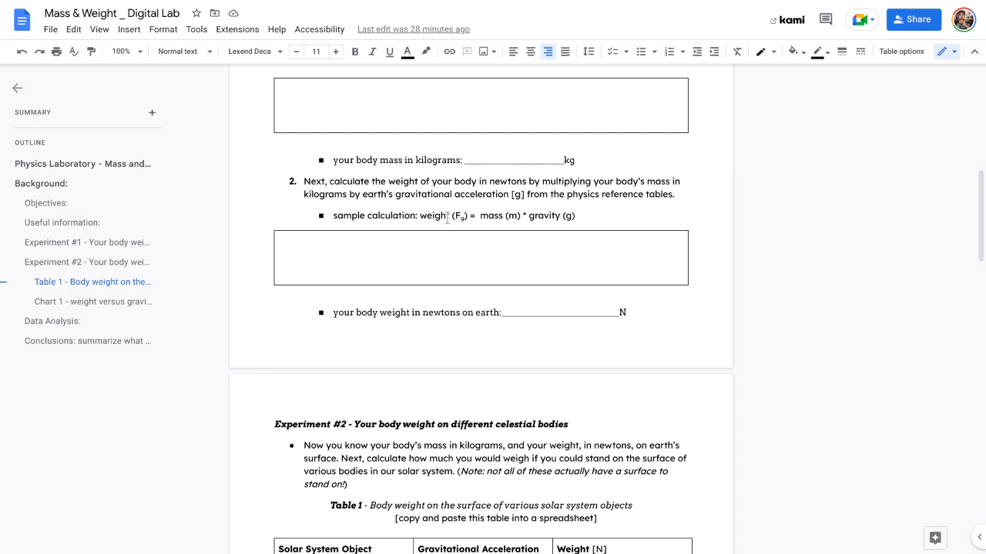
{"action": "left_click_drag", "start_coordinate": [426, 216], "coordinate": [465, 224]}
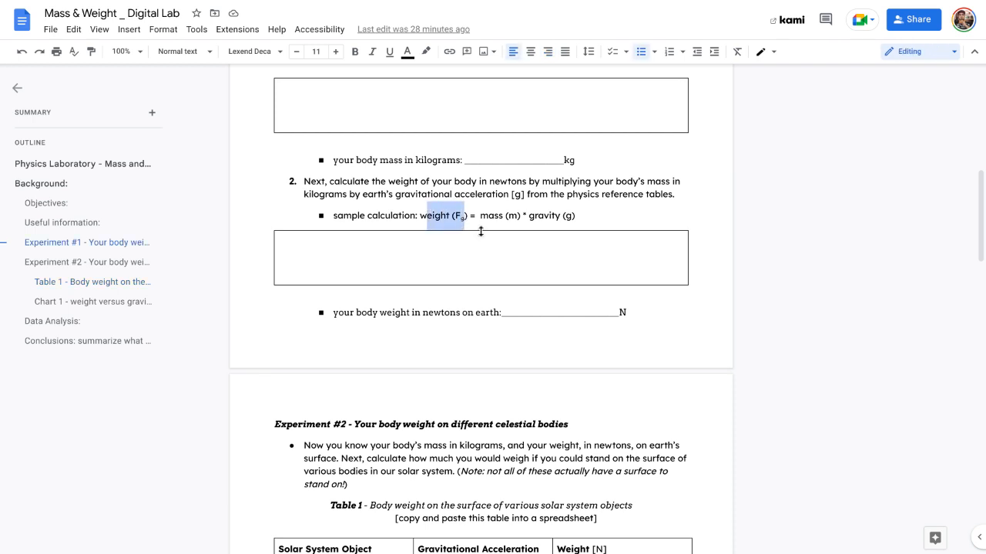
{"action": "left_click", "coordinate": [495, 217]}
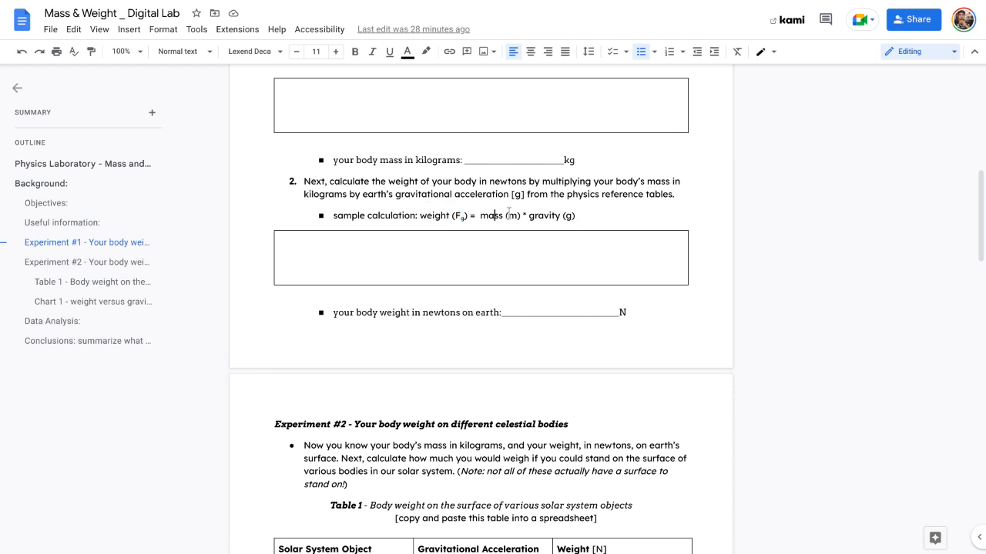
{"action": "left_click_drag", "start_coordinate": [480, 217], "coordinate": [575, 221]}
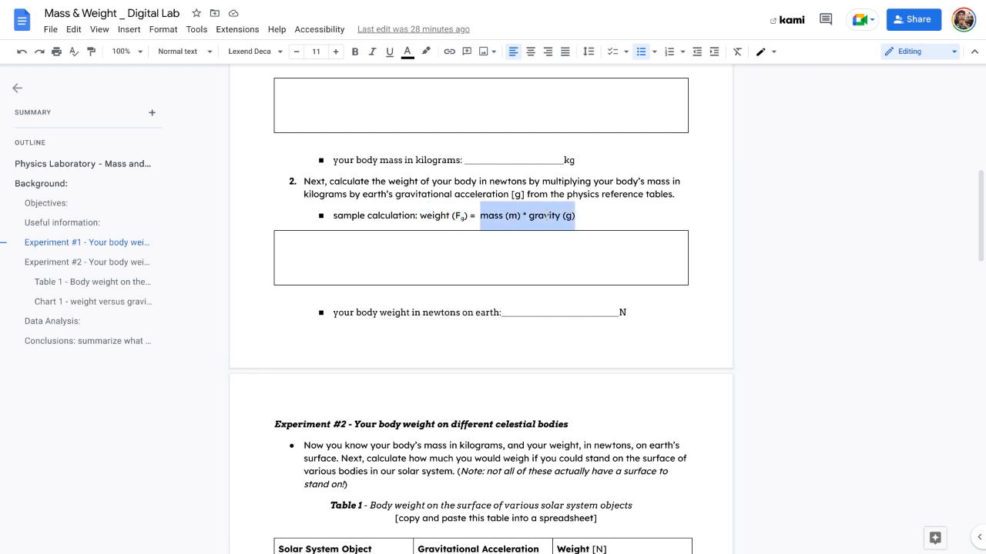
{"action": "left_click", "coordinate": [538, 216]}
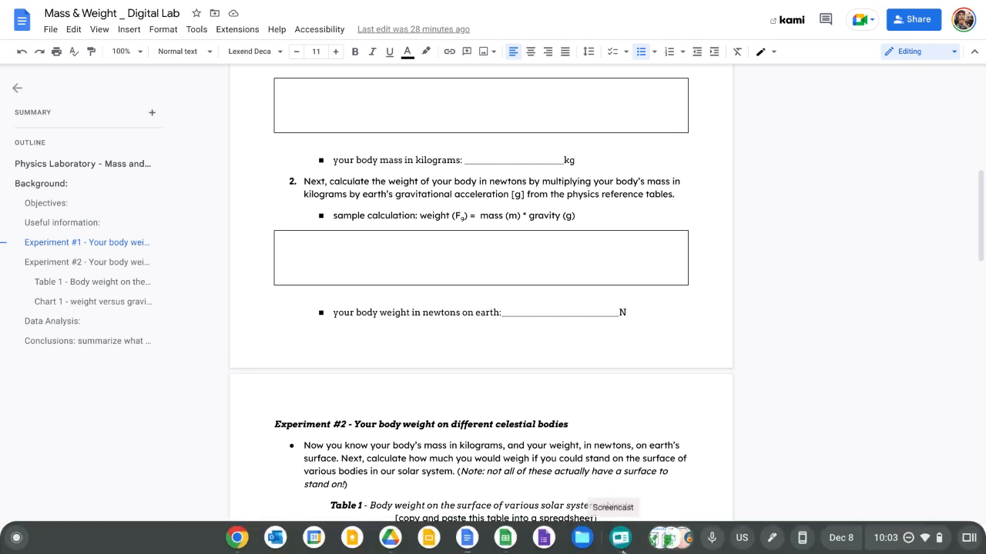
Return to the Physics labs spreadsheet and complete Mercury's weight formula in C2 as =88.5*B2.
{"action": "left_click", "coordinate": [505, 537]}
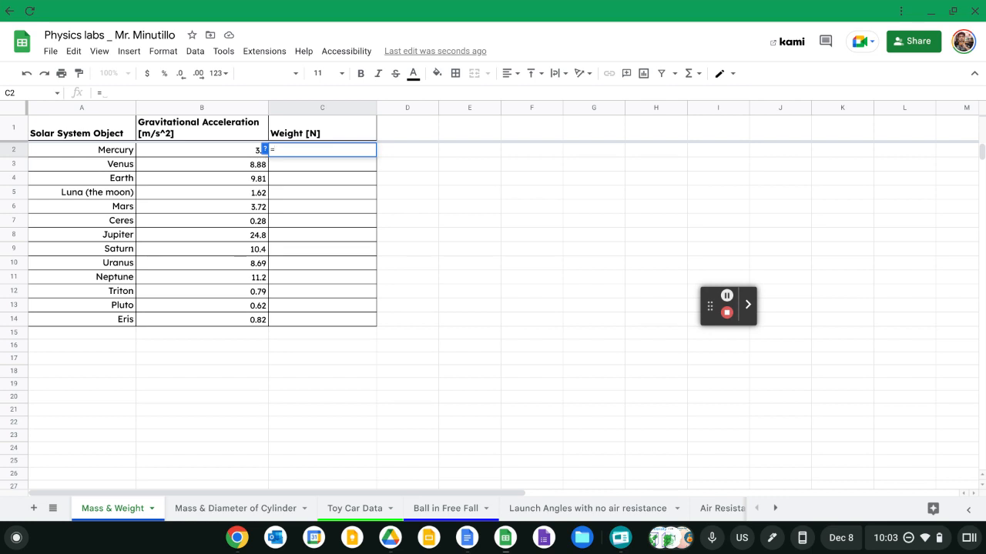
{"action": "type", "text": "88.5"}
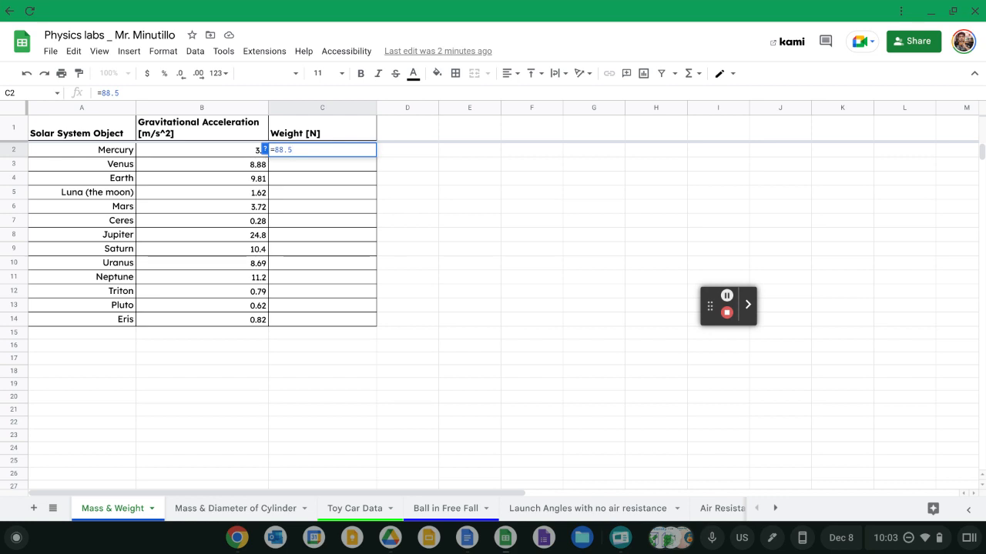
{"action": "type", "text": "*"}
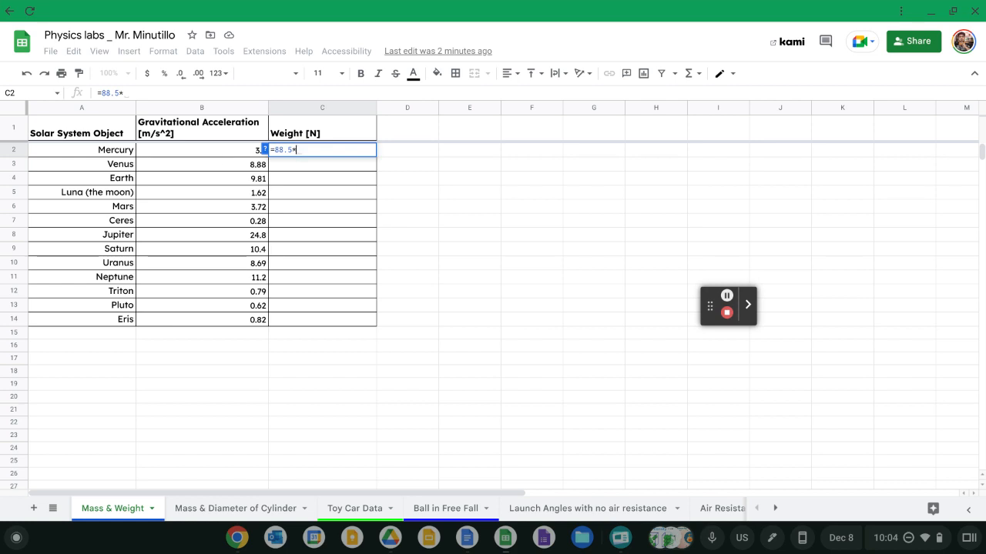
{"action": "left_click", "coordinate": [224, 156]}
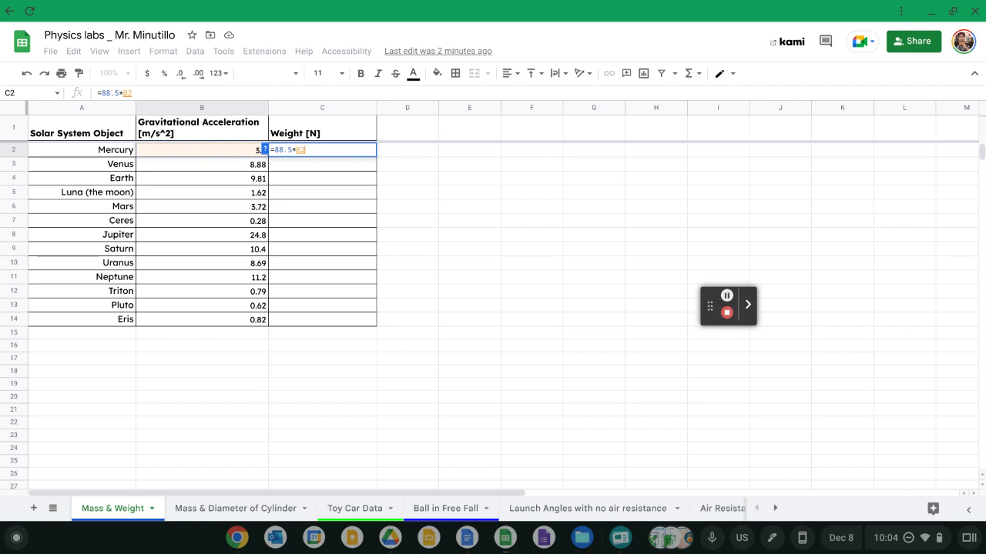
{"action": "key", "text": "Return"}
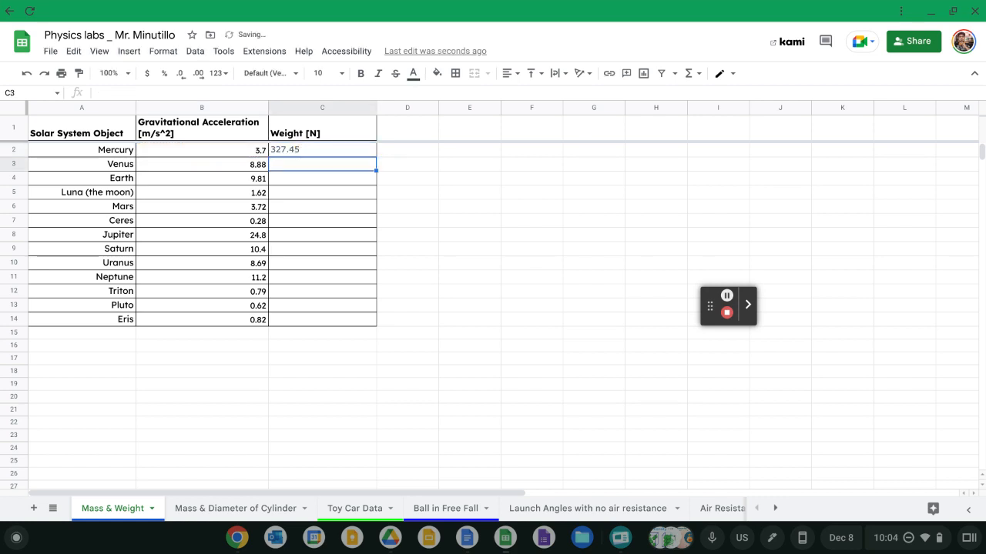
{"action": "left_click", "coordinate": [257, 151]}
{"action": "left_click", "coordinate": [302, 151]}
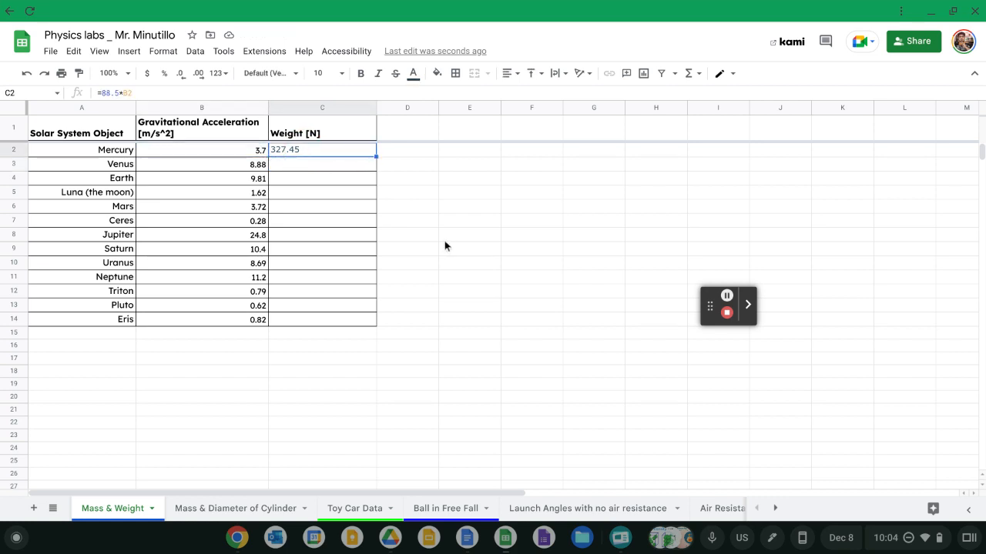
{"action": "left_click", "coordinate": [338, 161]}
{"action": "key", "text": "Down"}
{"action": "key", "text": "Down"}
{"action": "key", "text": "Down"}
{"action": "key", "text": "Down"}
{"action": "key", "text": "Down"}
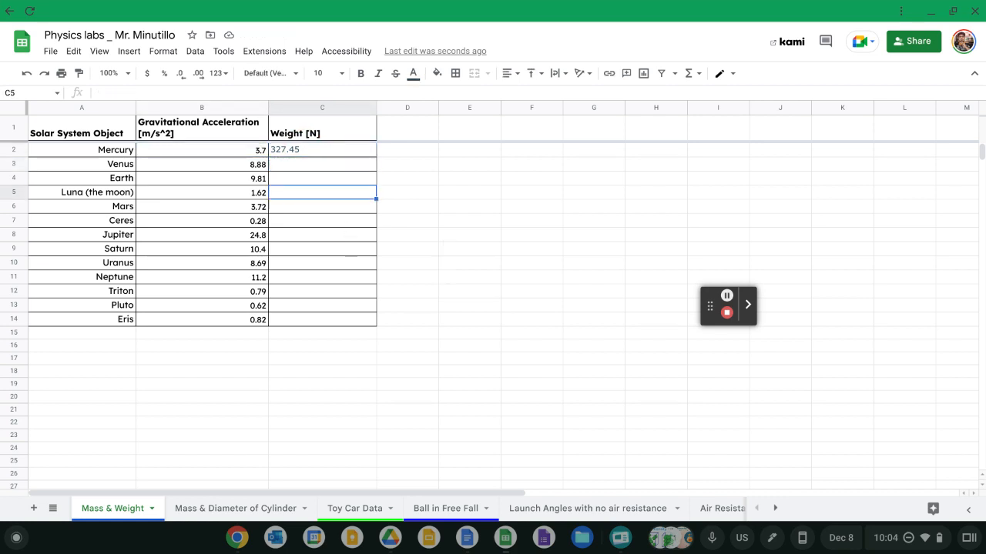
{"action": "key", "text": "Down"}
{"action": "key", "text": "Down"}
{"action": "key", "text": "Down"}
{"action": "key", "text": "Down"}
{"action": "key", "text": "Down"}
{"action": "key", "text": "Down"}
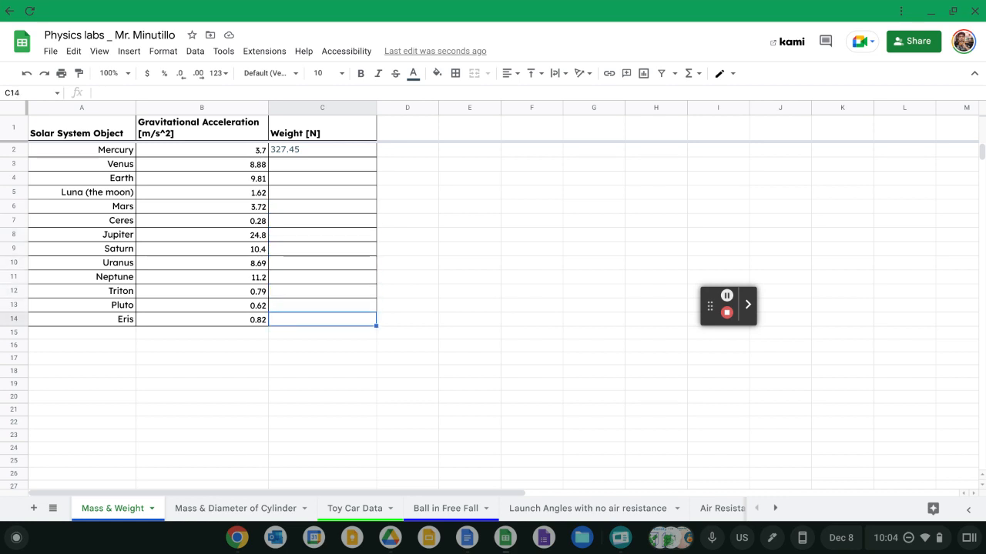
{"action": "key", "text": "Up"}
{"action": "key", "text": "Up"}
{"action": "key", "text": "Up"}
{"action": "key", "text": "Up"}
{"action": "key", "text": "Up"}
{"action": "key", "text": "Up"}
{"action": "key", "text": "Up"}
{"action": "key", "text": "Up"}
{"action": "key", "text": "Up"}
{"action": "key", "text": "Up"}
{"action": "key", "text": "Up"}
{"action": "key", "text": "Up"}
{"action": "key", "text": "Up"}
Fill the weight formula from C2 down through C14 for the remaining solar system objects.
{"action": "key", "text": "Down"}
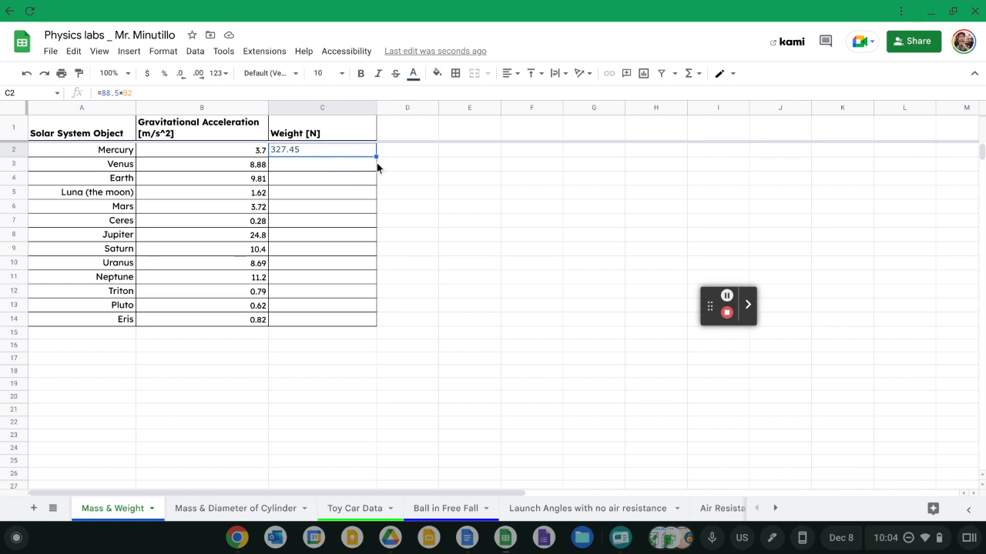
{"action": "left_click", "coordinate": [376, 157]}
{"action": "left_click_drag", "start_coordinate": [376, 157], "coordinate": [372, 327]}
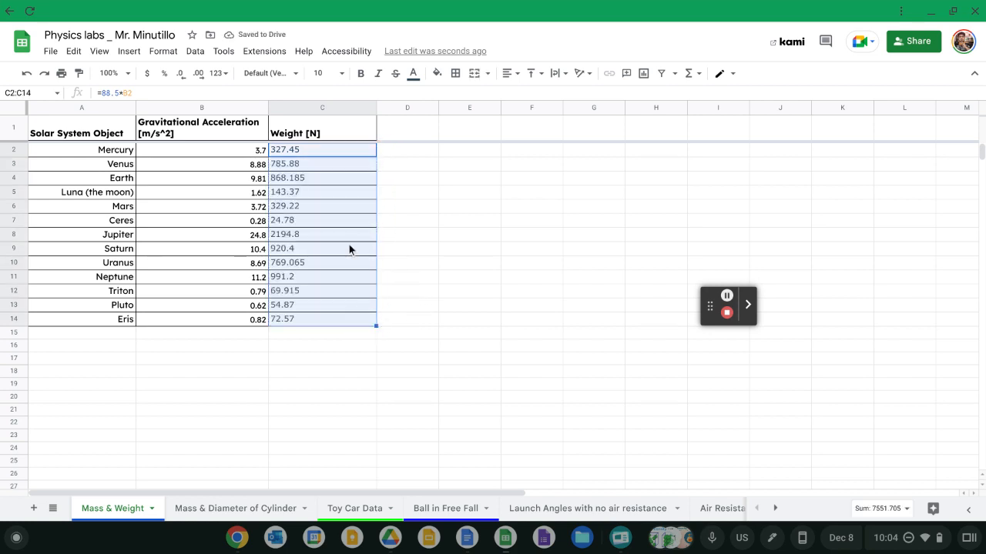
Check the filled formulas in the Weight column against the matching gravitational acceleration cells in column B.
{"action": "left_click", "coordinate": [327, 153]}
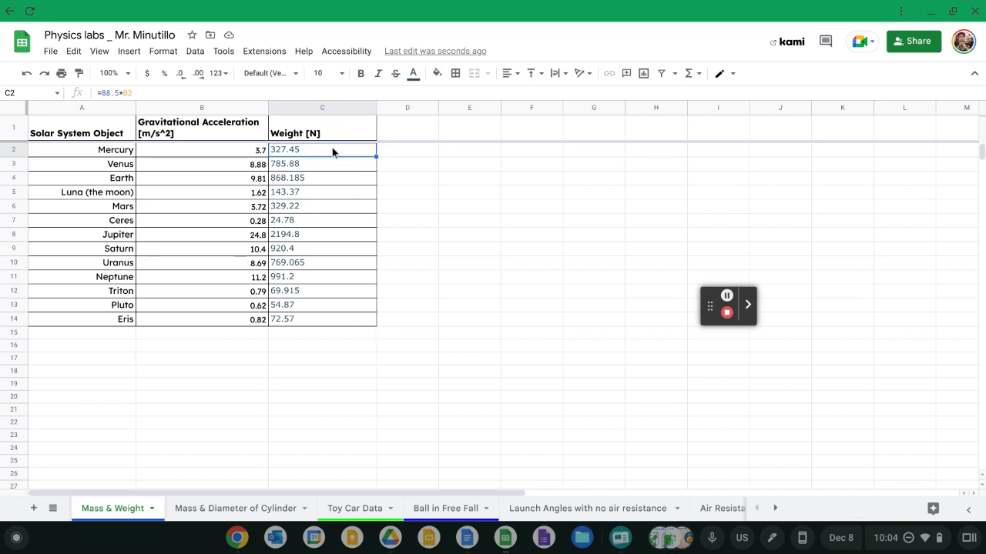
{"action": "key", "text": "Left"}
{"action": "key", "text": "Right"}
{"action": "key", "text": "Down"}
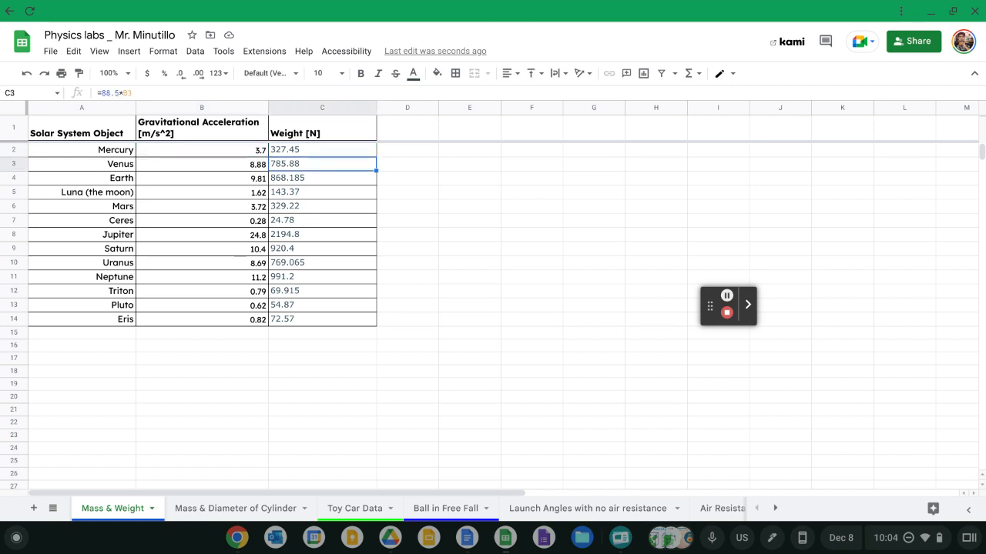
{"action": "key", "text": "Left"}
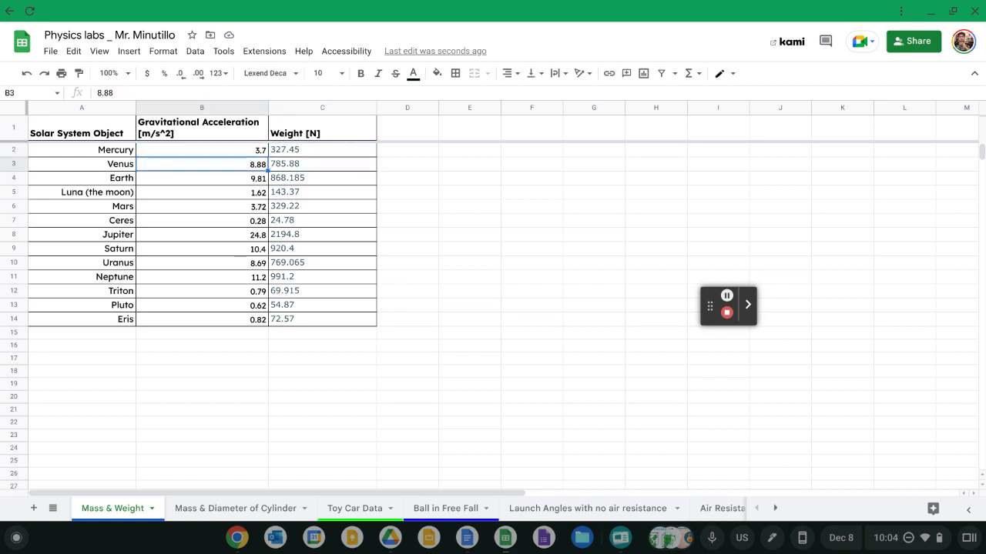
{"action": "key", "text": "Down"}
{"action": "key", "text": "Down"}
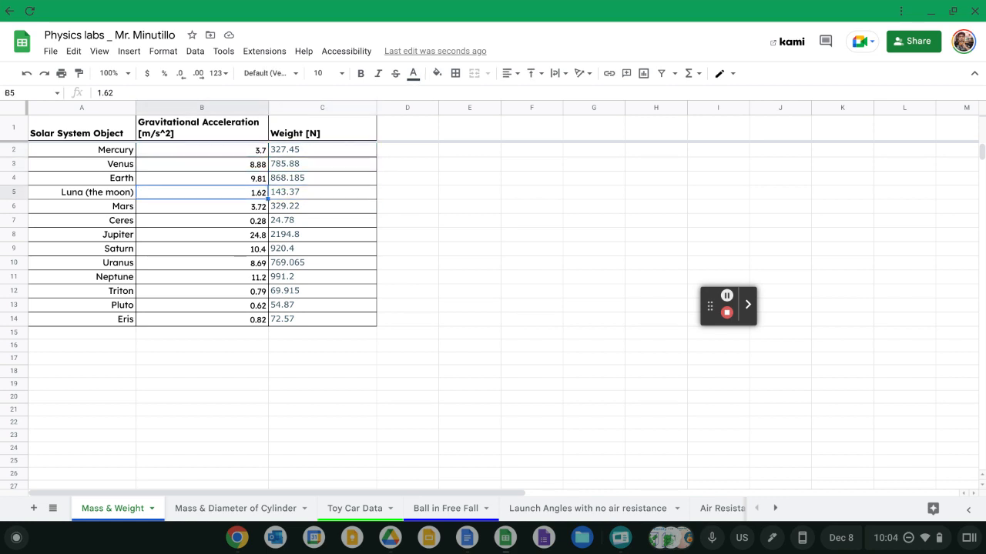
{"action": "key", "text": "Right"}
{"action": "key", "text": "Down"}
{"action": "key", "text": "Down"}
{"action": "key", "text": "Down"}
{"action": "key", "text": "Down"}
{"action": "key", "text": "Down"}
{"action": "key", "text": "Down"}
{"action": "key", "text": "Down"}
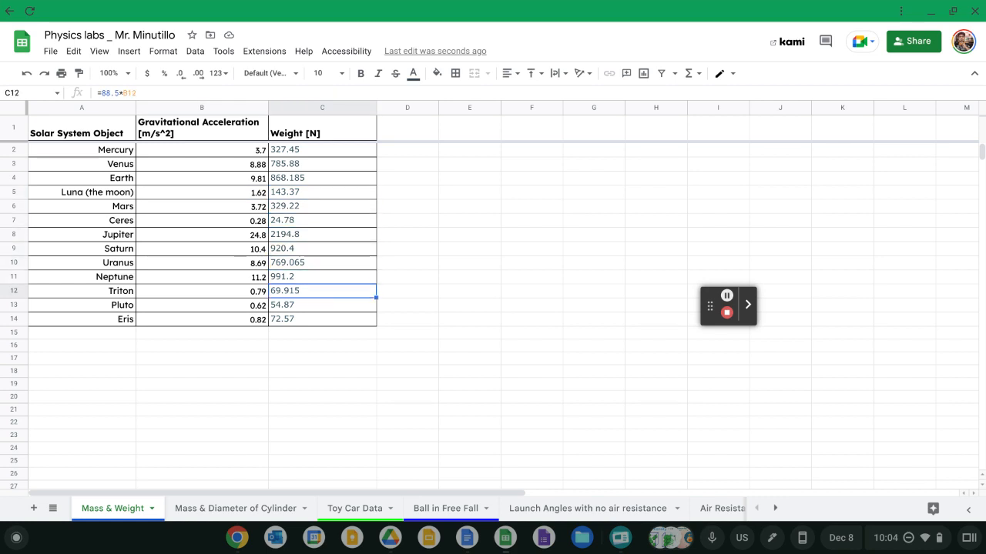
{"action": "left_click", "coordinate": [414, 222]}
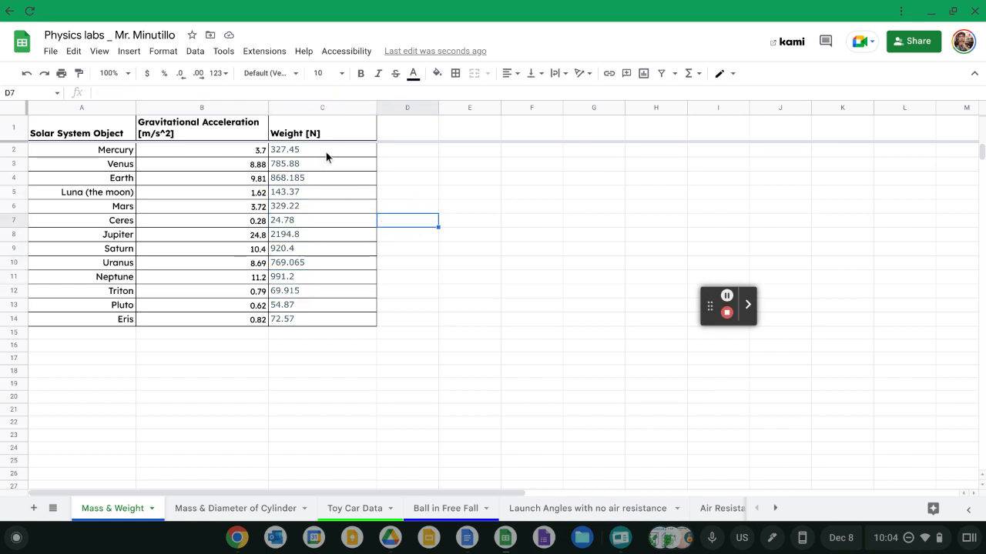
Right-align the calculated weights in cells C2:C14.
{"action": "left_click_drag", "start_coordinate": [326, 152], "coordinate": [329, 320]}
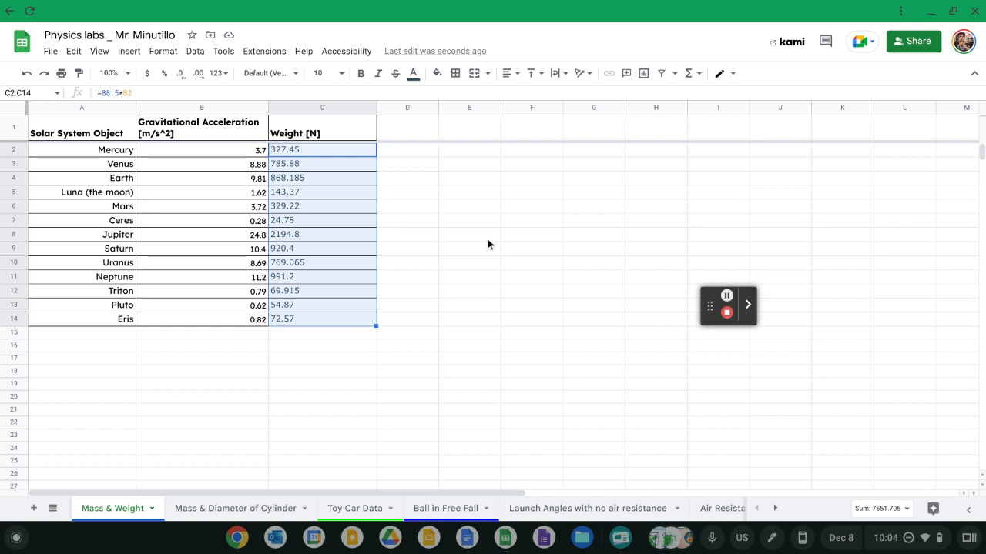
{"action": "left_click", "coordinate": [508, 75]}
{"action": "left_click", "coordinate": [537, 94]}
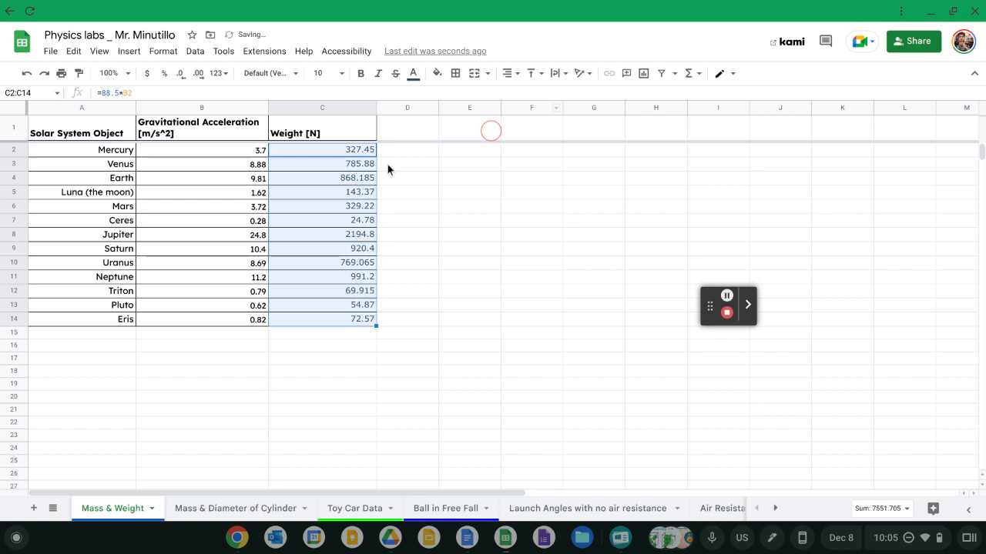
{"action": "left_click", "coordinate": [421, 223]}
{"action": "left_click", "coordinate": [92, 137]}
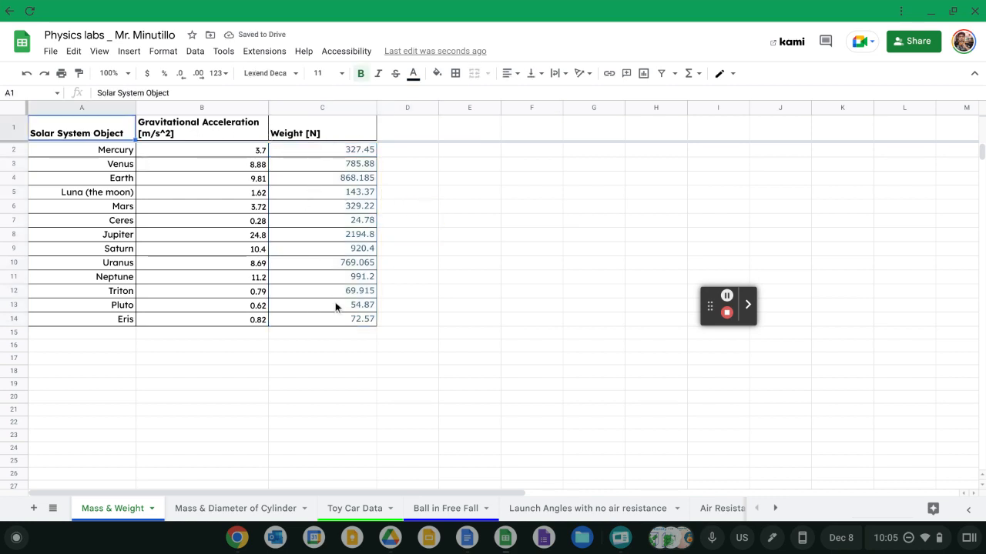
{"action": "left_click", "coordinate": [400, 335]}
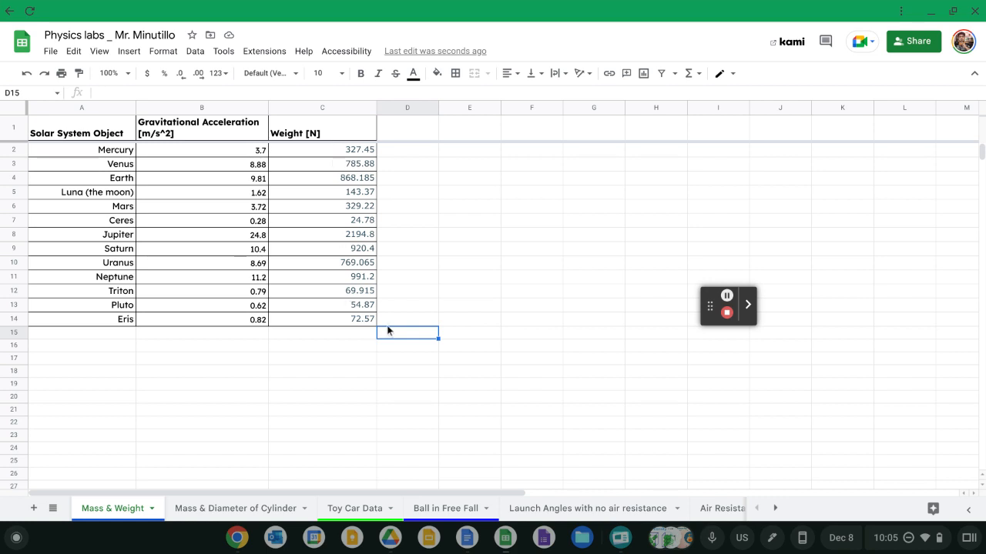
Try showing the weights in C2:C14 with no decimals and with seven decimal places.
{"action": "left_click_drag", "start_coordinate": [333, 151], "coordinate": [341, 318]}
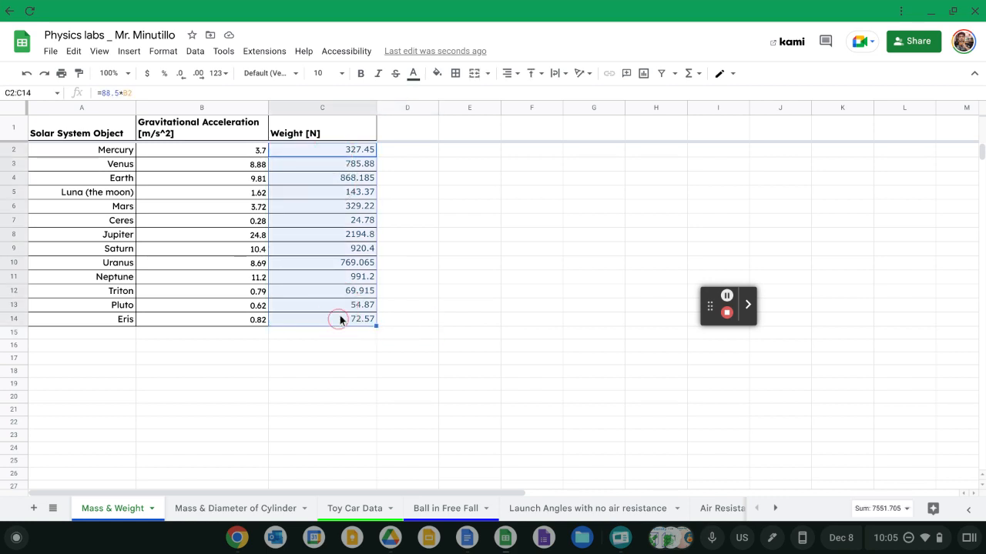
{"action": "left_click", "coordinate": [183, 75]}
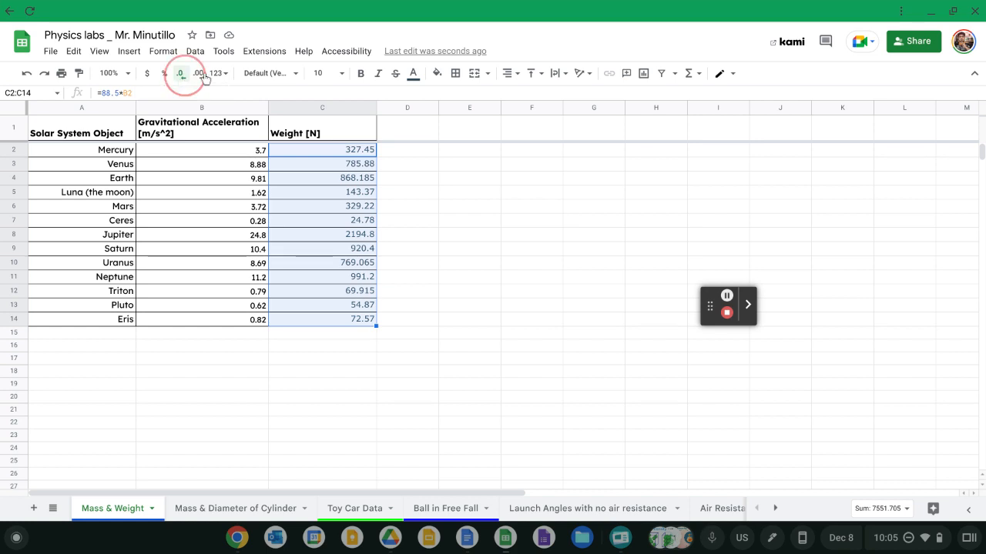
{"action": "left_click", "coordinate": [199, 75]}
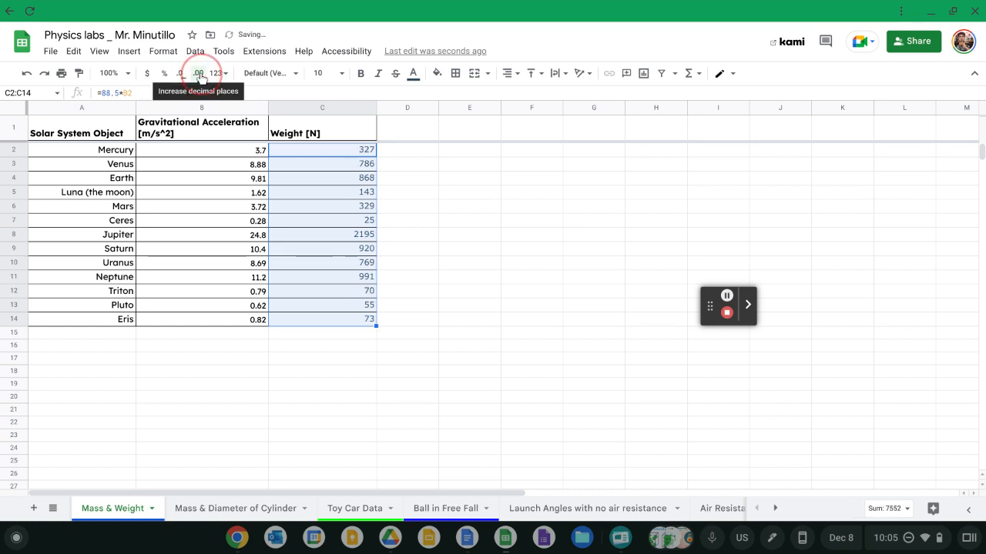
{"action": "left_click", "coordinate": [468, 311]}
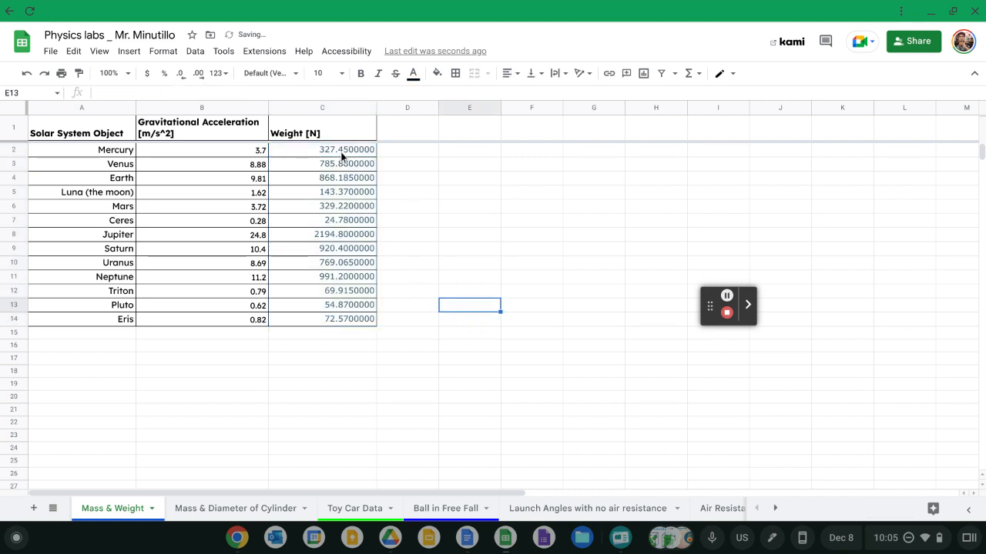
Format the weights in C2:C14 to show one decimal place.
{"action": "left_click_drag", "start_coordinate": [340, 151], "coordinate": [346, 320]}
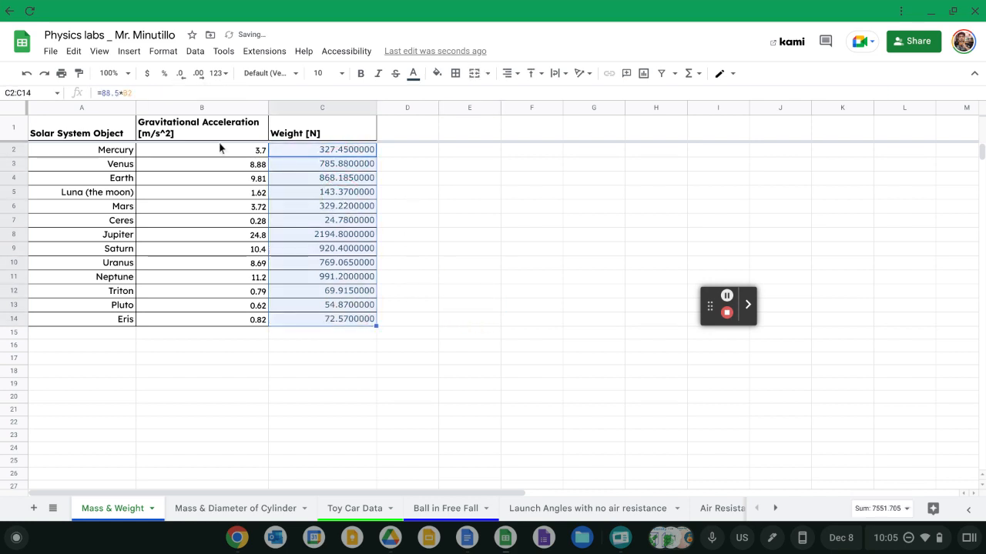
{"action": "left_click", "coordinate": [180, 74]}
{"action": "left_click", "coordinate": [180, 74]}
{"action": "left_click", "coordinate": [180, 74]}
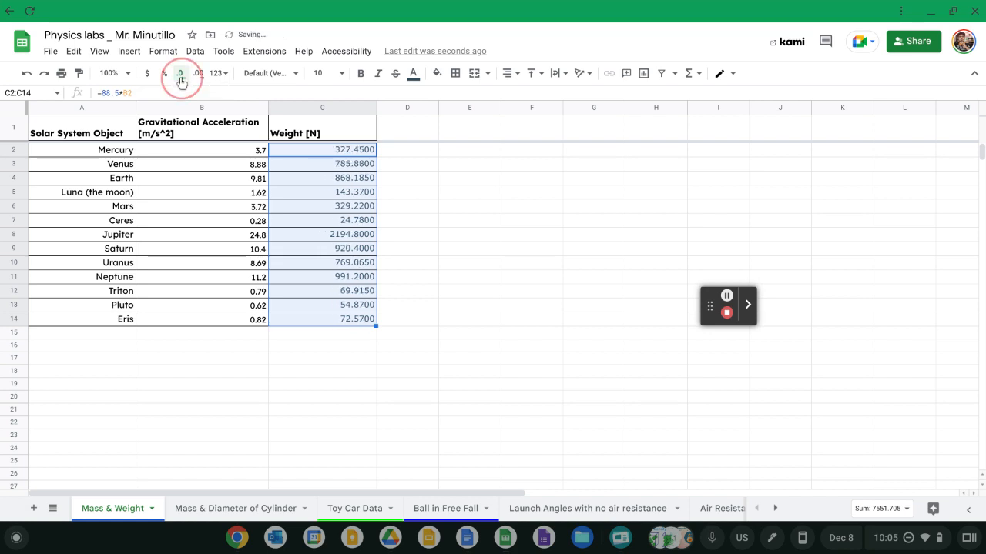
{"action": "left_click", "coordinate": [180, 74]}
{"action": "left_click", "coordinate": [180, 74]}
{"action": "left_click", "coordinate": [180, 74]}
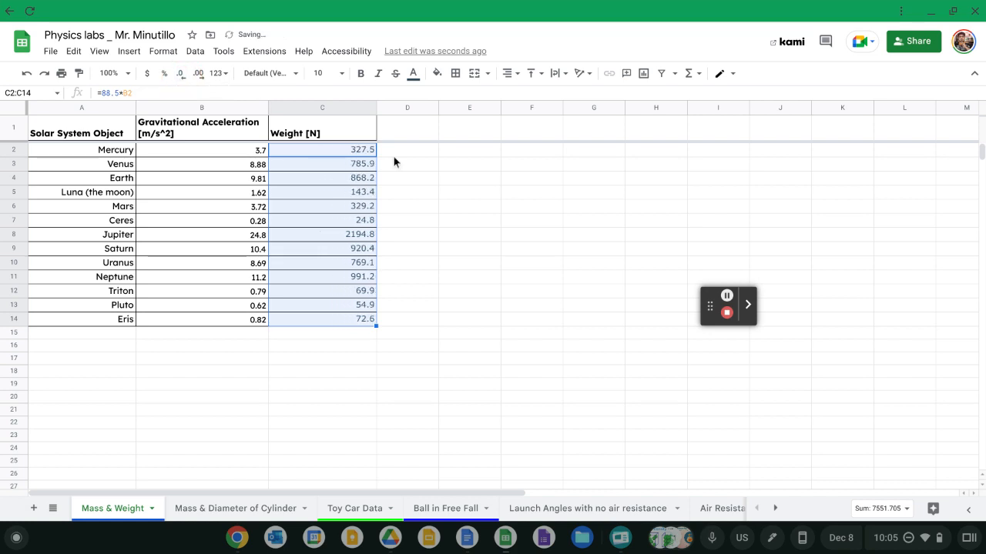
{"action": "left_click", "coordinate": [460, 266]}
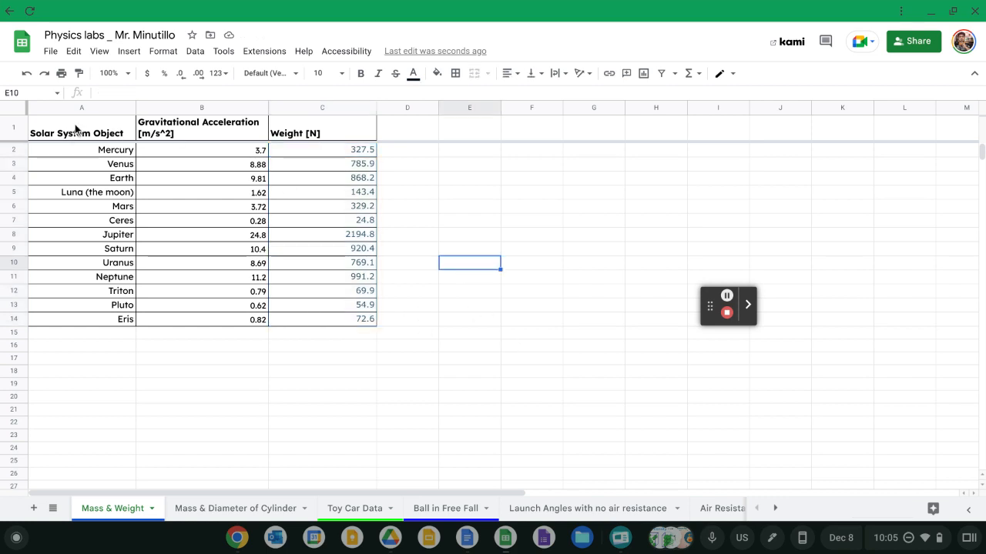
{"action": "left_click_drag", "start_coordinate": [68, 131], "coordinate": [323, 139]}
{"action": "left_click", "coordinate": [475, 268]}
{"action": "left_click", "coordinate": [191, 127]}
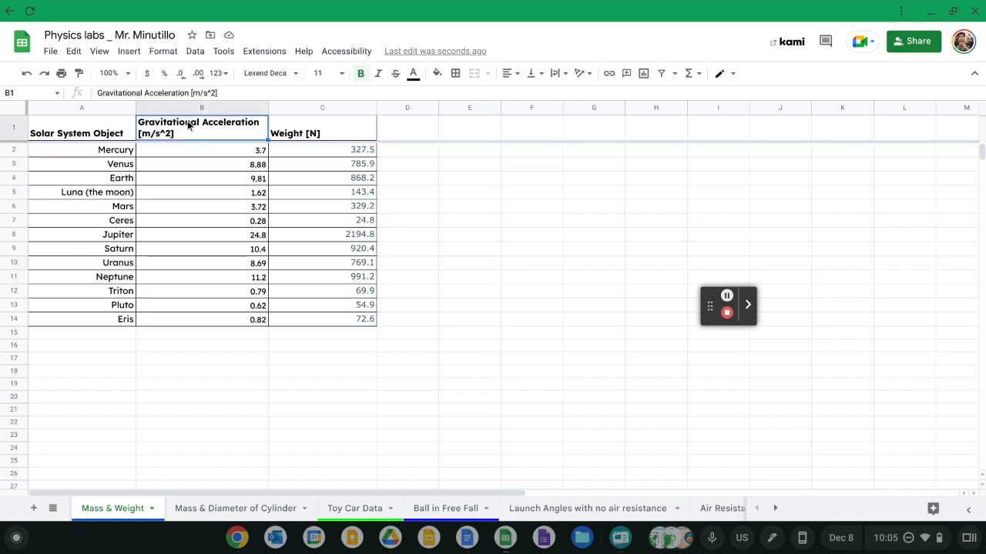
{"action": "left_click", "coordinate": [331, 124]}
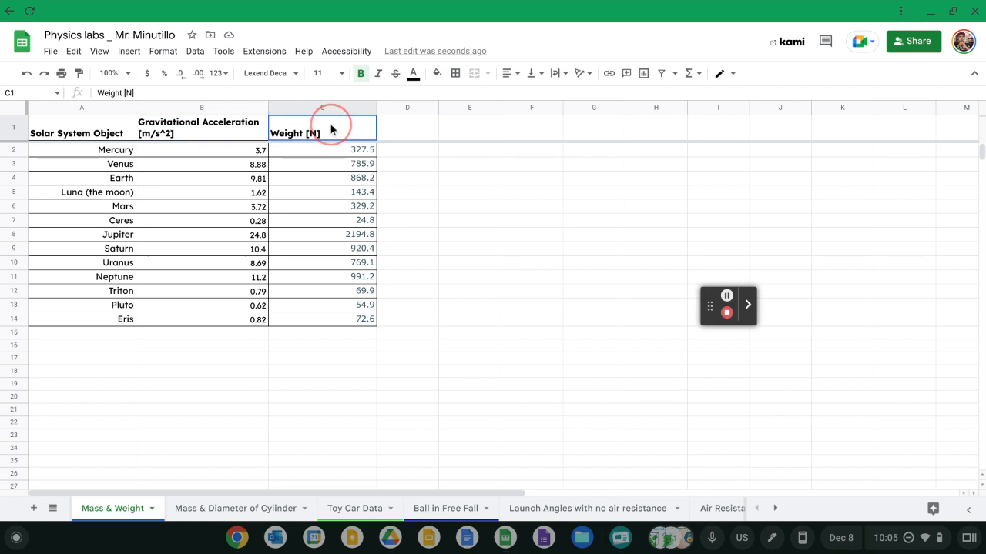
{"action": "left_click", "coordinate": [452, 206]}
Insert a chart from the gravitational acceleration and weight data in B1:C14, including the headers.
{"action": "left_click_drag", "start_coordinate": [198, 130], "coordinate": [315, 324]}
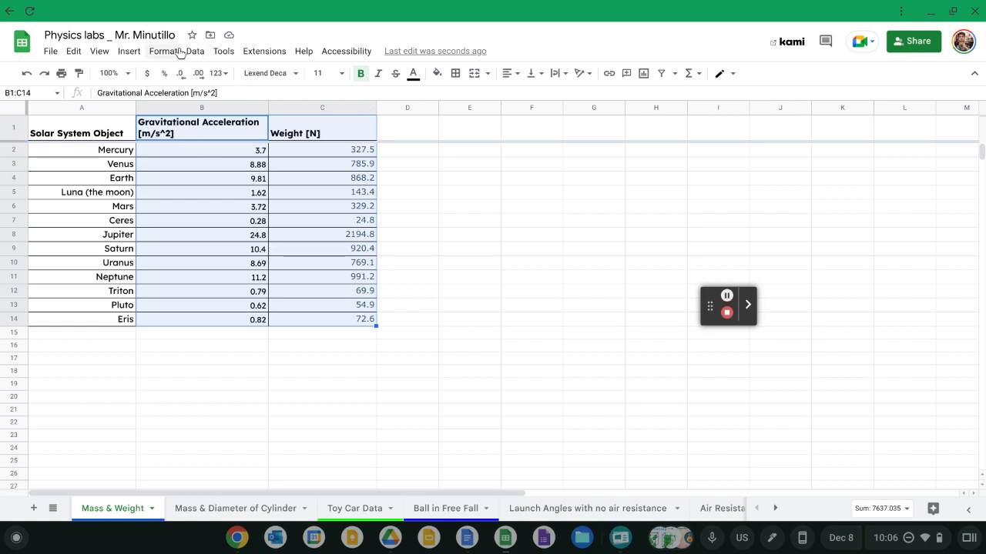
{"action": "left_click", "coordinate": [132, 54]}
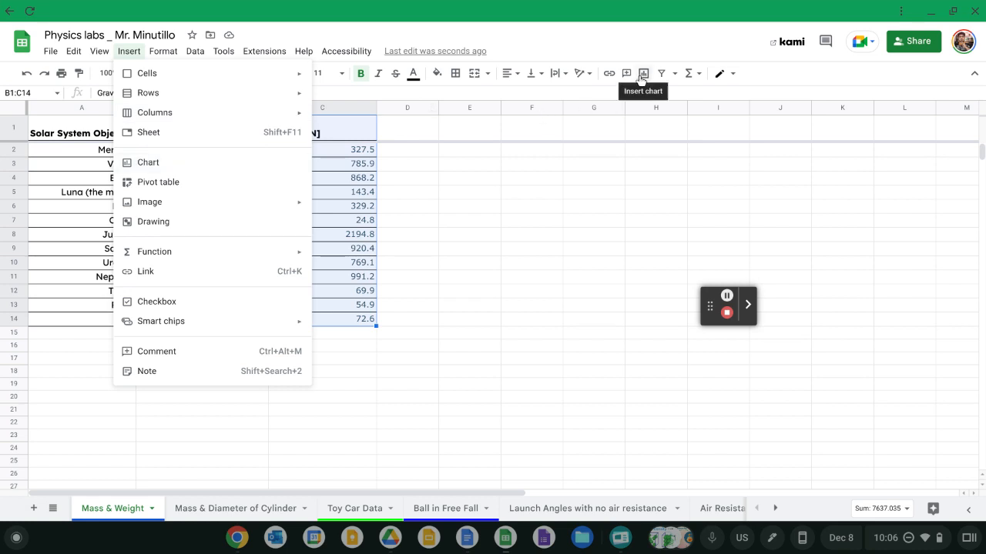
{"action": "left_click", "coordinate": [193, 169]}
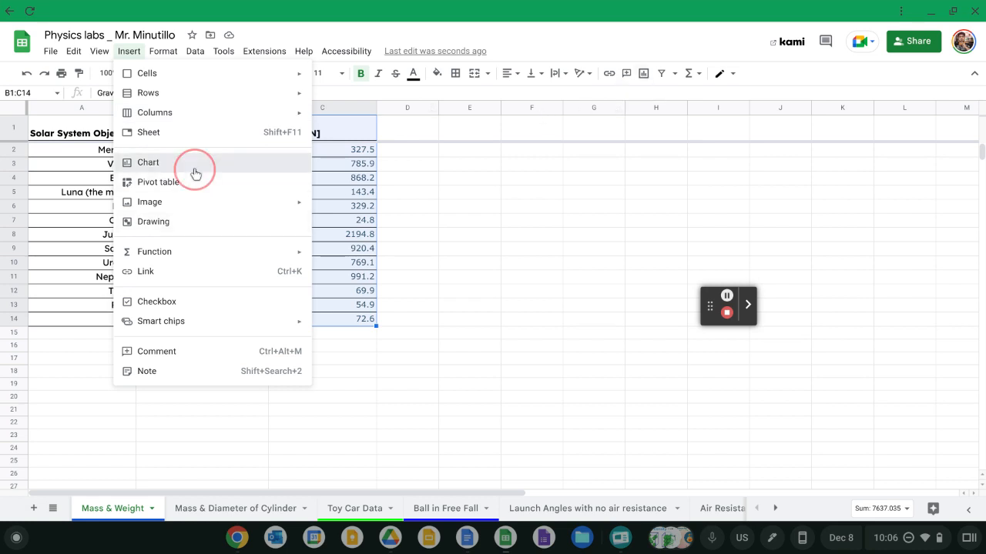
{"action": "left_click", "coordinate": [614, 318]}
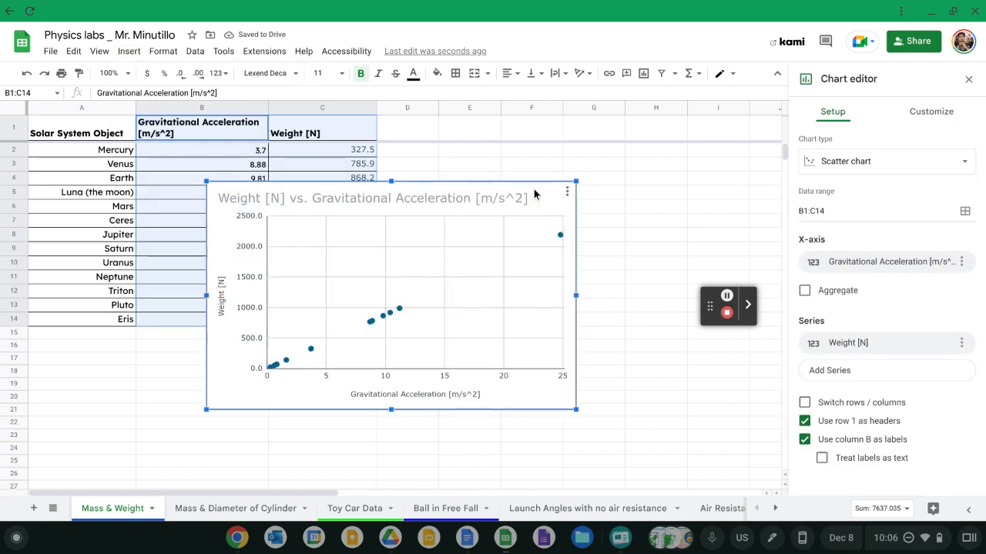
Move the scatter chart off the data table into the empty columns beside it and close the chart editor.
{"action": "left_click_drag", "start_coordinate": [533, 189], "coordinate": [677, 225]}
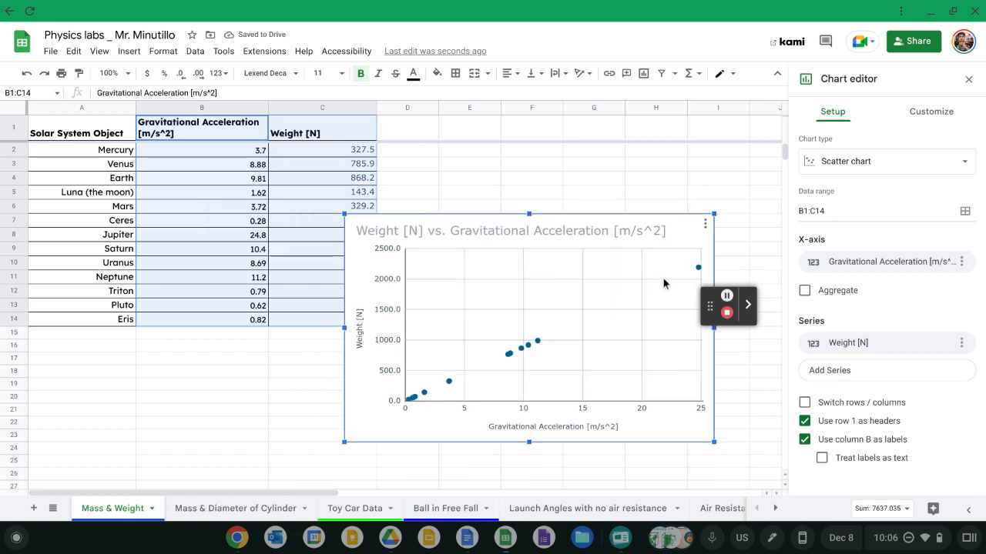
{"action": "left_click_drag", "start_coordinate": [710, 307], "coordinate": [221, 391]}
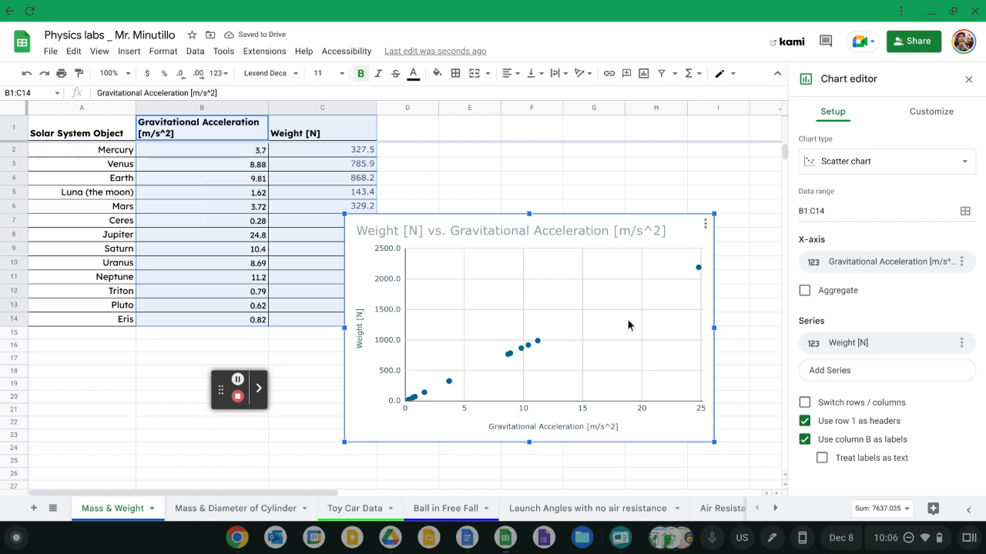
{"action": "left_click", "coordinate": [967, 79]}
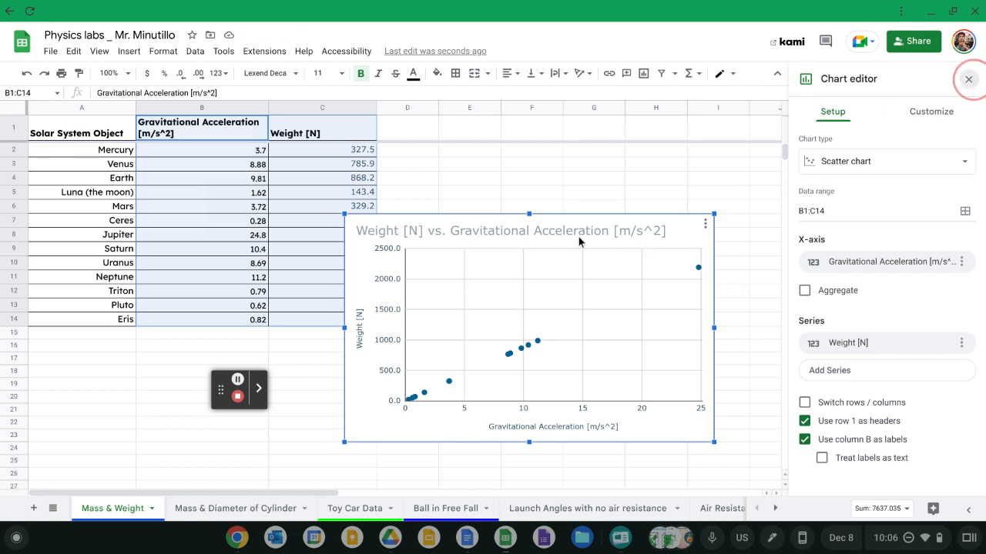
{"action": "left_click_drag", "start_coordinate": [557, 258], "coordinate": [619, 241]}
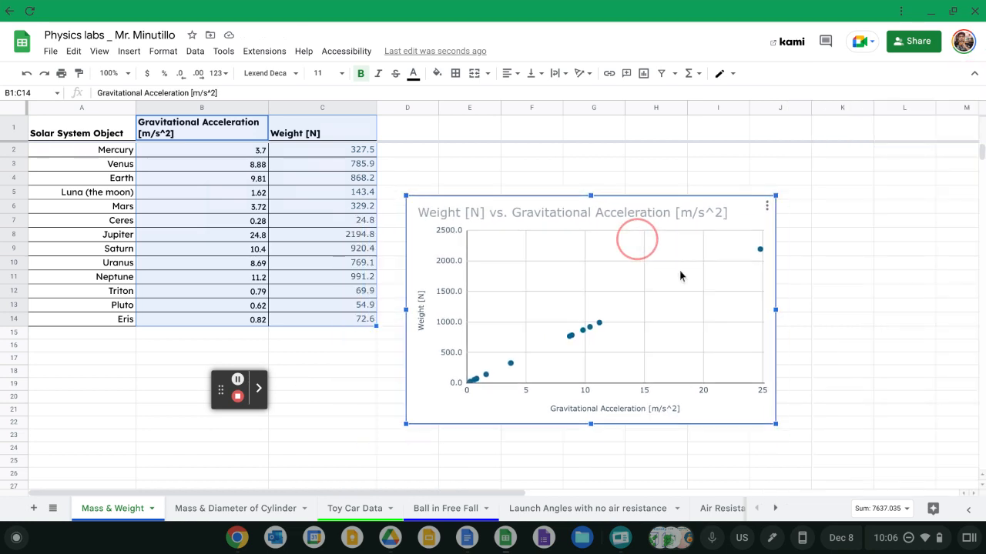
{"action": "left_click", "coordinate": [846, 332]}
Reopen the chart for editing and choose Scatter chart as its chart type.
{"action": "left_click", "coordinate": [721, 284]}
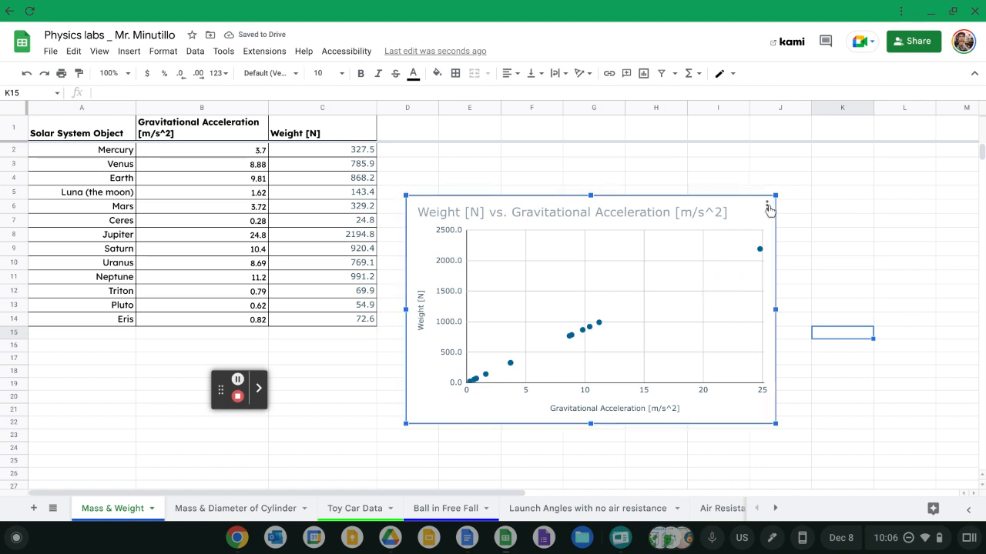
{"action": "left_click", "coordinate": [767, 207]}
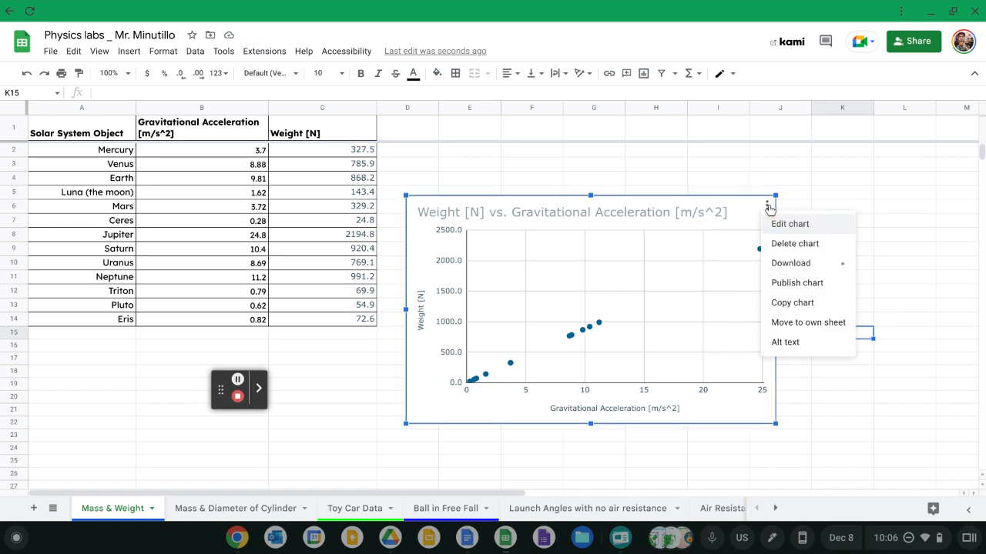
{"action": "left_click", "coordinate": [784, 223]}
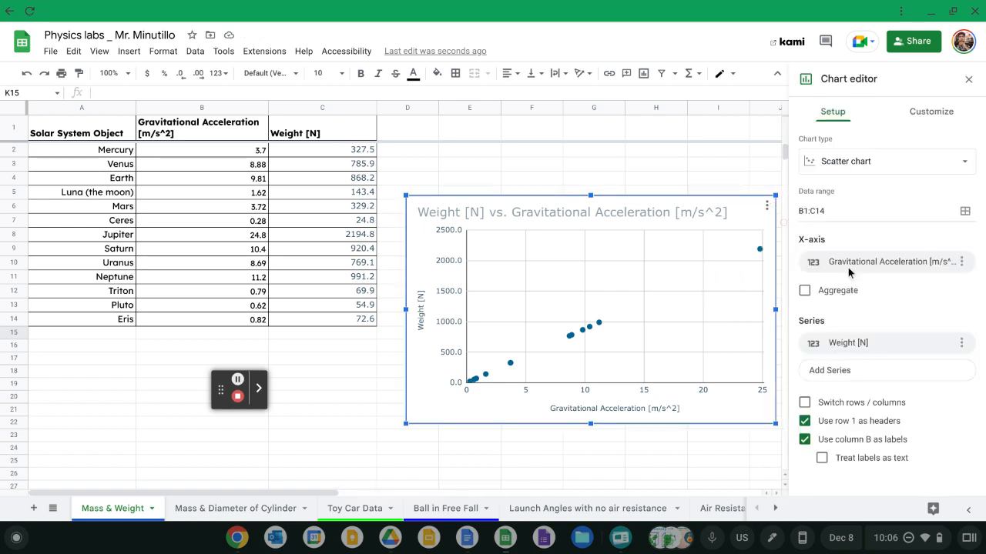
{"action": "left_click", "coordinate": [867, 169]}
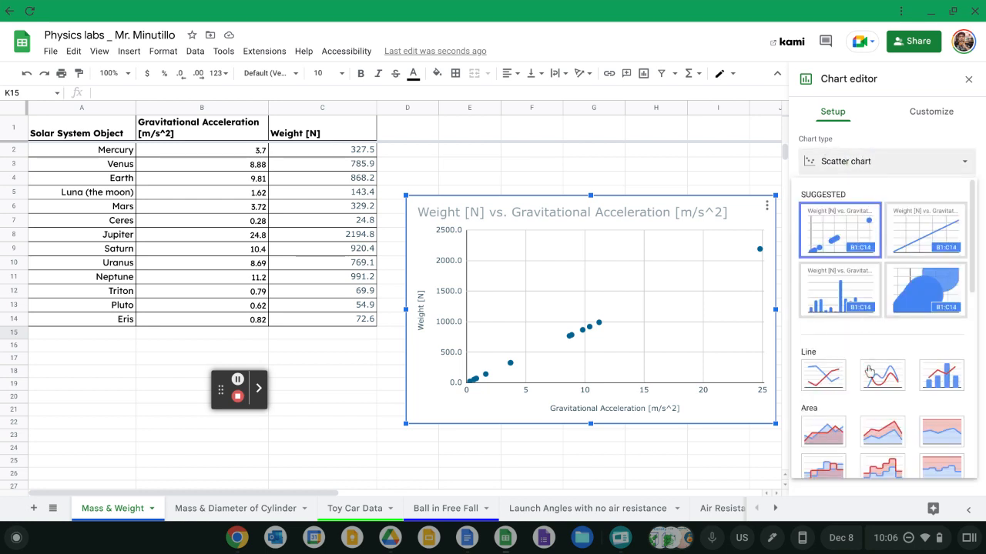
{"action": "scroll", "coordinate": [868, 371], "scroll_direction": "down", "scroll_amount": 10}
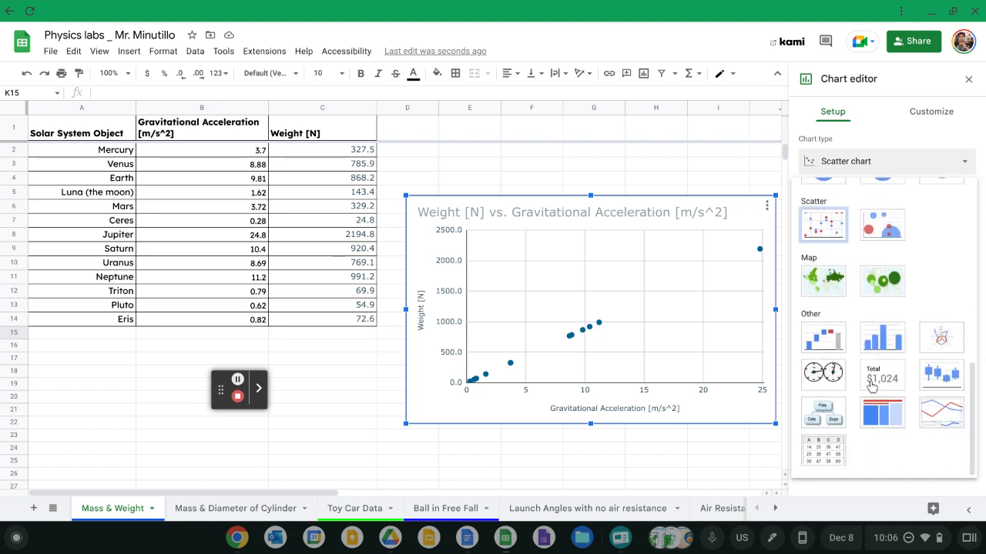
{"action": "scroll", "coordinate": [878, 385], "scroll_direction": "up", "scroll_amount": 3}
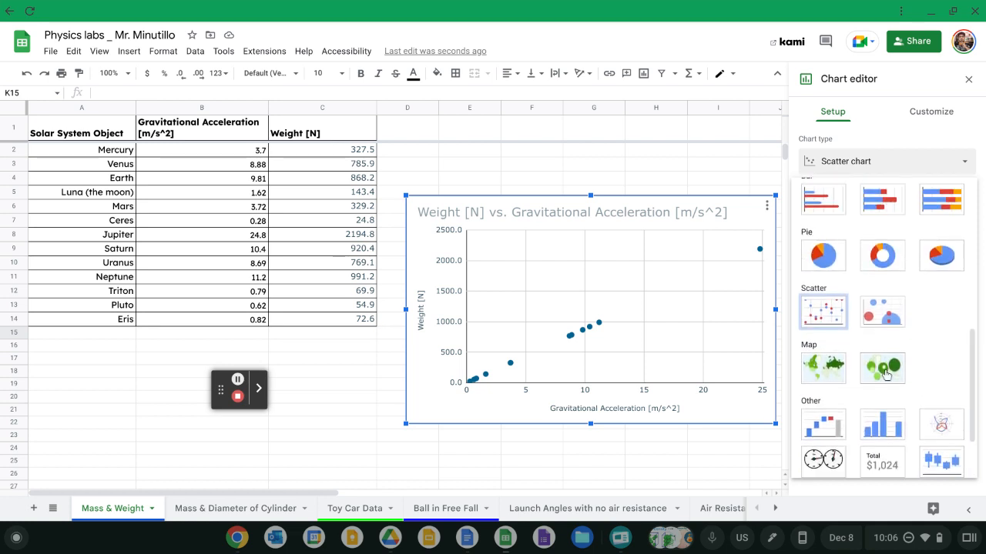
{"action": "scroll", "coordinate": [886, 376], "scroll_direction": "up", "scroll_amount": 5}
{"action": "scroll", "coordinate": [891, 358], "scroll_direction": "down", "scroll_amount": 2}
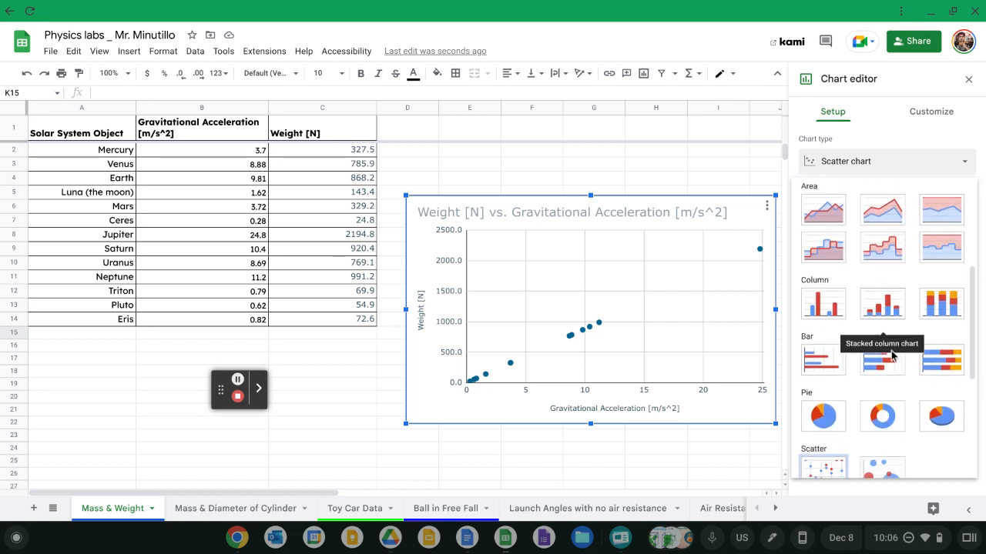
{"action": "scroll", "coordinate": [874, 384], "scroll_direction": "down", "scroll_amount": 2}
{"action": "left_click", "coordinate": [822, 335]}
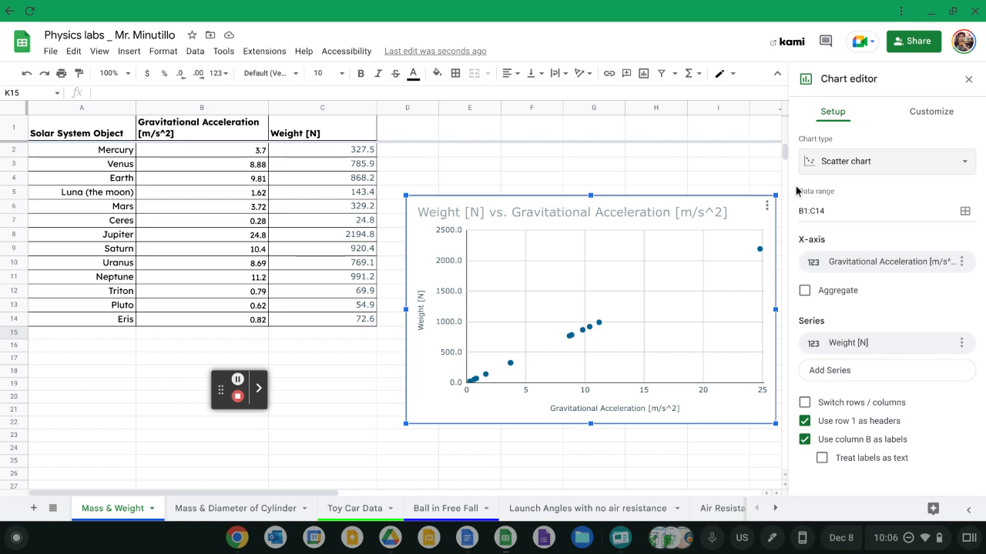
{"action": "left_click", "coordinate": [835, 161]}
Close the chart editor and reposition the chart slightly higher and closer to the Weight column.
{"action": "left_click", "coordinate": [693, 263]}
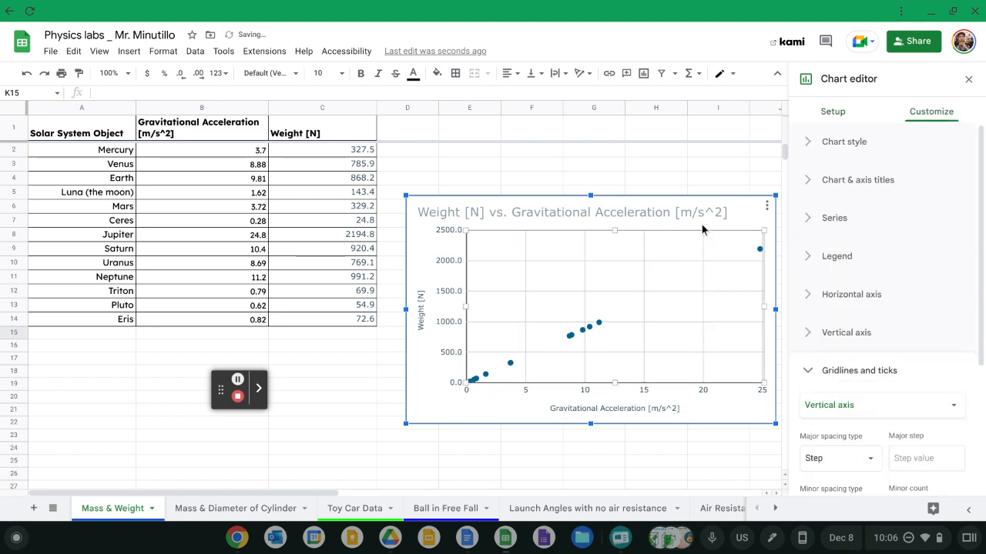
{"action": "left_click", "coordinate": [739, 207]}
{"action": "left_click_drag", "start_coordinate": [734, 205], "coordinate": [712, 190]}
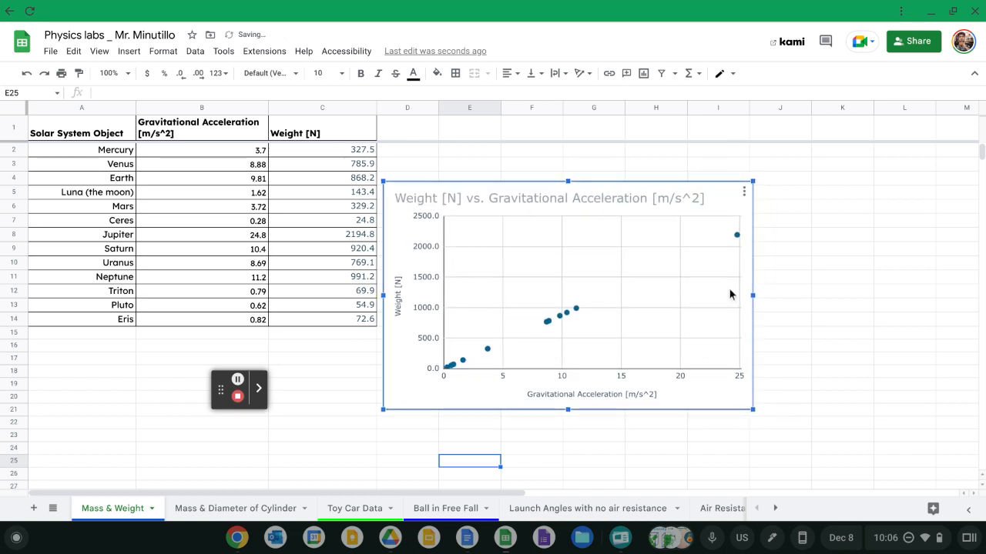
{"action": "left_click", "coordinate": [671, 262]}
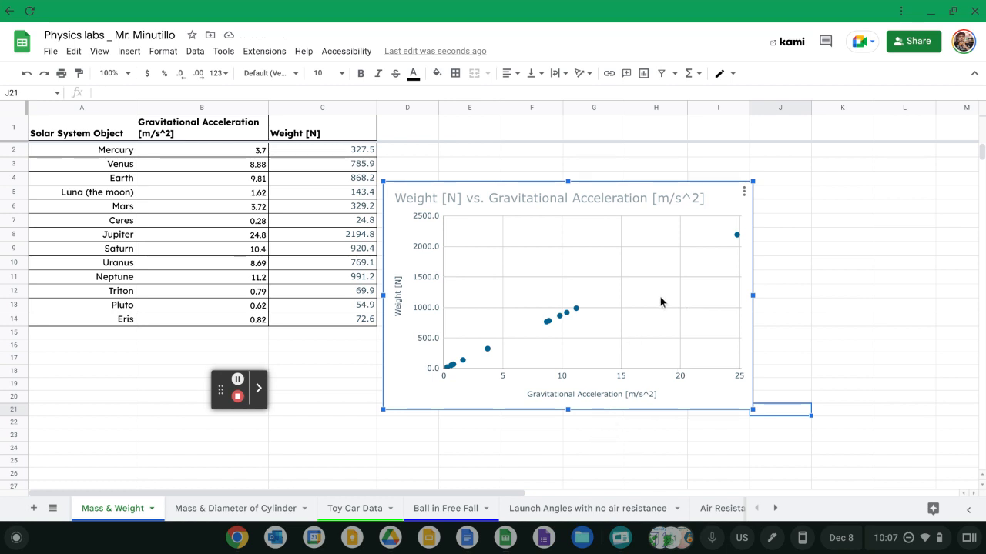
Reopen the chart for editing and set the Weight [N] series to orange with square points.
{"action": "left_click", "coordinate": [743, 192]}
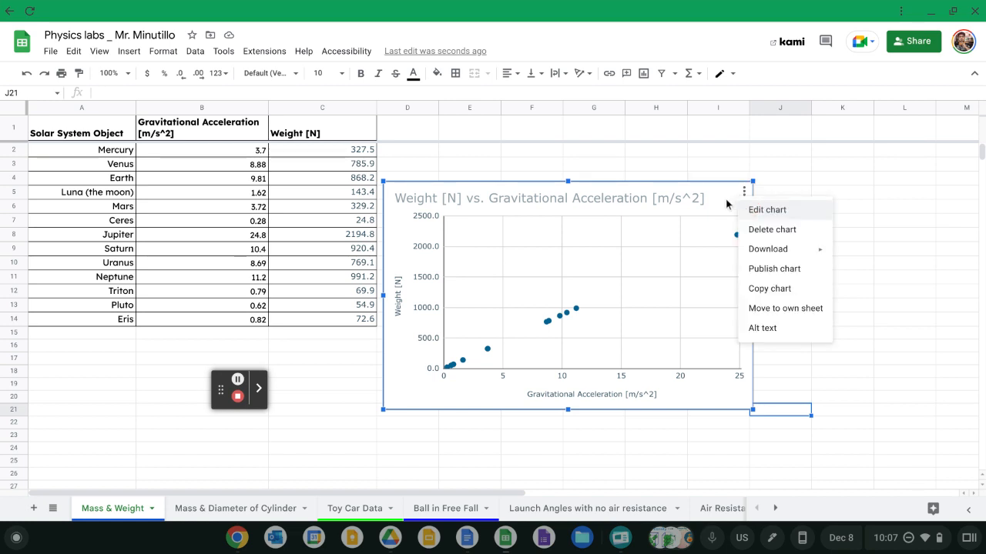
{"action": "left_click", "coordinate": [727, 200]}
{"action": "left_click", "coordinate": [743, 192]}
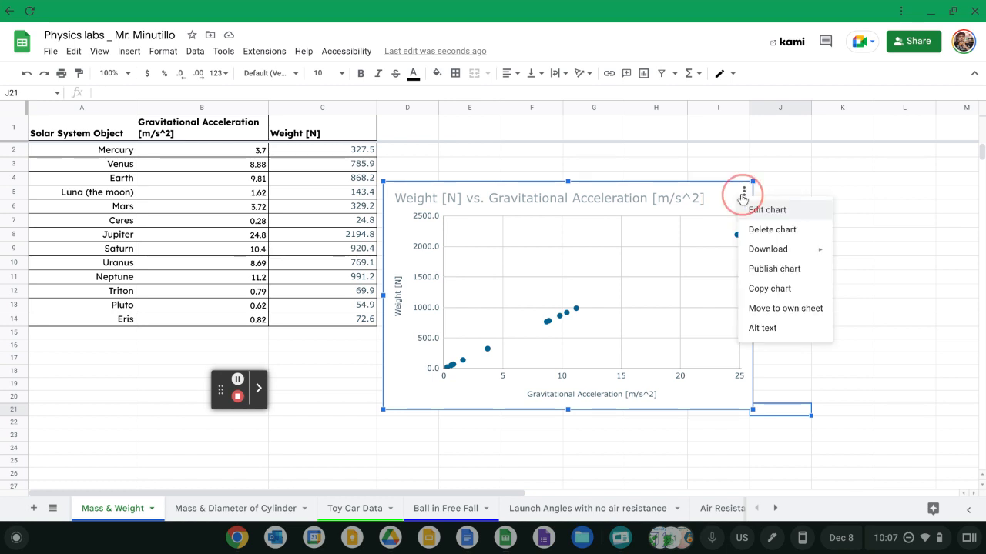
{"action": "left_click", "coordinate": [762, 209]}
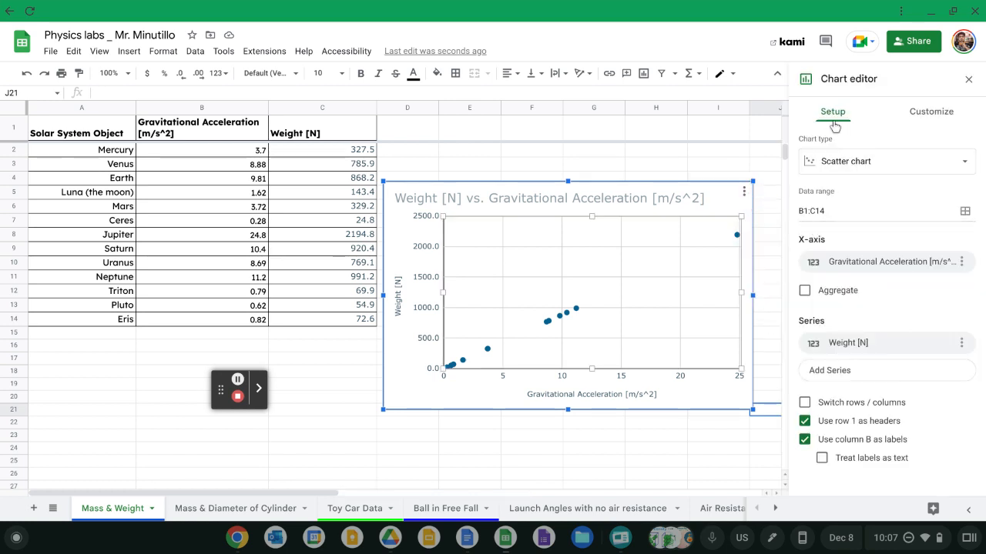
{"action": "left_click", "coordinate": [917, 116]}
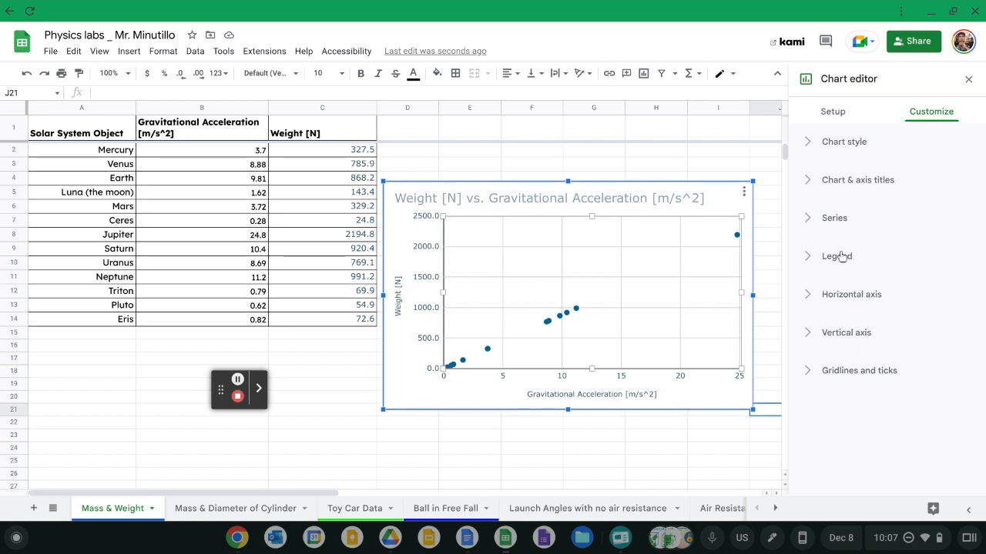
{"action": "left_click", "coordinate": [807, 223]}
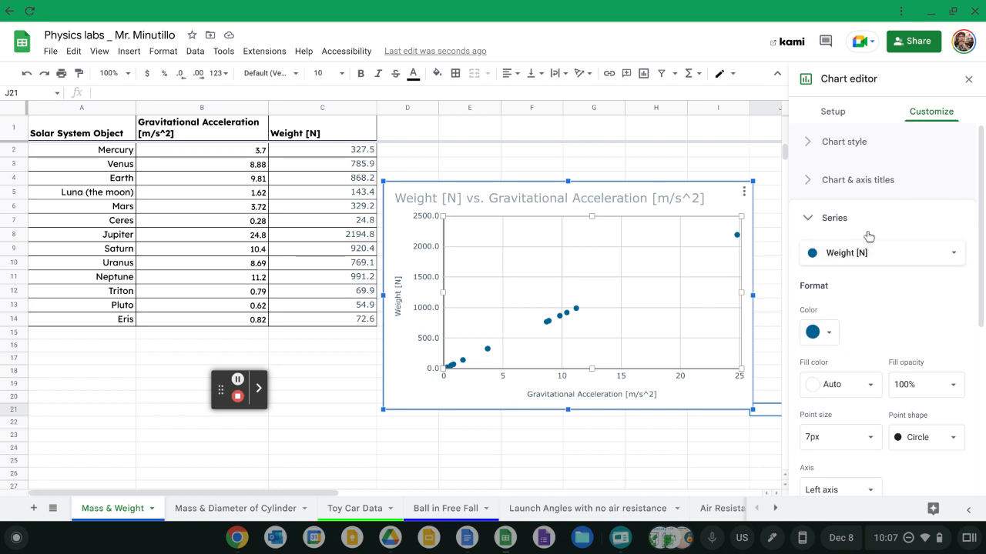
{"action": "scroll", "coordinate": [865, 218], "scroll_direction": "down", "scroll_amount": 1}
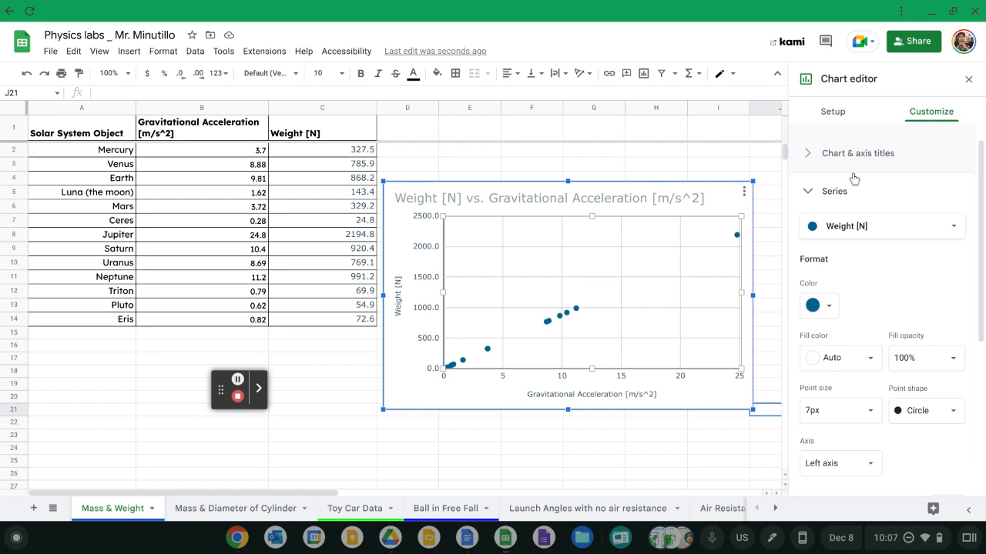
{"action": "scroll", "coordinate": [845, 281], "scroll_direction": "down", "scroll_amount": 2}
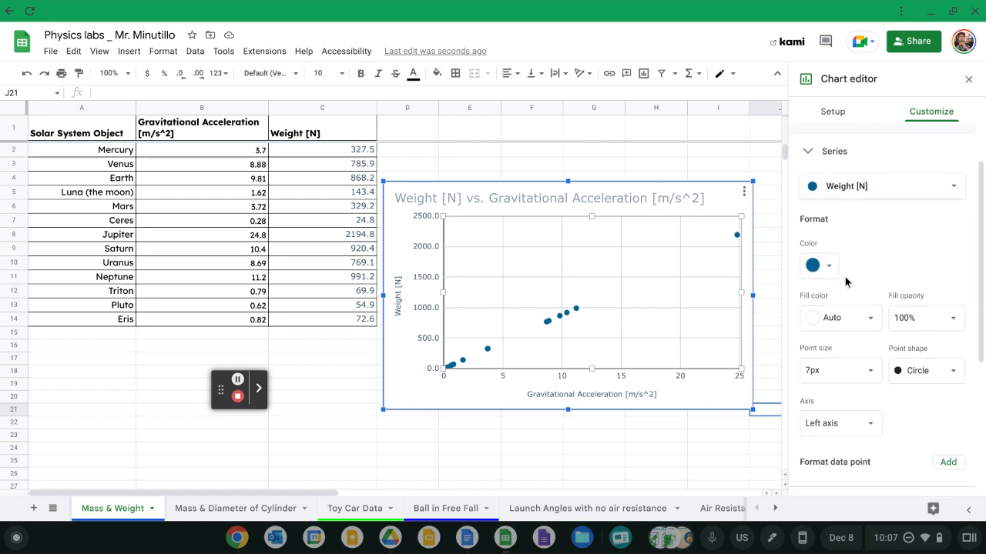
{"action": "scroll", "coordinate": [845, 281], "scroll_direction": "down", "scroll_amount": 4}
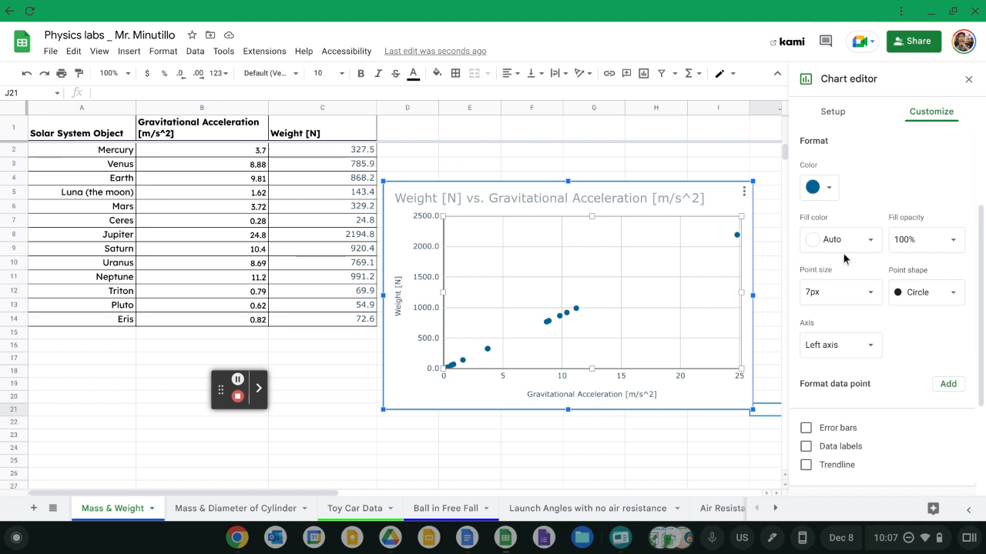
{"action": "left_click", "coordinate": [844, 258]}
{"action": "left_click", "coordinate": [840, 252]}
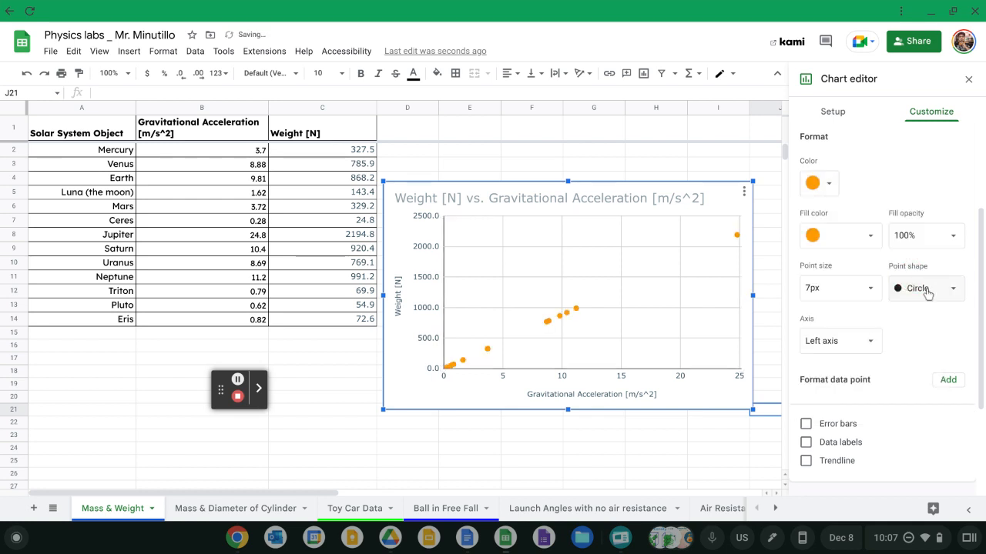
{"action": "left_click", "coordinate": [927, 290]}
{"action": "left_click", "coordinate": [897, 316]}
Add a trendline to the Weight [N] series.
{"action": "scroll", "coordinate": [836, 275], "scroll_direction": "down", "scroll_amount": 2}
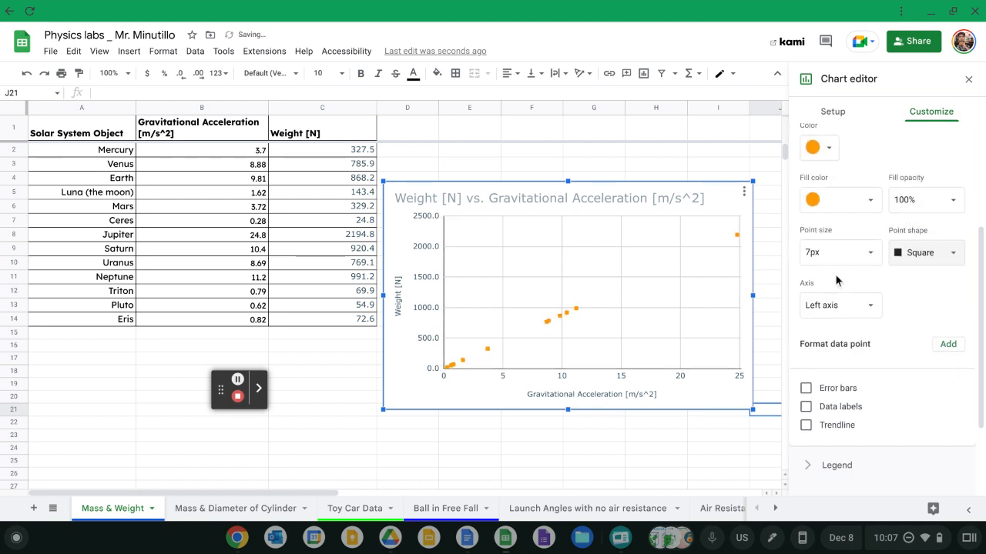
{"action": "scroll", "coordinate": [836, 275], "scroll_direction": "down", "scroll_amount": 6}
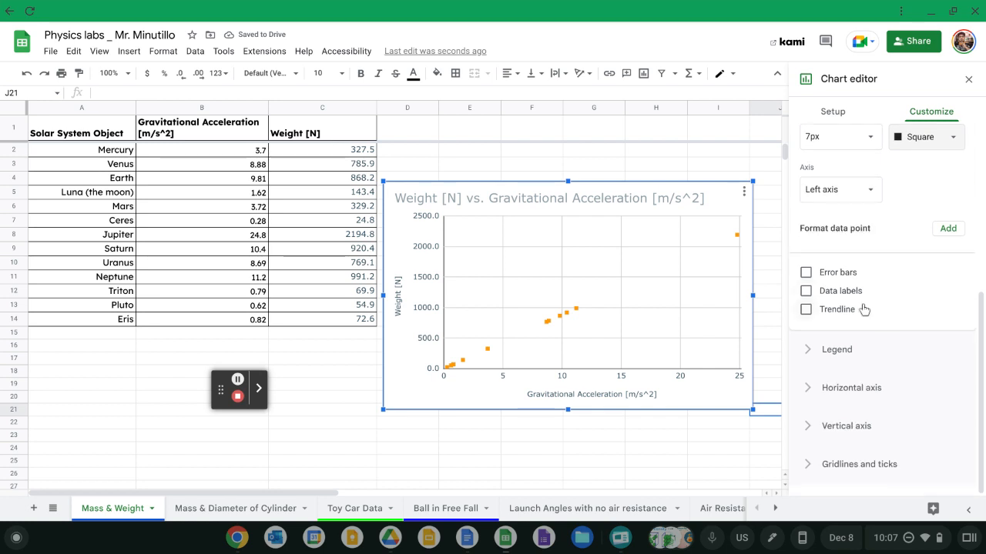
{"action": "scroll", "coordinate": [847, 285], "scroll_direction": "up", "scroll_amount": 6}
{"action": "scroll", "coordinate": [851, 285], "scroll_direction": "down", "scroll_amount": 5}
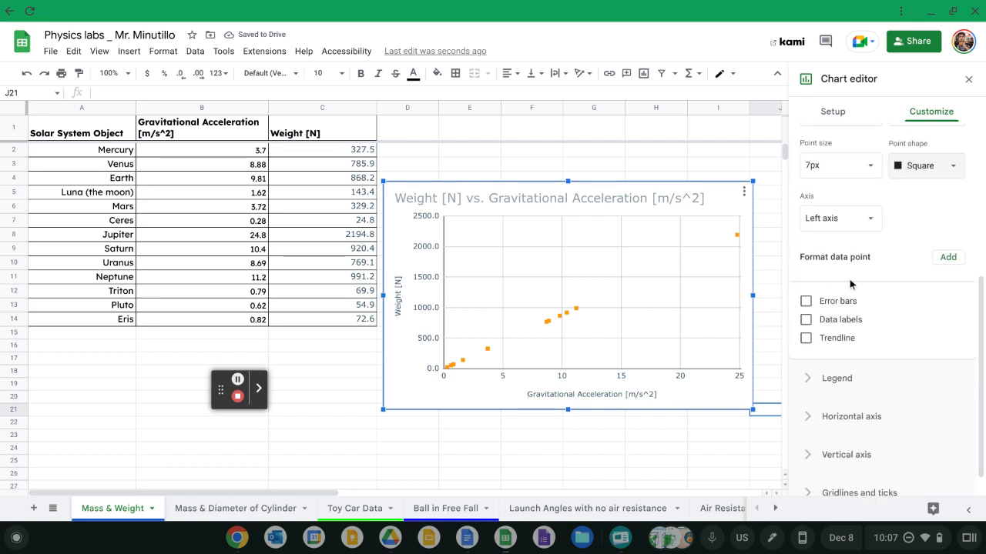
{"action": "scroll", "coordinate": [851, 285], "scroll_direction": "down", "scroll_amount": 1}
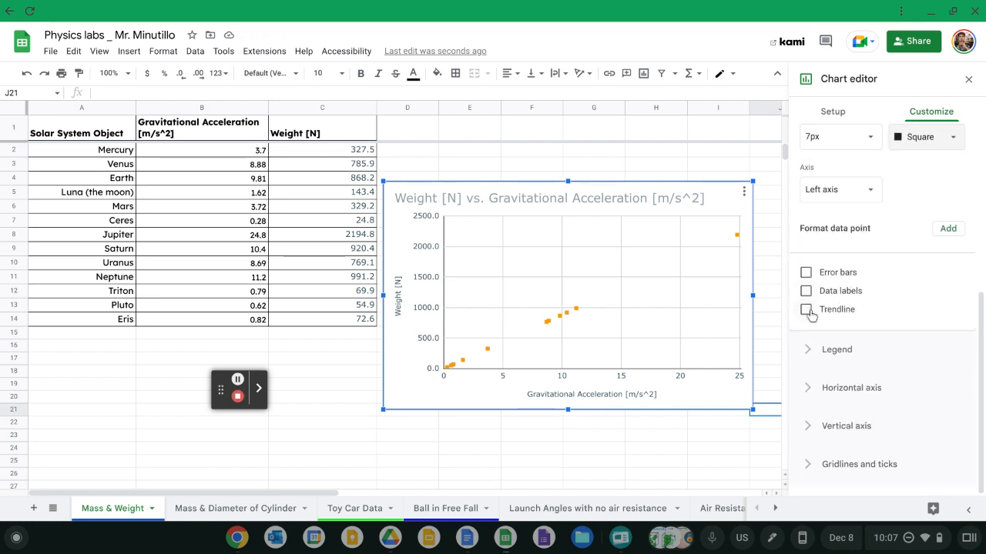
{"action": "left_click", "coordinate": [806, 310]}
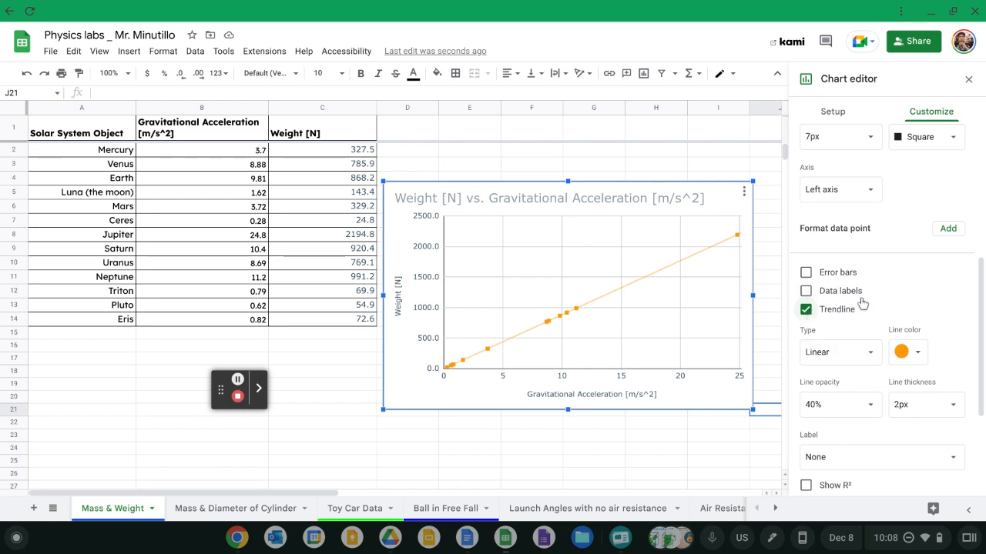
Label the linear trendline with its equation and close the chart editor.
{"action": "scroll", "coordinate": [870, 296], "scroll_direction": "down", "scroll_amount": 2}
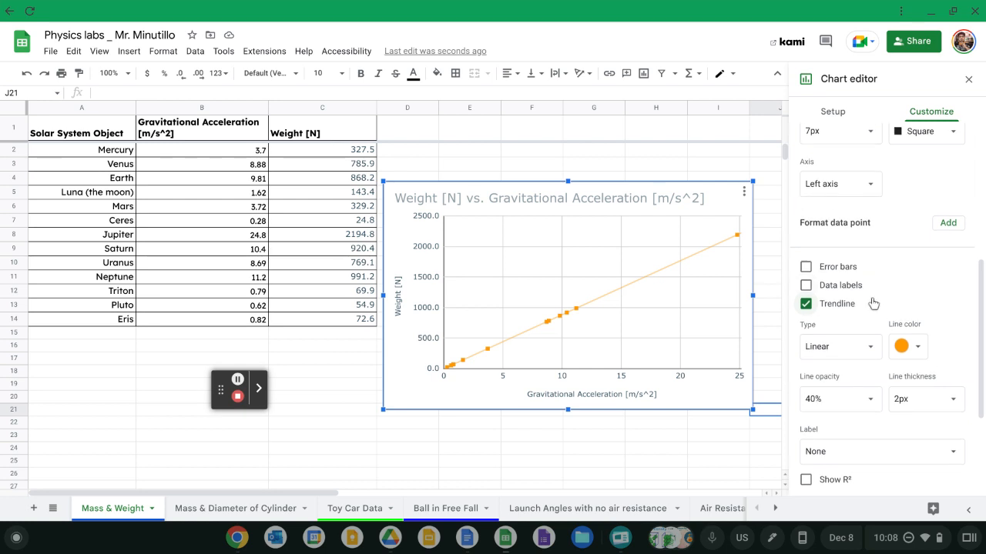
{"action": "scroll", "coordinate": [866, 302], "scroll_direction": "down", "scroll_amount": 1}
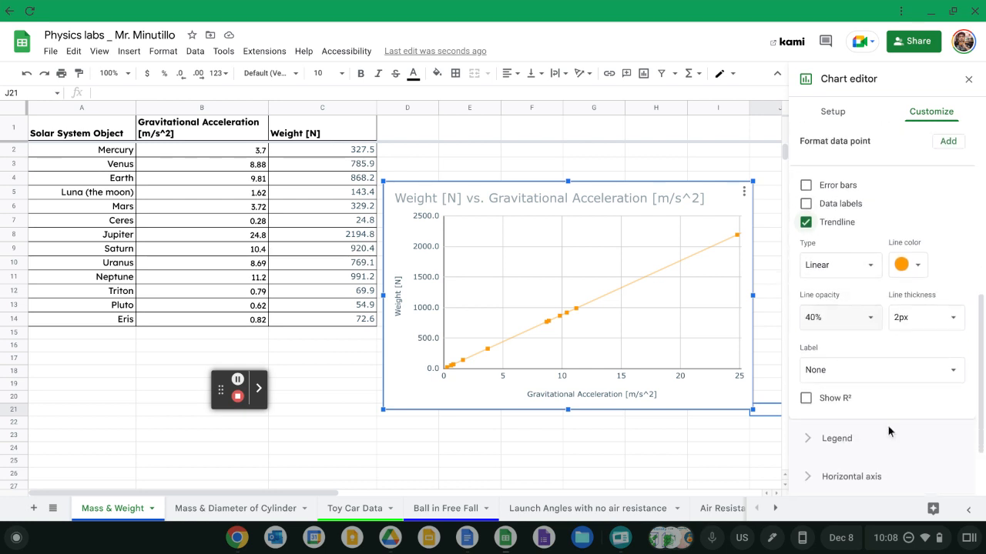
{"action": "left_click", "coordinate": [829, 361]}
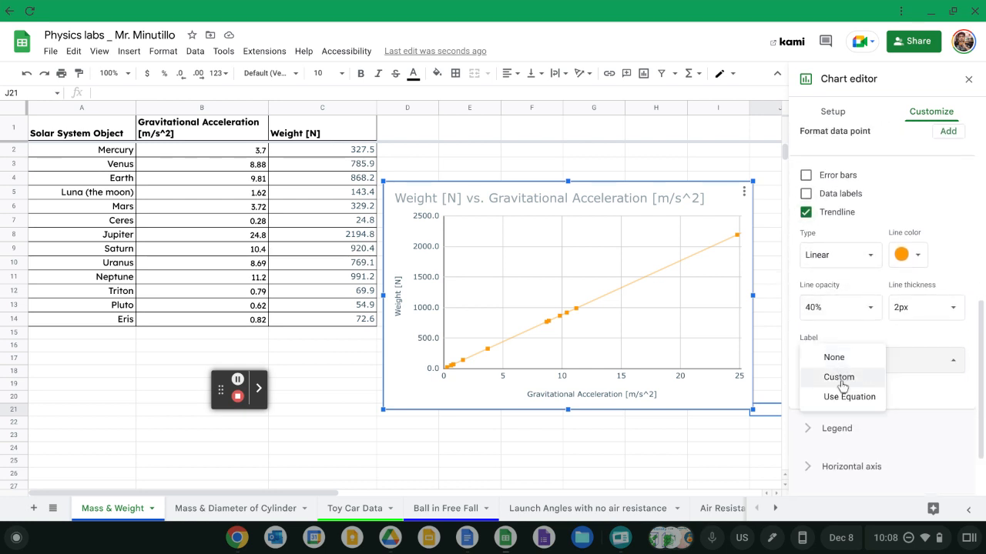
{"action": "left_click", "coordinate": [844, 398]}
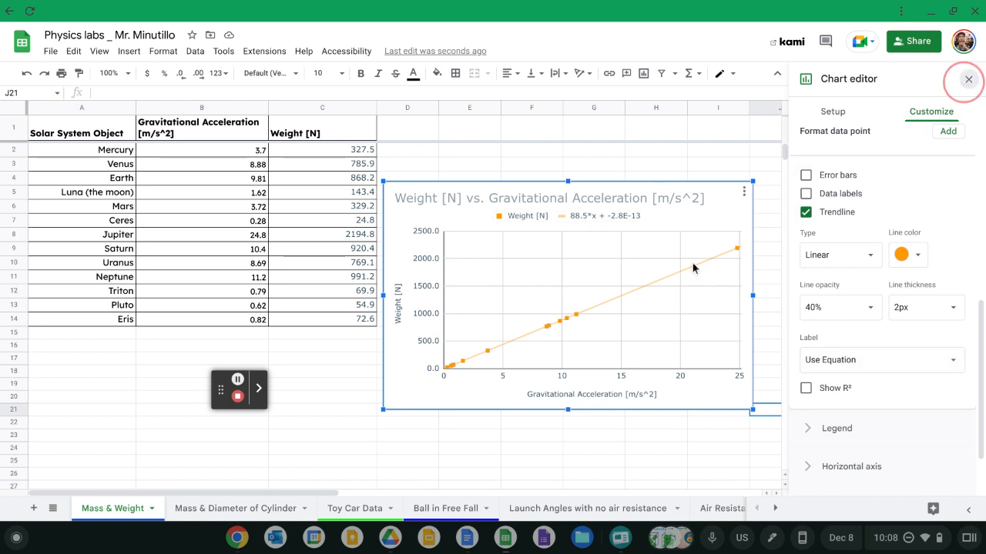
{"action": "left_click", "coordinate": [968, 80]}
{"action": "left_click", "coordinate": [709, 231]}
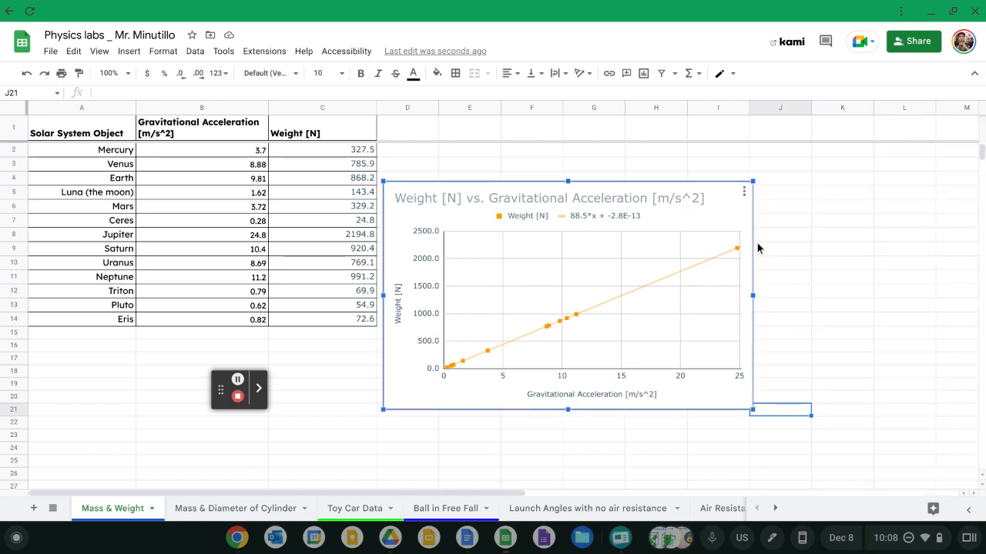
{"action": "right_click", "coordinate": [722, 214]}
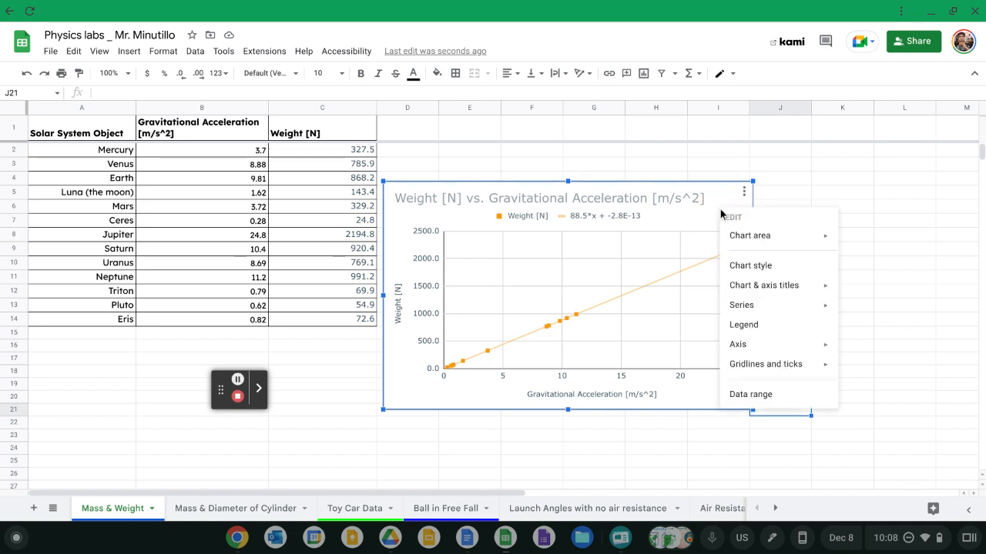
{"action": "left_click", "coordinate": [660, 231]}
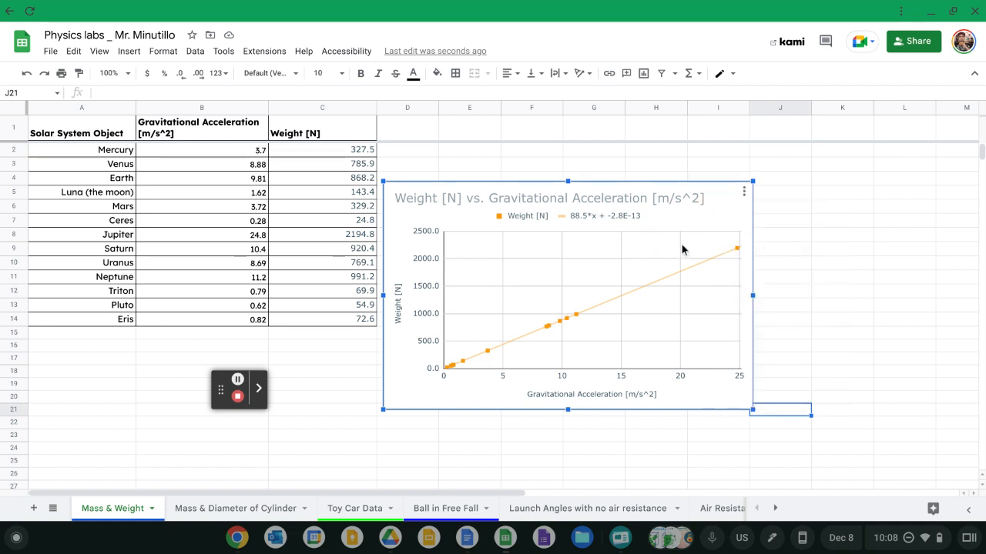
{"action": "right_click", "coordinate": [676, 244]}
{"action": "left_click", "coordinate": [623, 236]}
Copy the chart and paste it, linked to the spreadsheet, below the Chart 1 heading in the Mass & Weight _ Digital Lab document in Google Docs.
{"action": "left_click", "coordinate": [743, 193]}
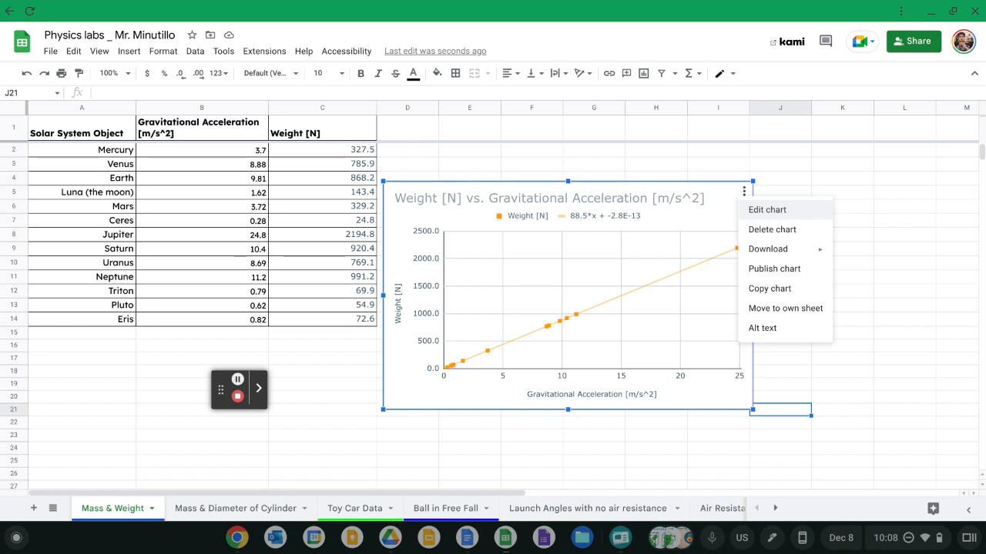
{"action": "left_click", "coordinate": [784, 293]}
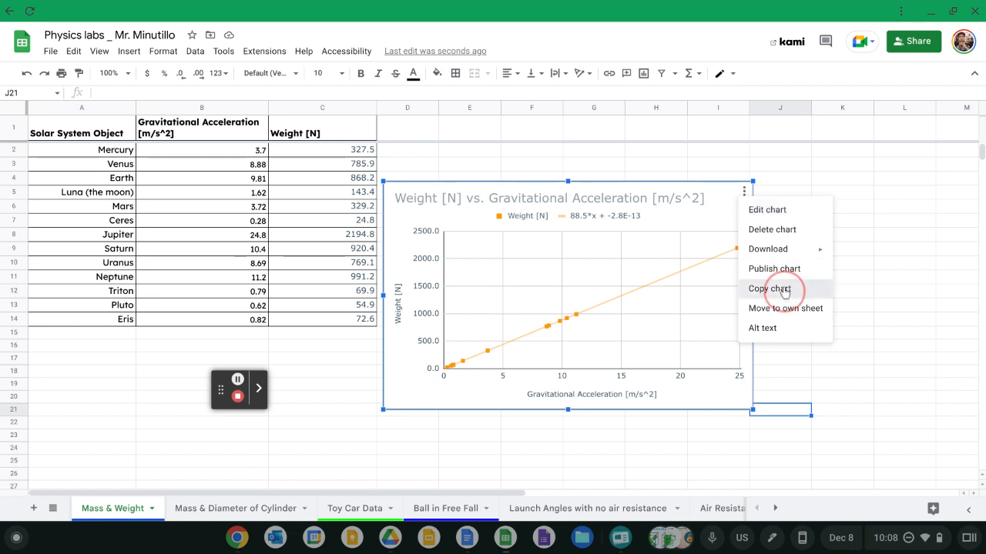
{"action": "left_click", "coordinate": [467, 537]}
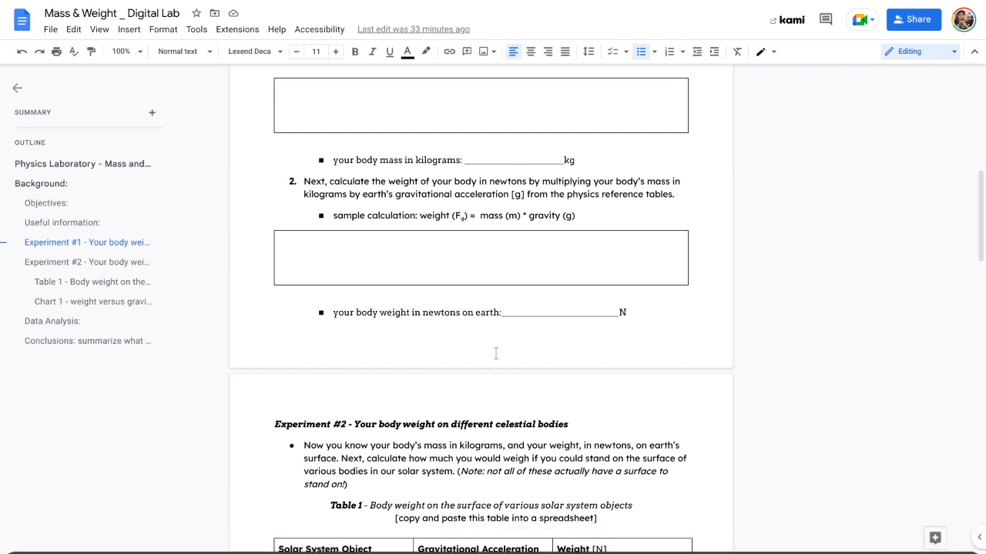
{"action": "scroll", "coordinate": [510, 335], "scroll_direction": "down", "scroll_amount": 5}
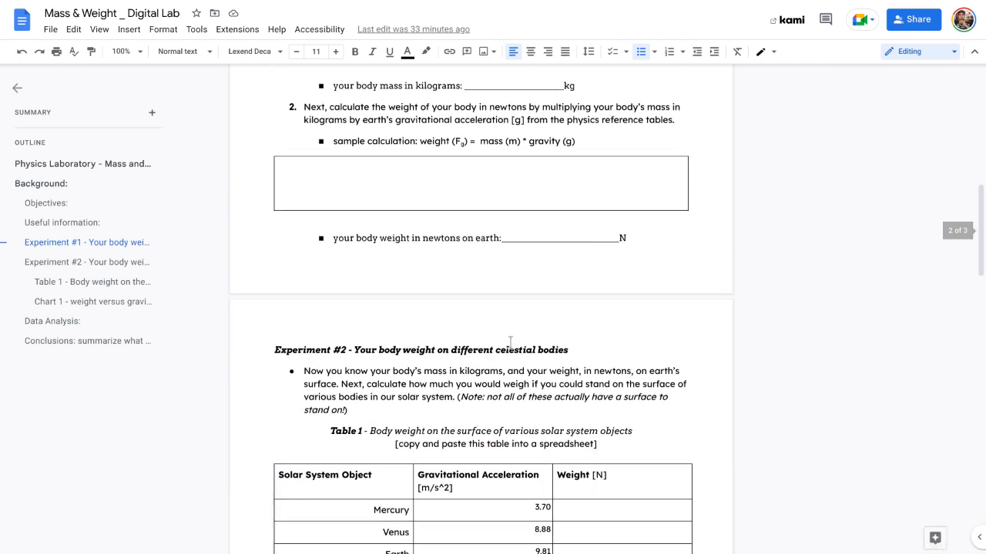
{"action": "scroll", "coordinate": [511, 351], "scroll_direction": "down", "scroll_amount": 8}
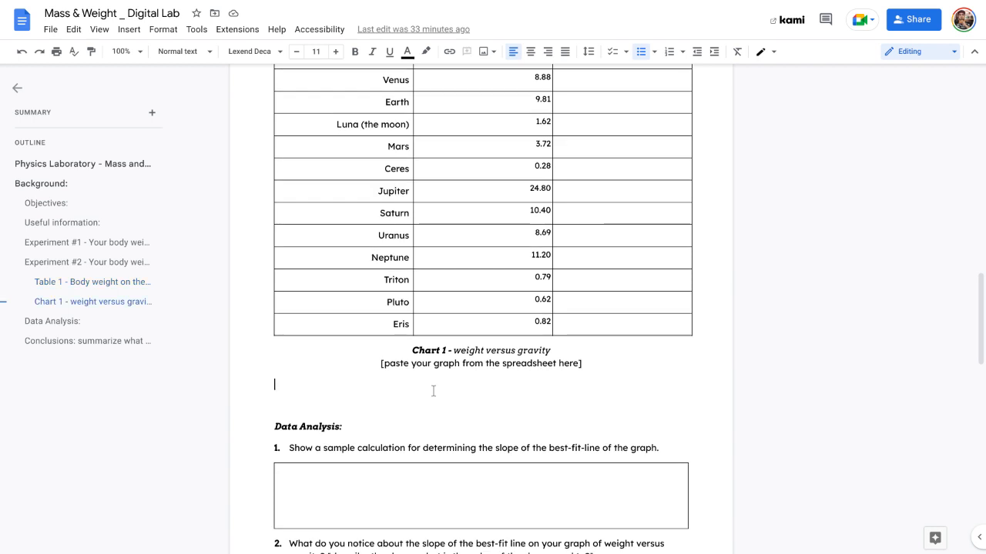
{"action": "right_click", "coordinate": [434, 392]}
{"action": "left_click", "coordinate": [490, 230]}
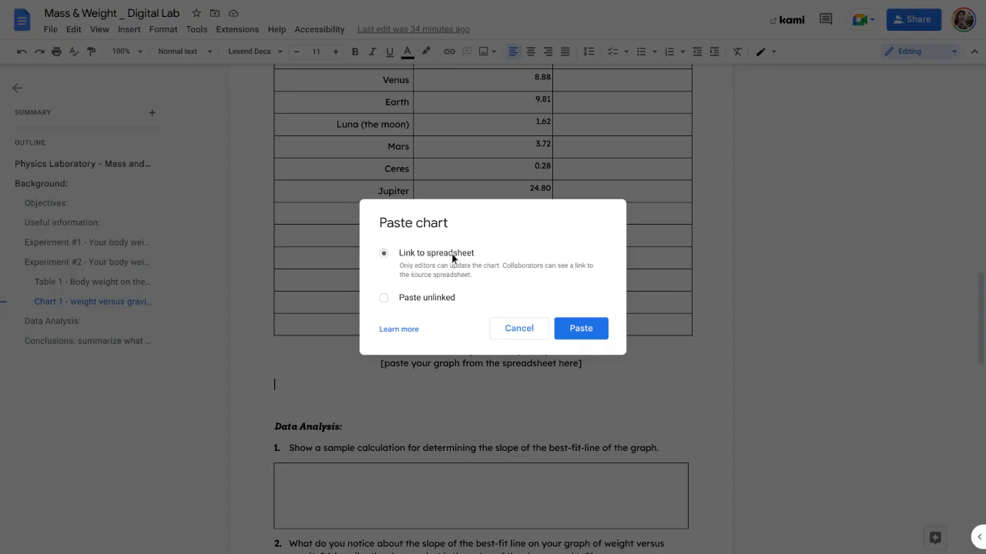
{"action": "left_click", "coordinate": [581, 328]}
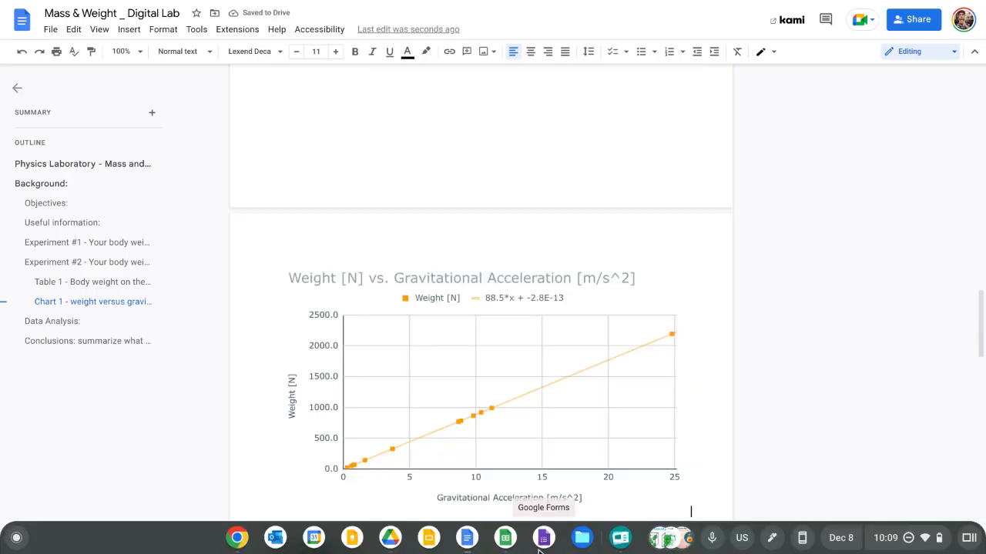
Review the pasted chart, the Data Analysis questions and Table 1 in the lab document.
{"action": "left_click", "coordinate": [505, 537]}
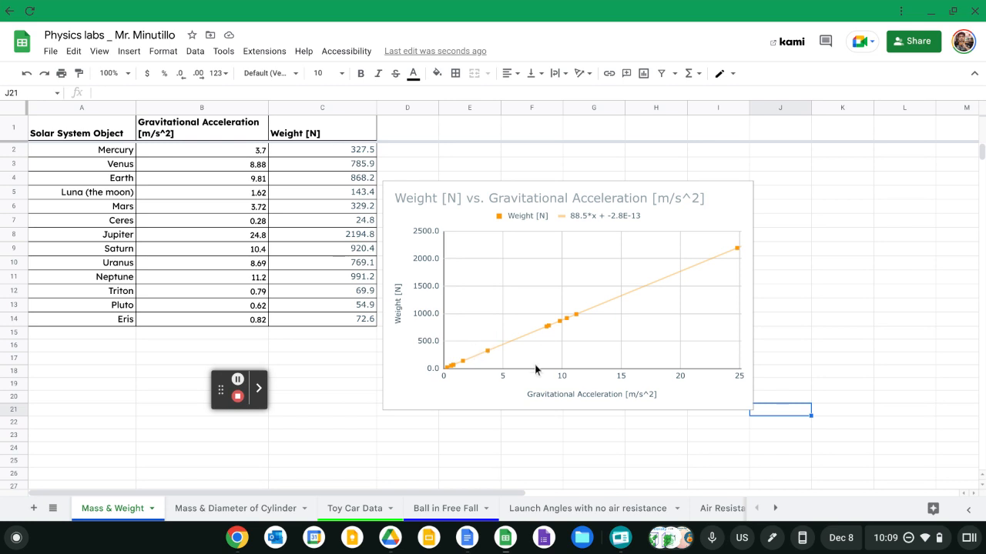
{"action": "left_click", "coordinate": [506, 543]}
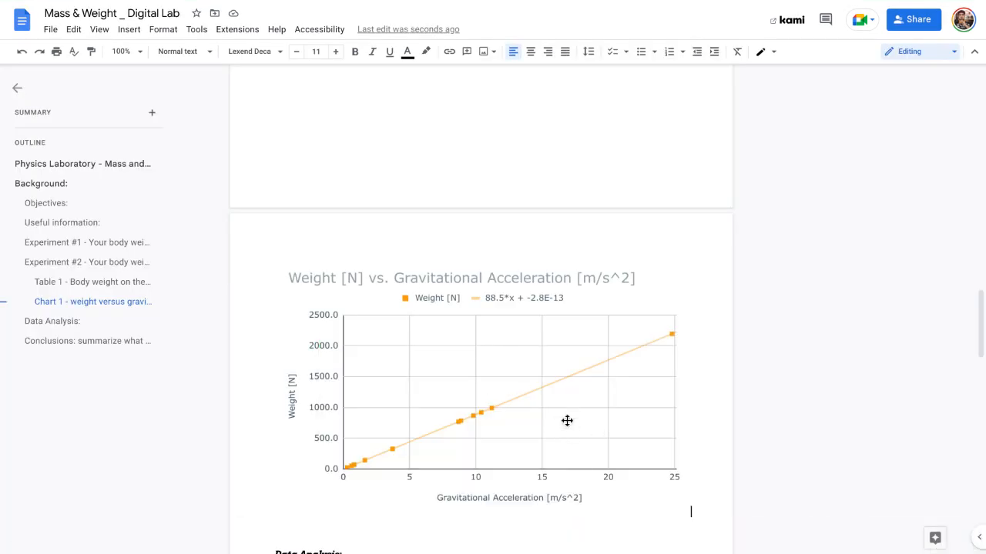
{"action": "scroll", "coordinate": [462, 392], "scroll_direction": "down", "scroll_amount": 3}
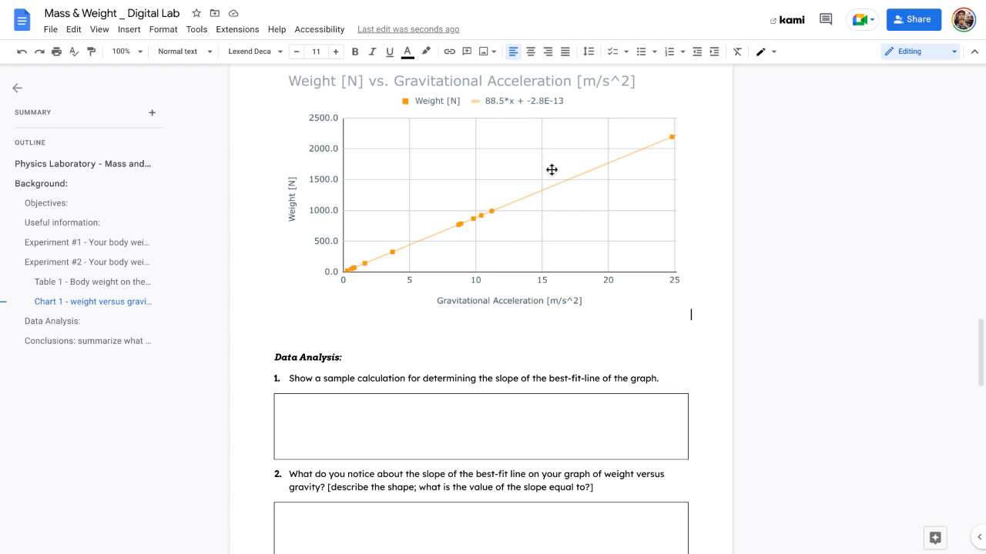
{"action": "scroll", "coordinate": [555, 257], "scroll_direction": "up", "scroll_amount": 1}
{"action": "scroll", "coordinate": [554, 281], "scroll_direction": "up", "scroll_amount": 6}
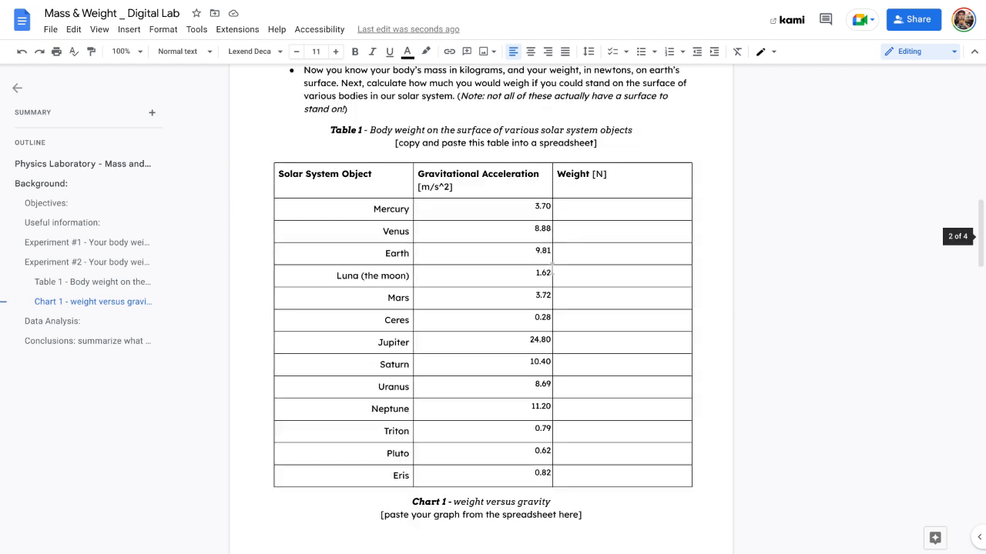
{"action": "scroll", "coordinate": [589, 208], "scroll_direction": "down", "scroll_amount": 1}
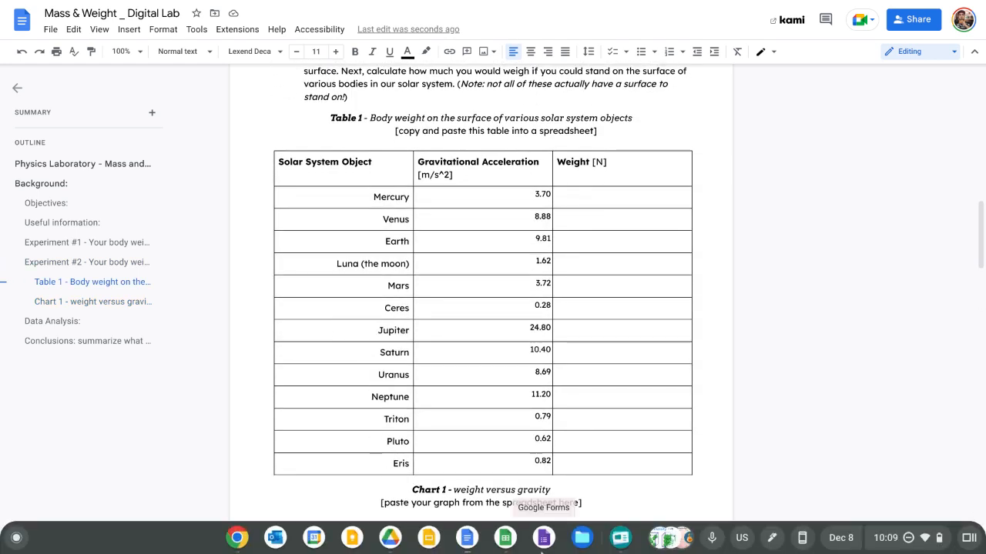
Switch to the Physics labs spreadsheet in Google Sheets and copy the completed solar system table, range A1:C14.
{"action": "left_click", "coordinate": [505, 537]}
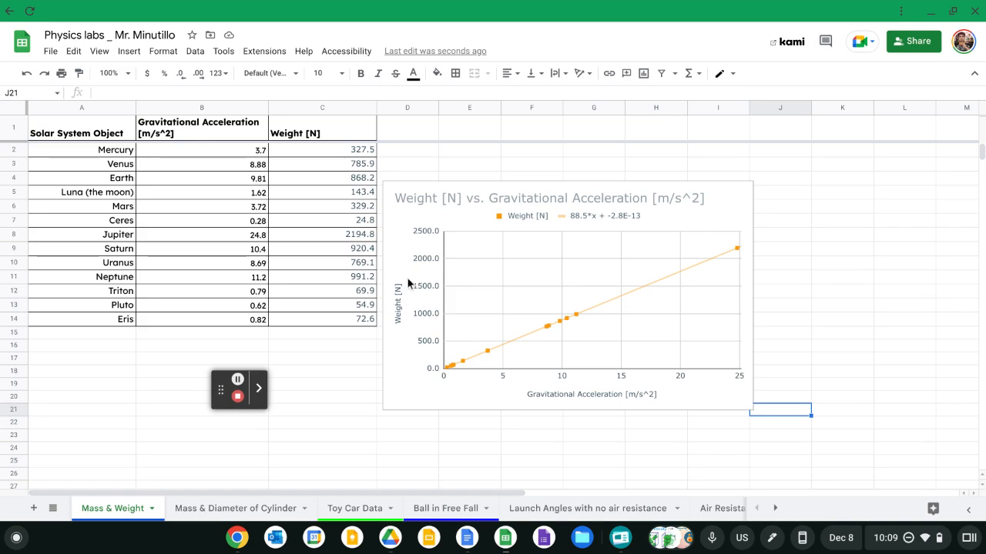
{"action": "left_click_drag", "start_coordinate": [77, 131], "coordinate": [333, 319]}
{"action": "right_click", "coordinate": [326, 248]}
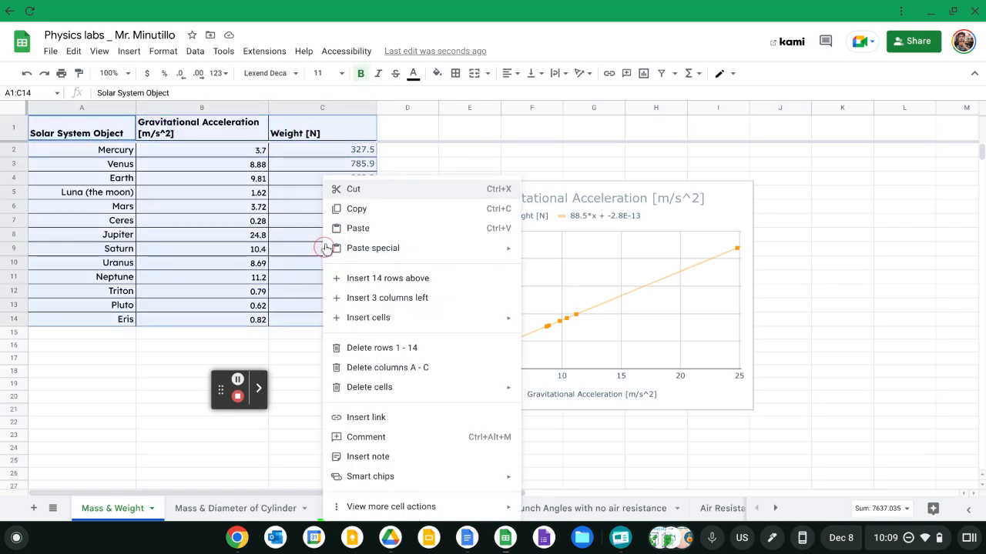
{"action": "left_click", "coordinate": [356, 206]}
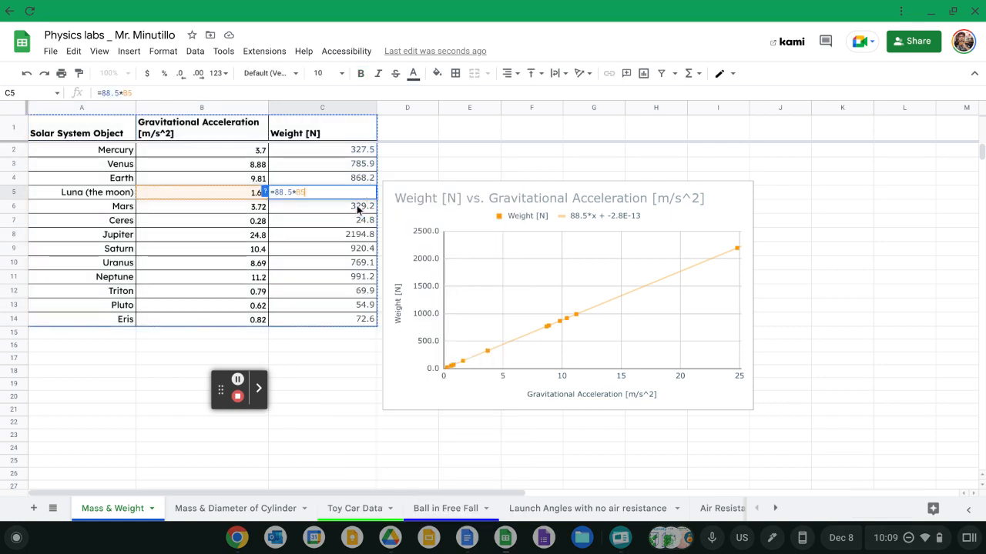
{"action": "left_click", "coordinate": [497, 168]}
Return to the Mass & Weight _ Digital Lab document in Google Docs and delete the Table 1 table with the empty weight column.
{"action": "key", "text": "alt+Tab"}
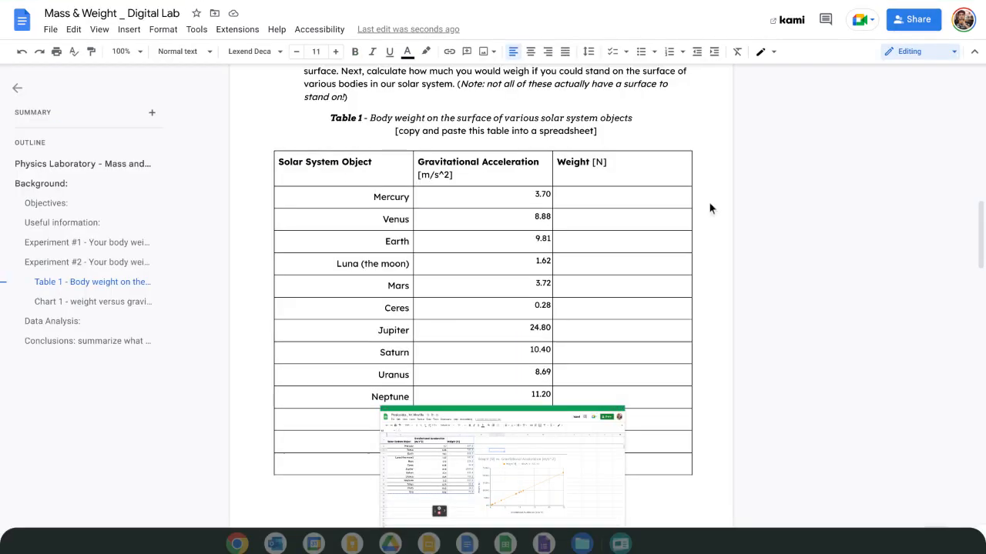
{"action": "right_click", "coordinate": [328, 174]}
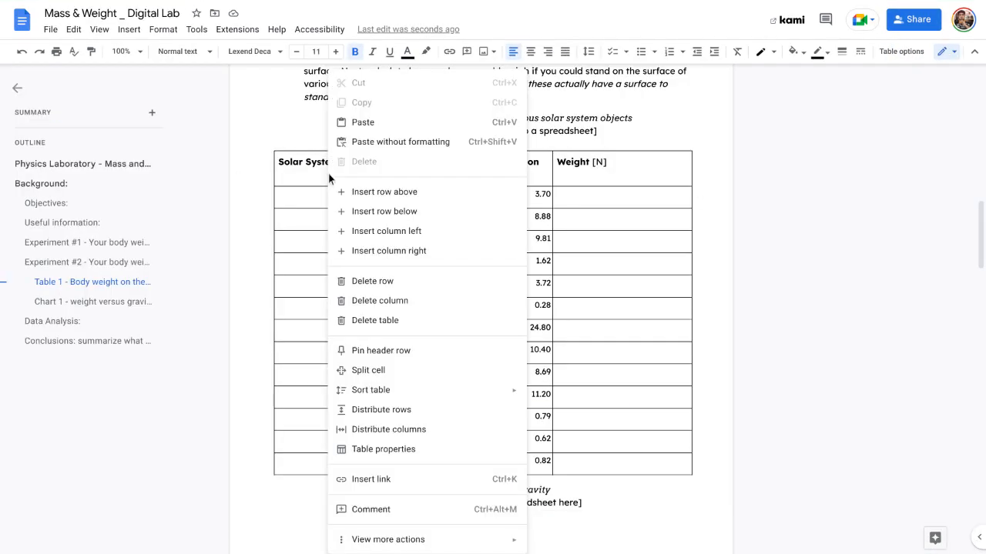
{"action": "left_click", "coordinate": [398, 320]}
{"action": "left_click", "coordinate": [410, 197]}
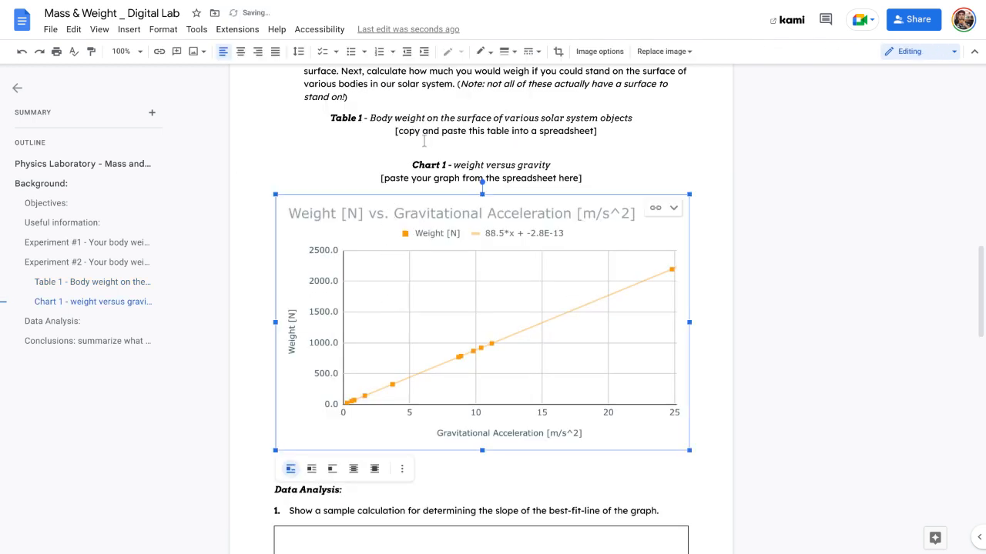
Add left-aligned blank lines below the Table 1 caption and paste the copied table there, linked to the spreadsheet.
{"action": "left_click", "coordinate": [423, 141]}
{"action": "key", "text": "ctrl+shift+l"}
{"action": "key", "text": "Return"}
{"action": "key", "text": "Return"}
{"action": "key", "text": "Up"}
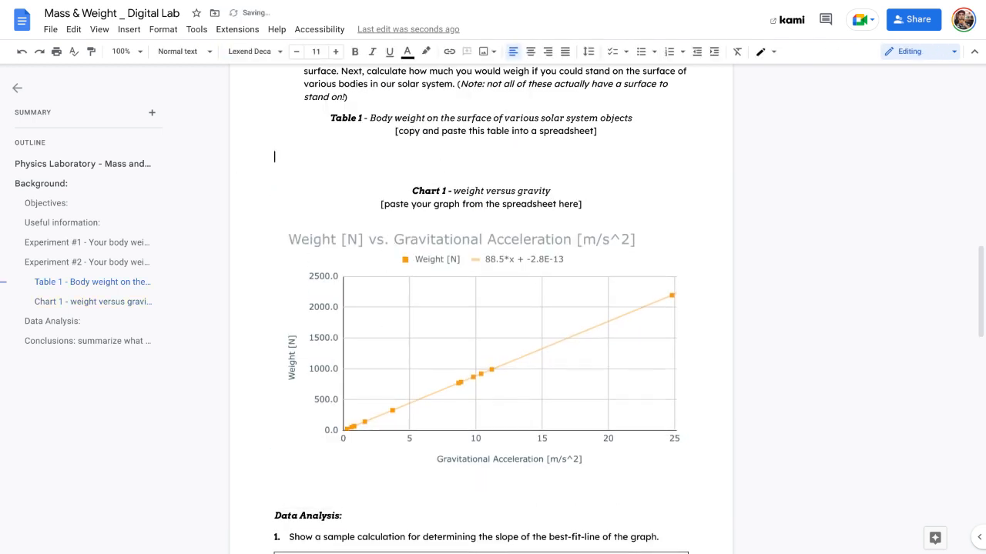
{"action": "right_click", "coordinate": [380, 158]}
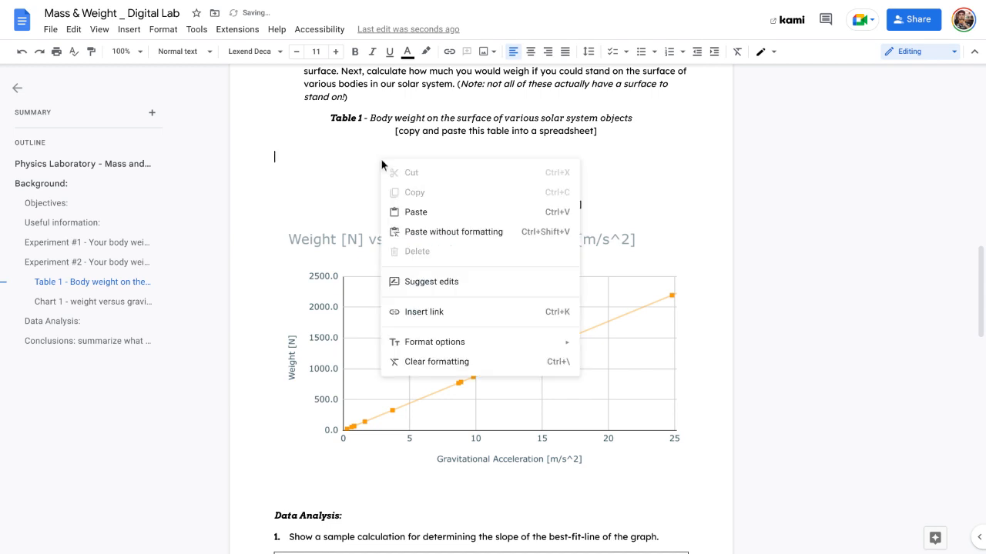
{"action": "left_click", "coordinate": [429, 209]}
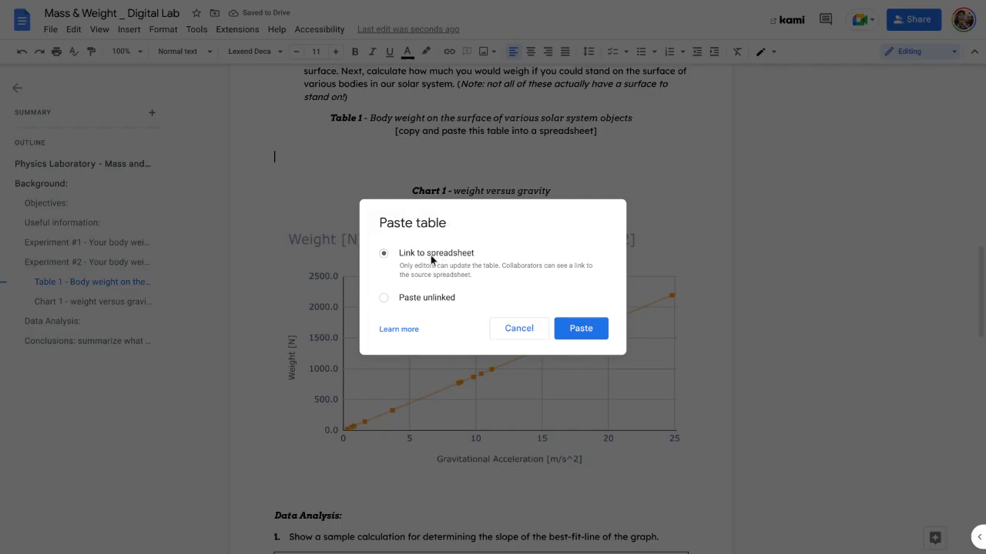
{"action": "left_click", "coordinate": [578, 330]}
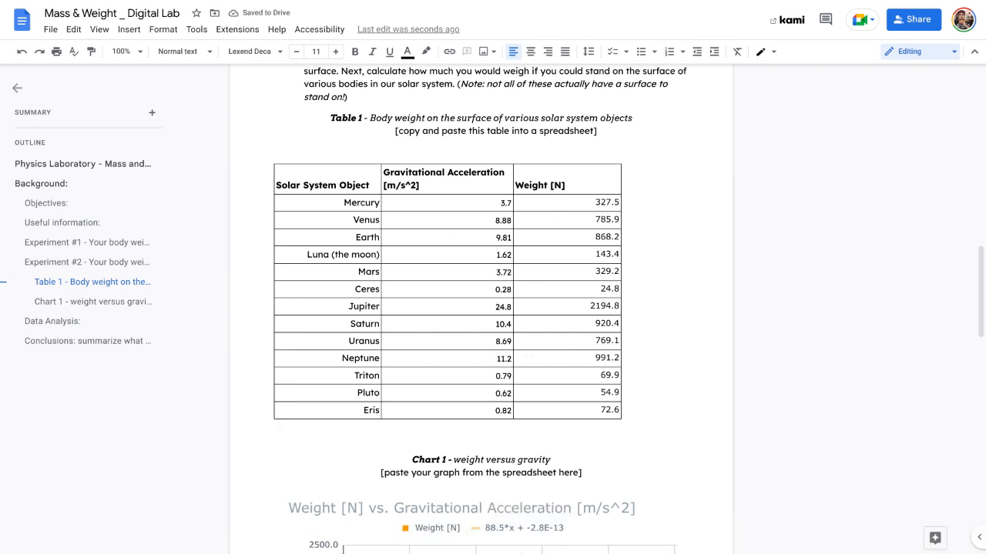
Check the source table in the Google Sheets spreadsheet, including Jupiter's weight cell, and minimize the spreadsheet window.
{"action": "left_click", "coordinate": [505, 537]}
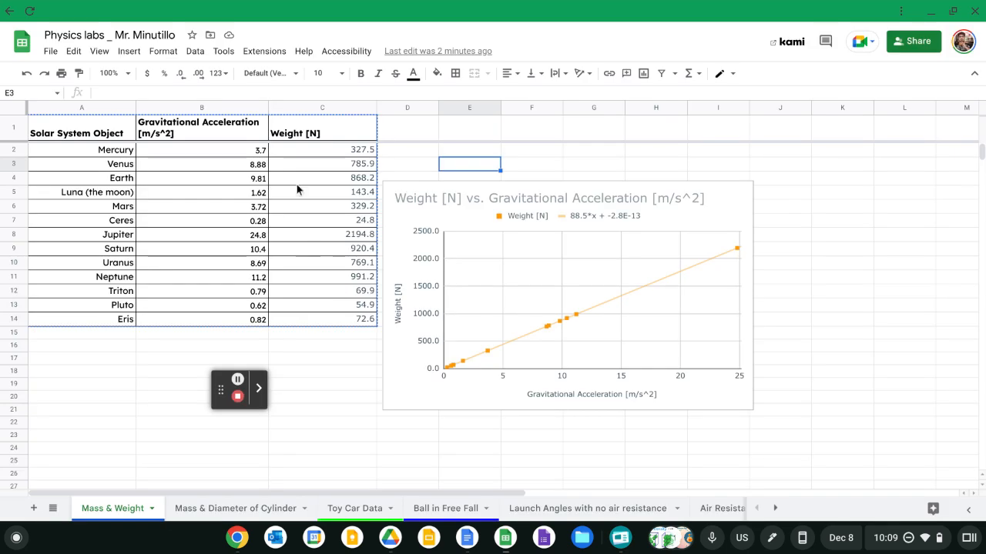
{"action": "left_click", "coordinate": [254, 207]}
{"action": "left_click", "coordinate": [306, 231]}
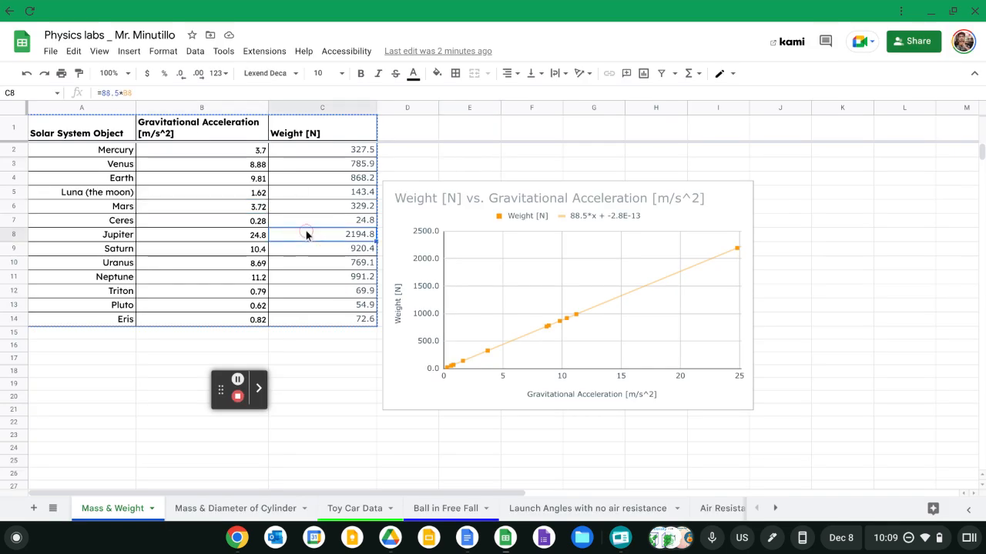
{"action": "left_click", "coordinate": [930, 12]}
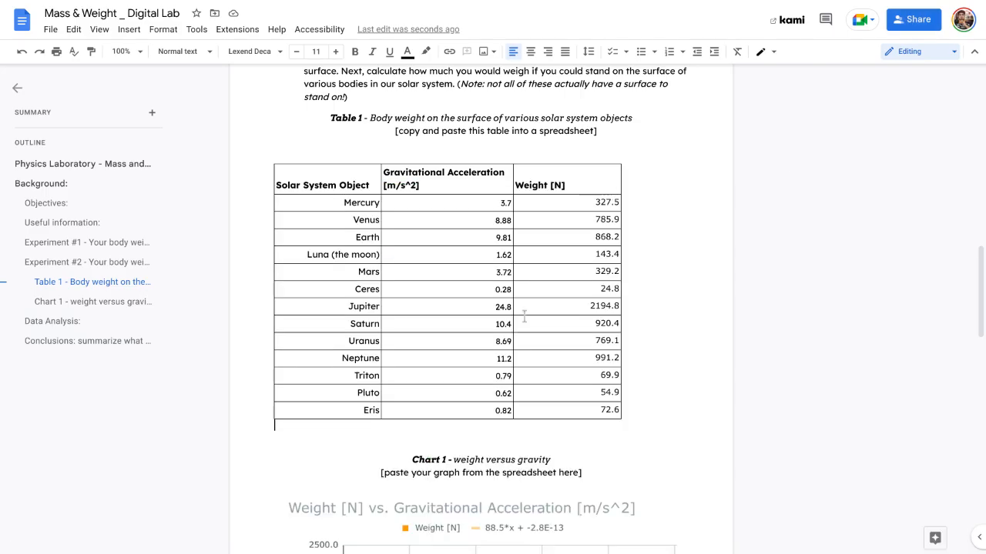
View the linked-table options of the pasted Table 1 without changing anything.
{"action": "left_click", "coordinate": [519, 271]}
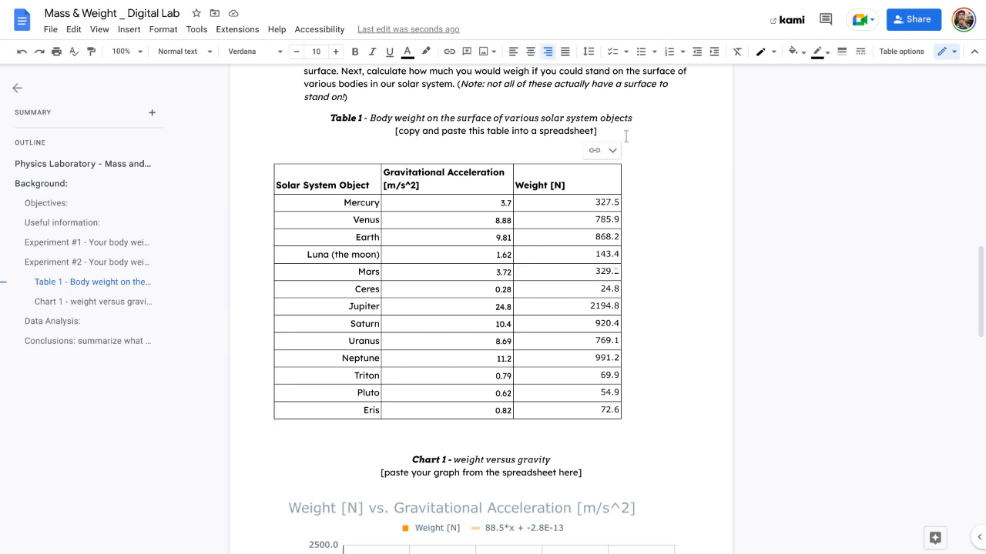
{"action": "left_click", "coordinate": [612, 152]}
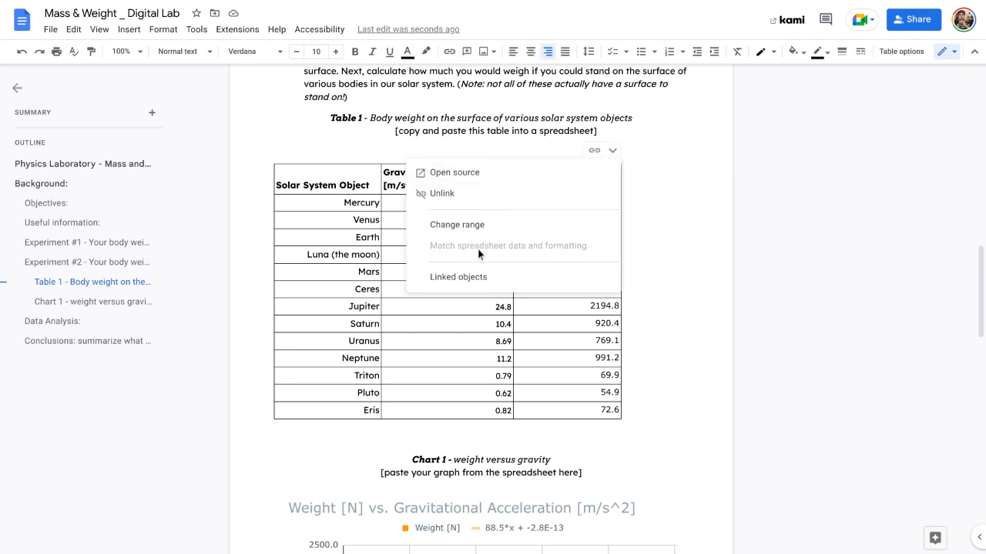
{"action": "left_click", "coordinate": [672, 247]}
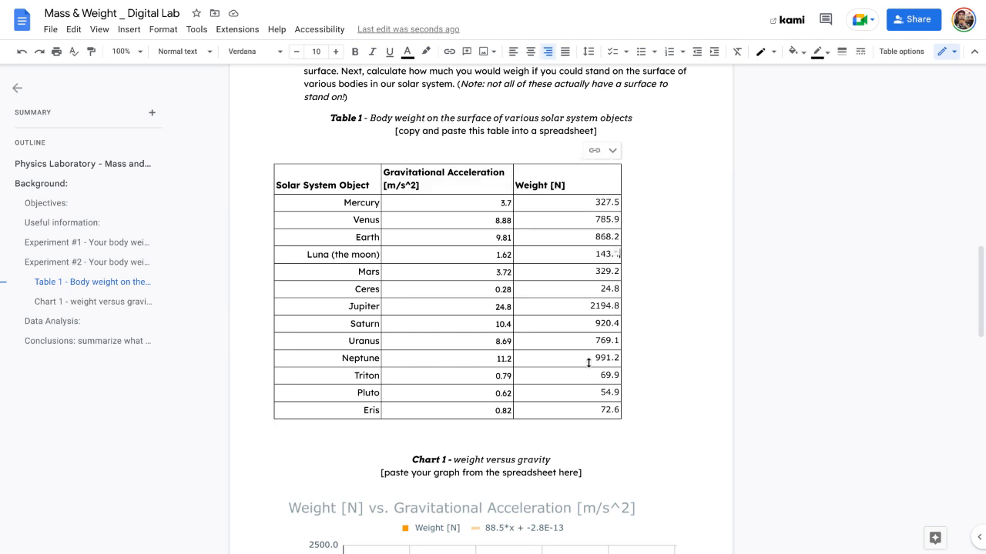
Review the pasted table, the weight versus gravity chart and the Data Analysis questions in the lab document.
{"action": "scroll", "coordinate": [573, 375], "scroll_direction": "down", "scroll_amount": 1}
{"action": "scroll", "coordinate": [574, 375], "scroll_direction": "down", "scroll_amount": 4}
{"action": "scroll", "coordinate": [570, 374], "scroll_direction": "up", "scroll_amount": 5}
{"action": "scroll", "coordinate": [543, 362], "scroll_direction": "down", "scroll_amount": 5}
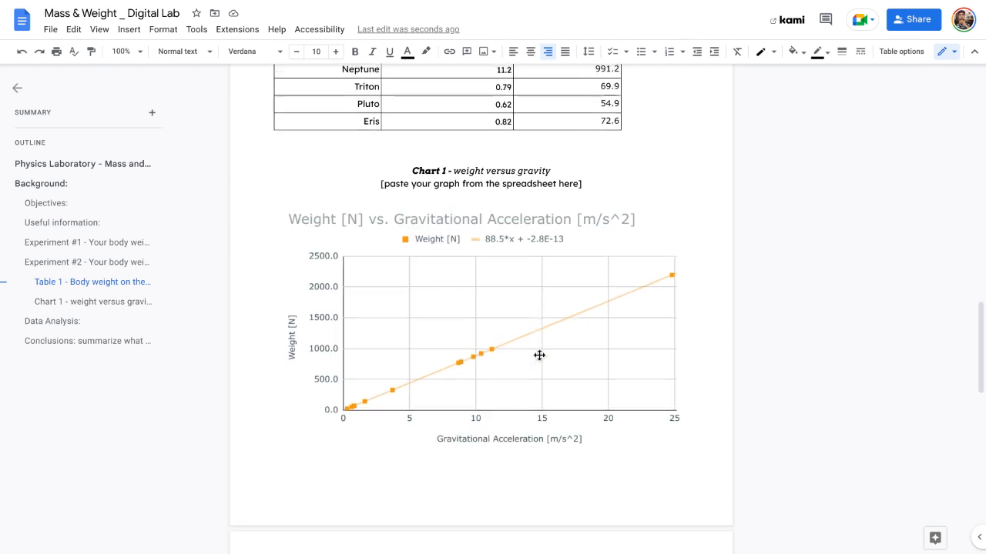
{"action": "scroll", "coordinate": [549, 372], "scroll_direction": "down", "scroll_amount": 1}
{"action": "scroll", "coordinate": [568, 399], "scroll_direction": "up", "scroll_amount": 2}
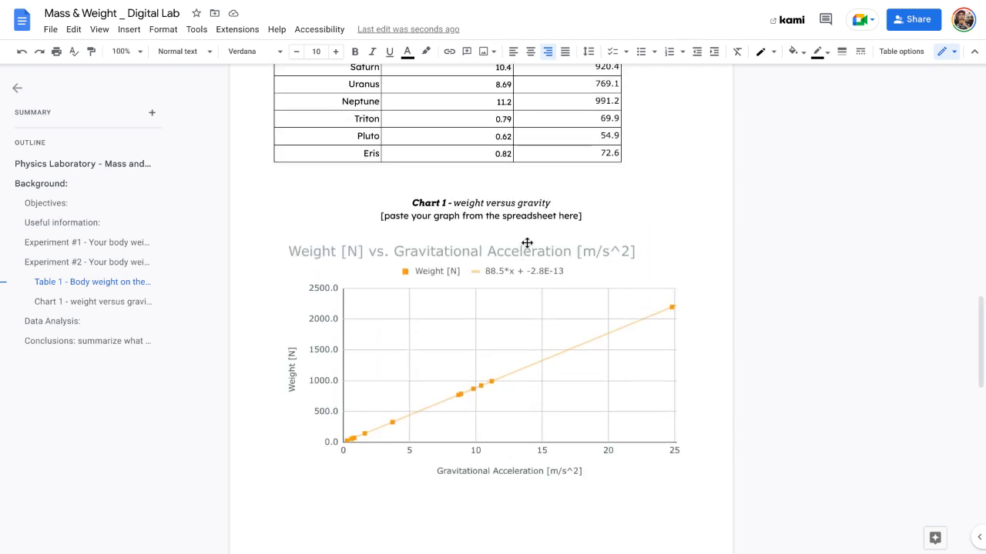
{"action": "scroll", "coordinate": [529, 301], "scroll_direction": "down", "scroll_amount": 3}
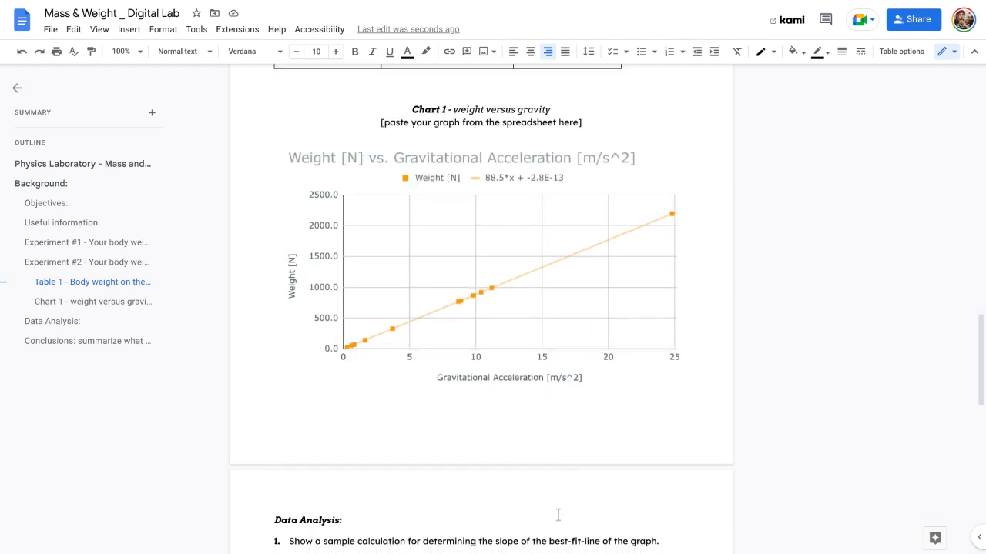
{"action": "scroll", "coordinate": [500, 385], "scroll_direction": "down", "scroll_amount": 10}
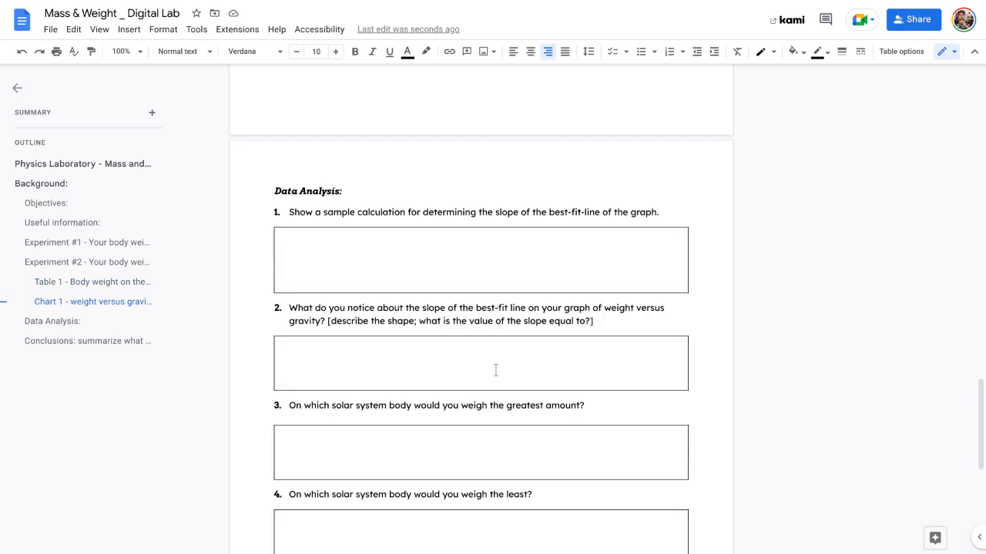
{"action": "scroll", "coordinate": [503, 372], "scroll_direction": "up", "scroll_amount": 10}
{"action": "left_click", "coordinate": [515, 347]}
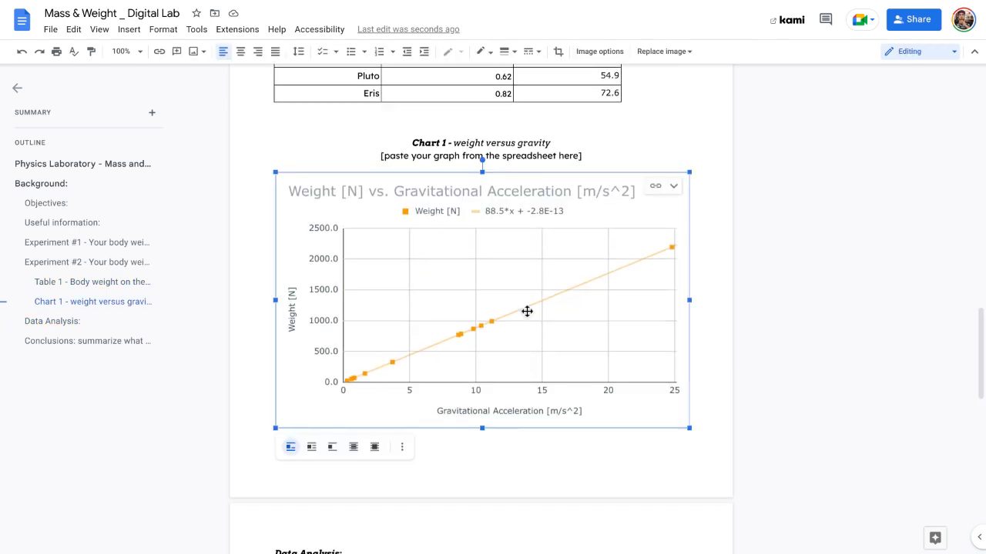
{"action": "scroll", "coordinate": [530, 310], "scroll_direction": "up", "scroll_amount": 7}
{"action": "scroll", "coordinate": [505, 283], "scroll_direction": "down", "scroll_amount": 5}
{"action": "left_click", "coordinate": [782, 397]}
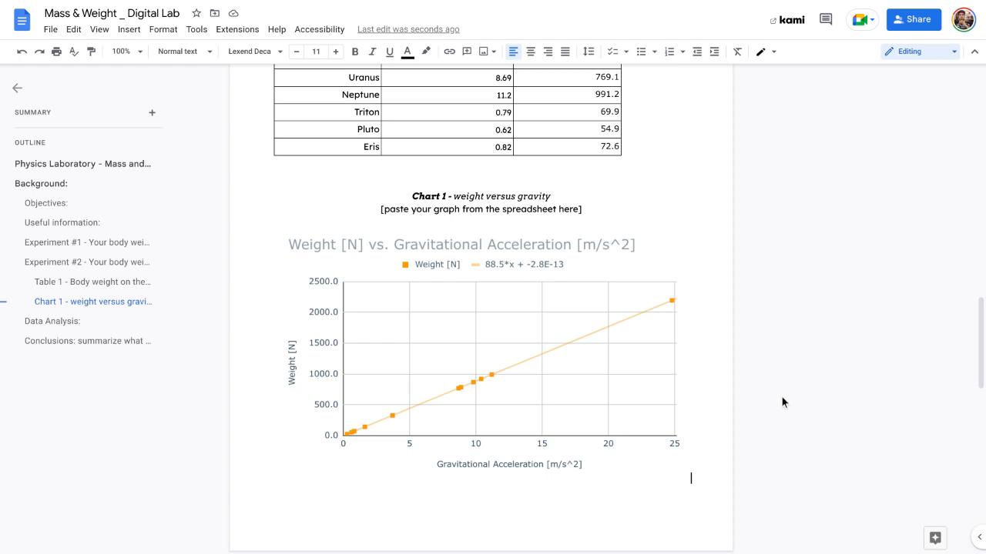